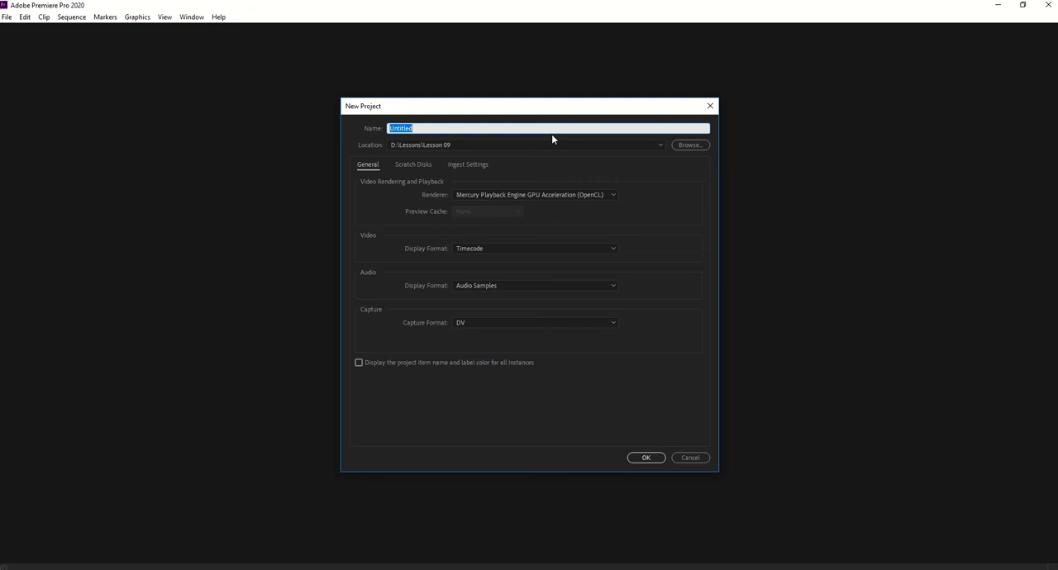
# - Create a new project named Animation, stored in the D:\Lessons folder
pyautogui.write('Animationi')
pyautogui.press('BackSpace')
pyautogui.click(684, 146)
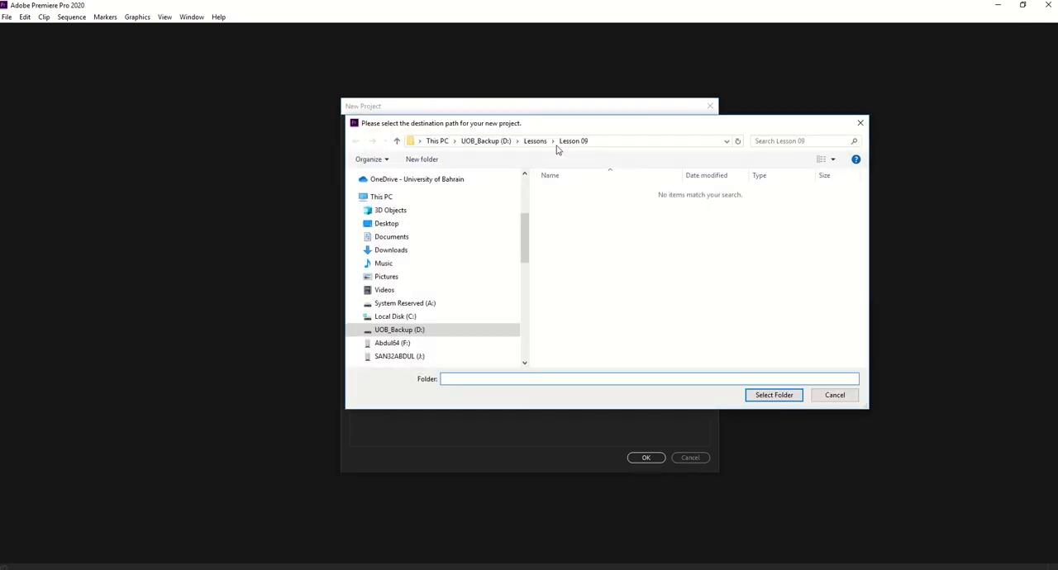
pyautogui.click(528, 141)
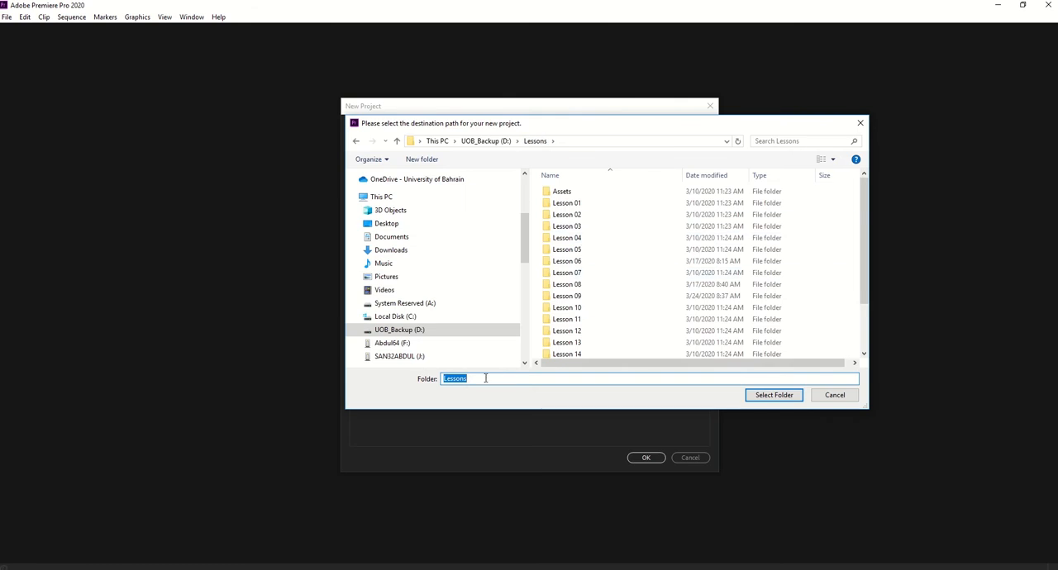
pyautogui.write('ami')
pyautogui.press('BackSpace')
pyautogui.press('BackSpace')
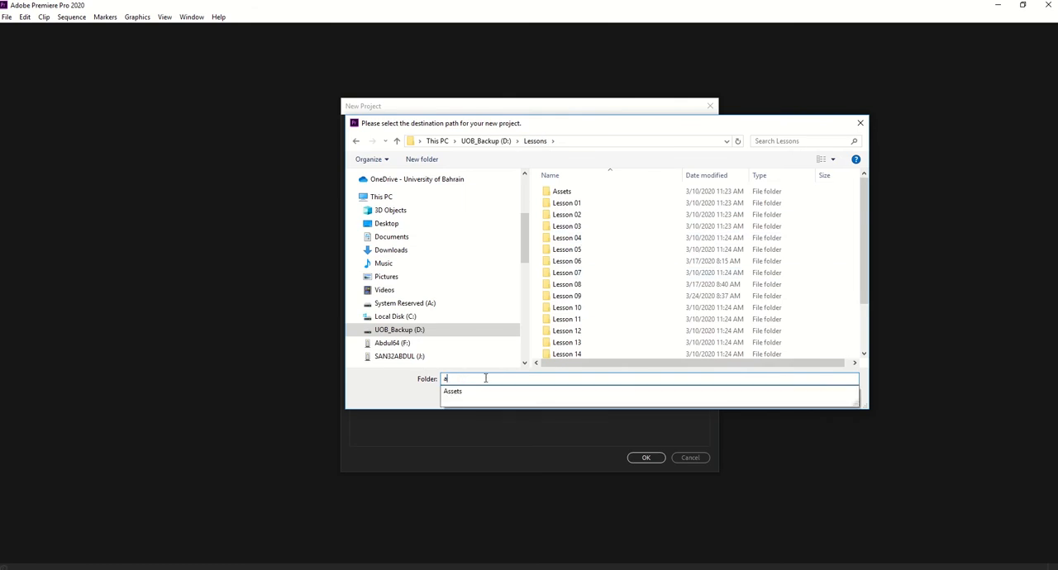
pyautogui.write('imation')
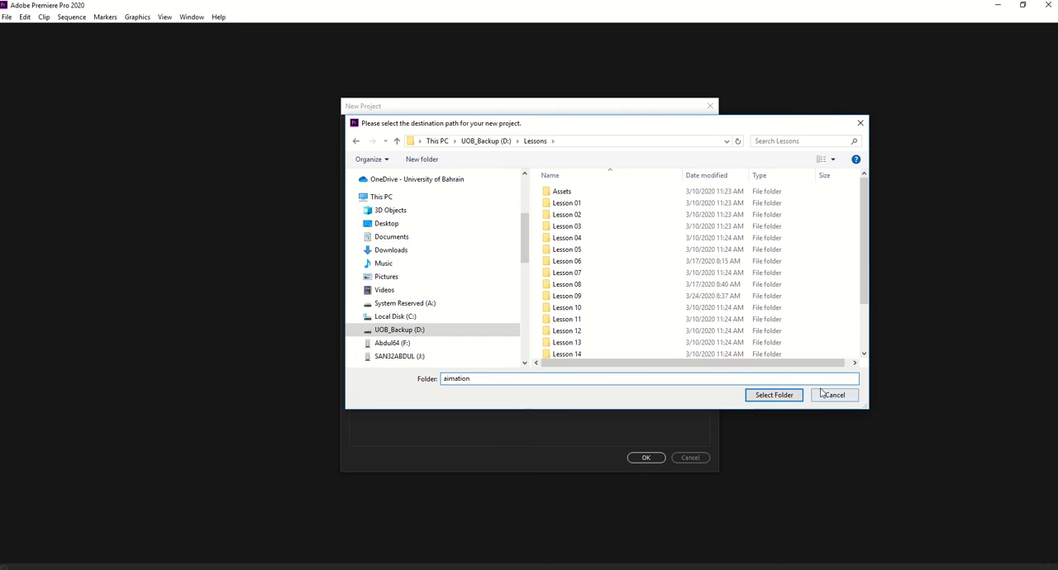
pyautogui.click(534, 142)
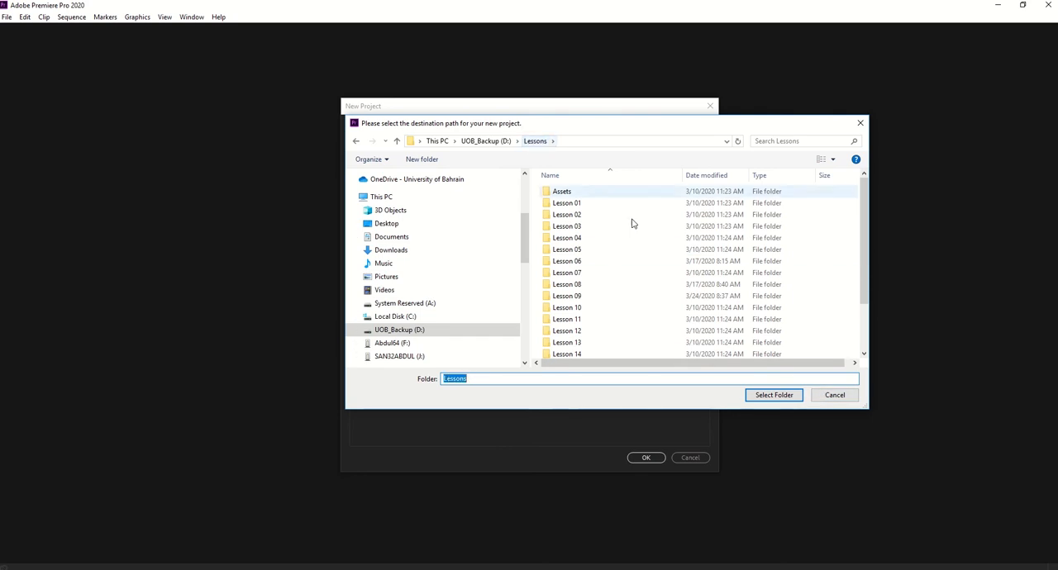
pyautogui.click(780, 394)
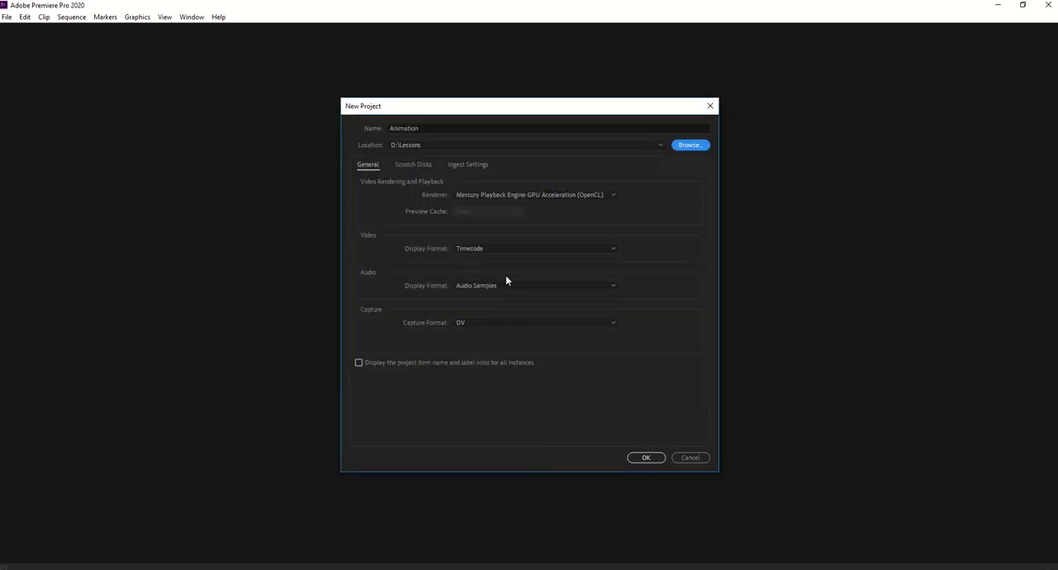
pyautogui.click(644, 459)
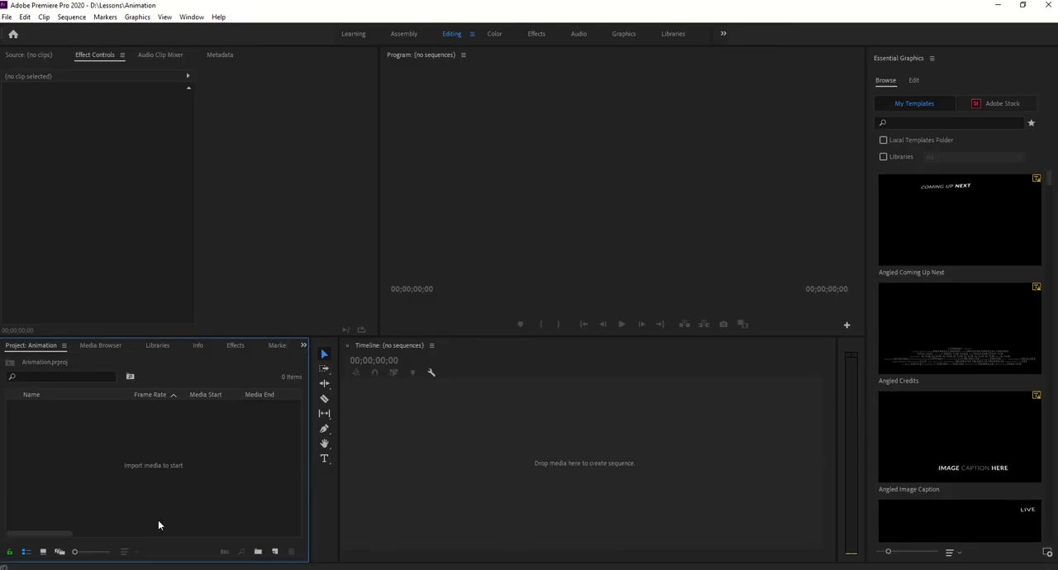
# - Create a sequence named Animation using the Digital SLR preset DSLR 1080p30
pyautogui.click(275, 551)
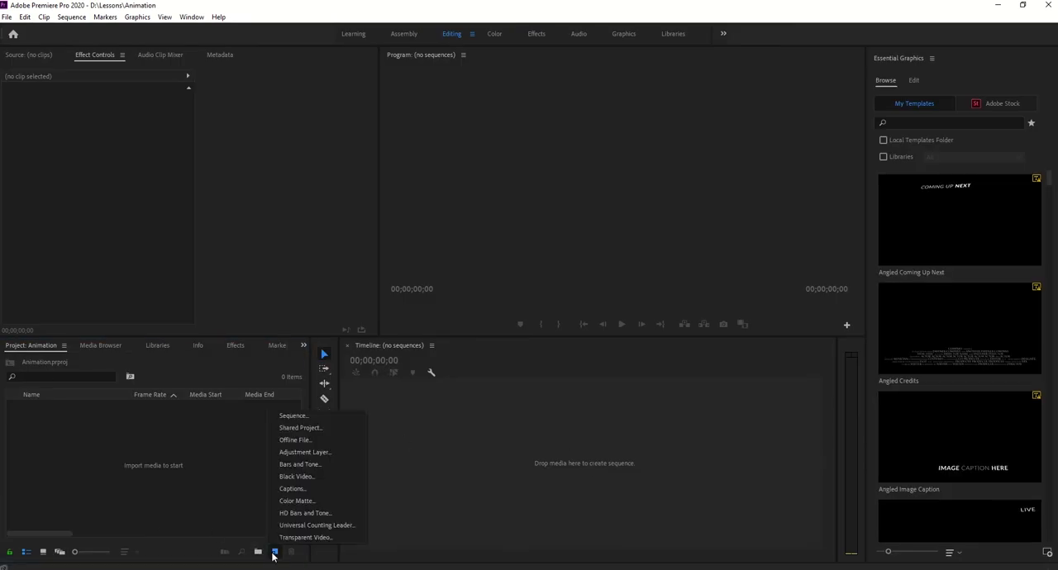
pyautogui.click(293, 415)
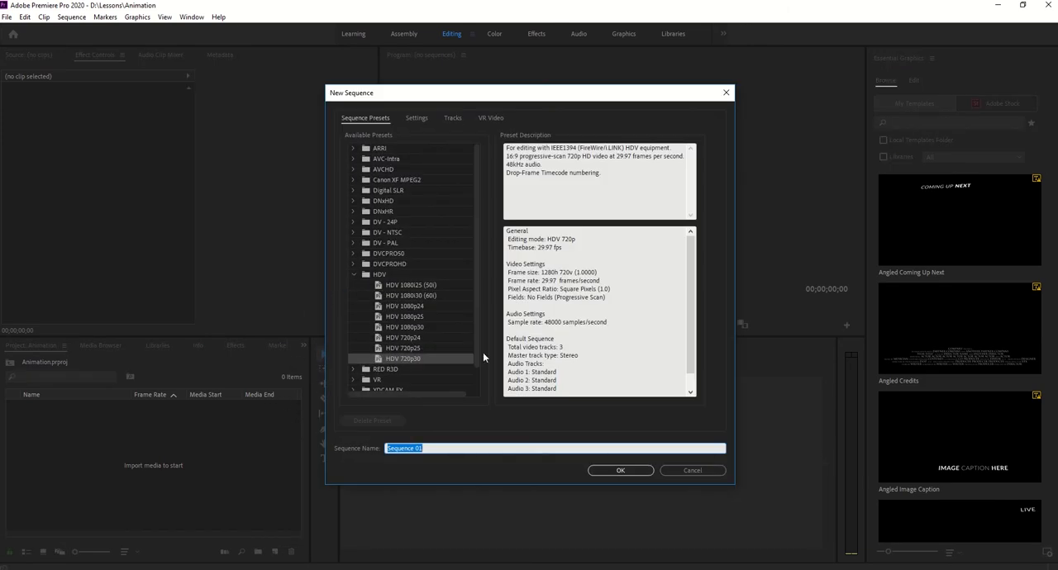
pyautogui.click(420, 328)
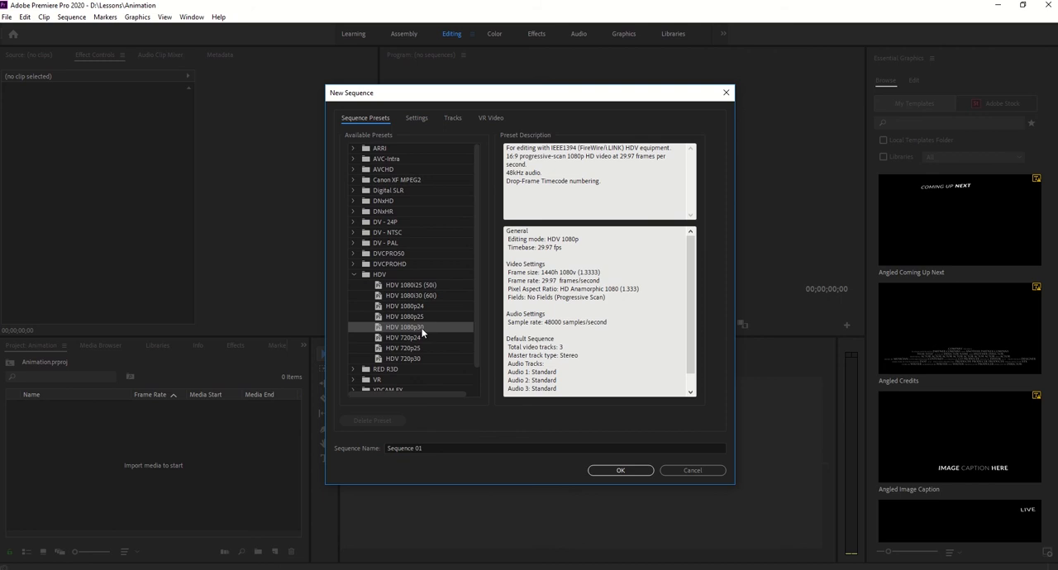
pyautogui.click(354, 274)
pyautogui.click(353, 190)
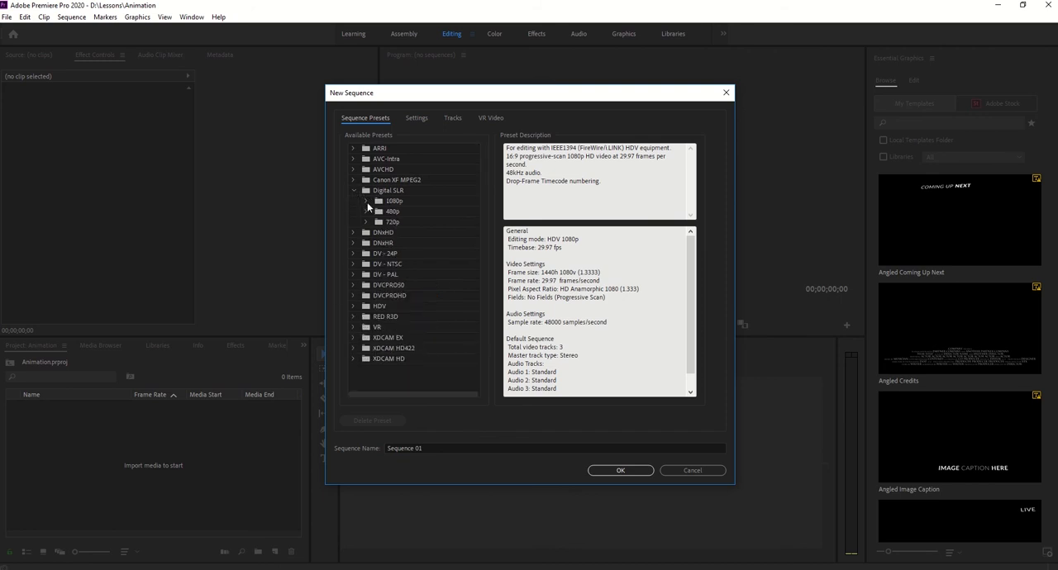
pyautogui.click(366, 201)
pyautogui.click(420, 232)
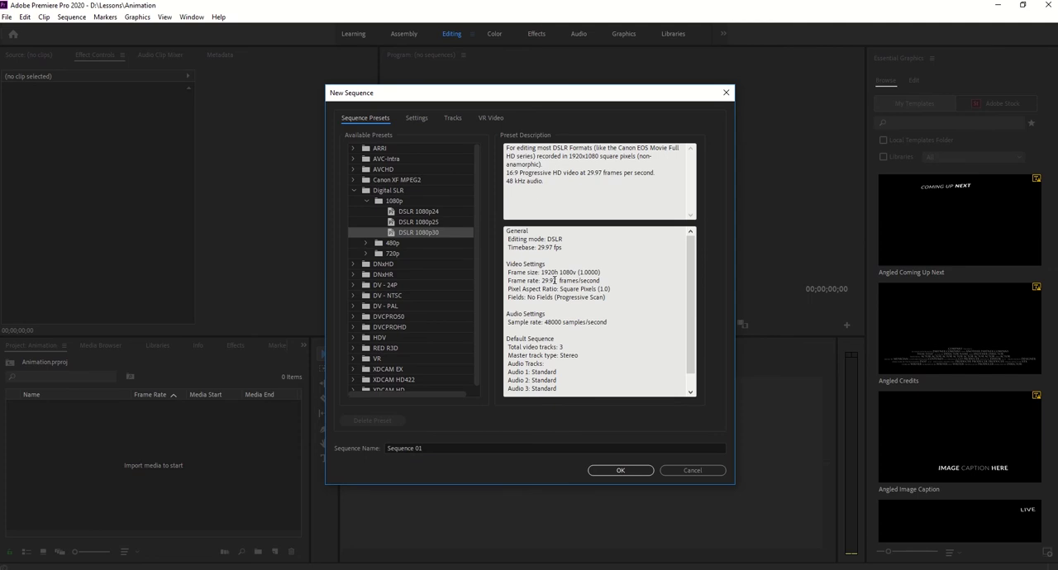
pyautogui.moveTo(543, 272); pyautogui.dragTo(602, 273)
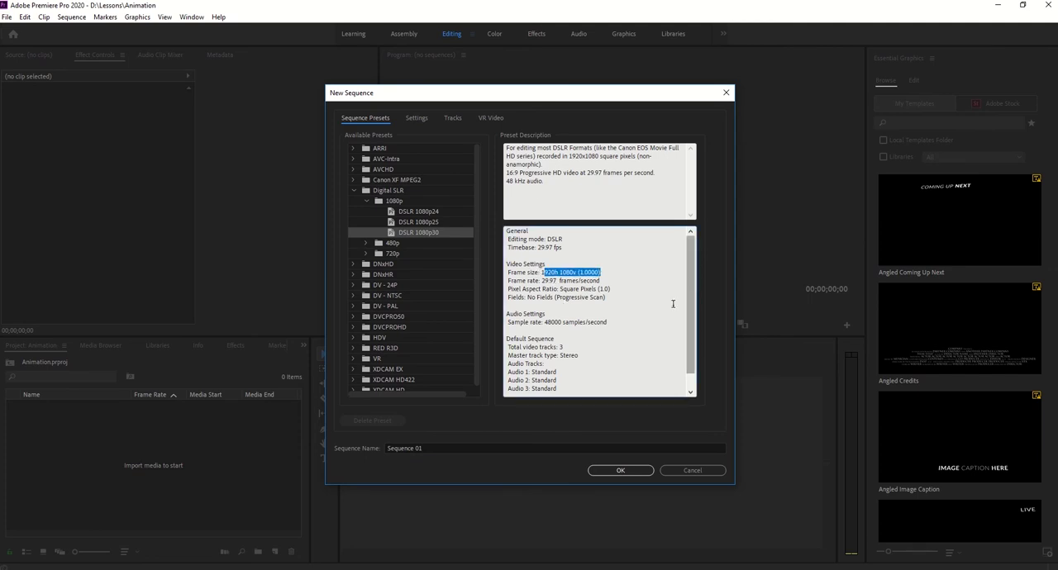
pyautogui.click(545, 443)
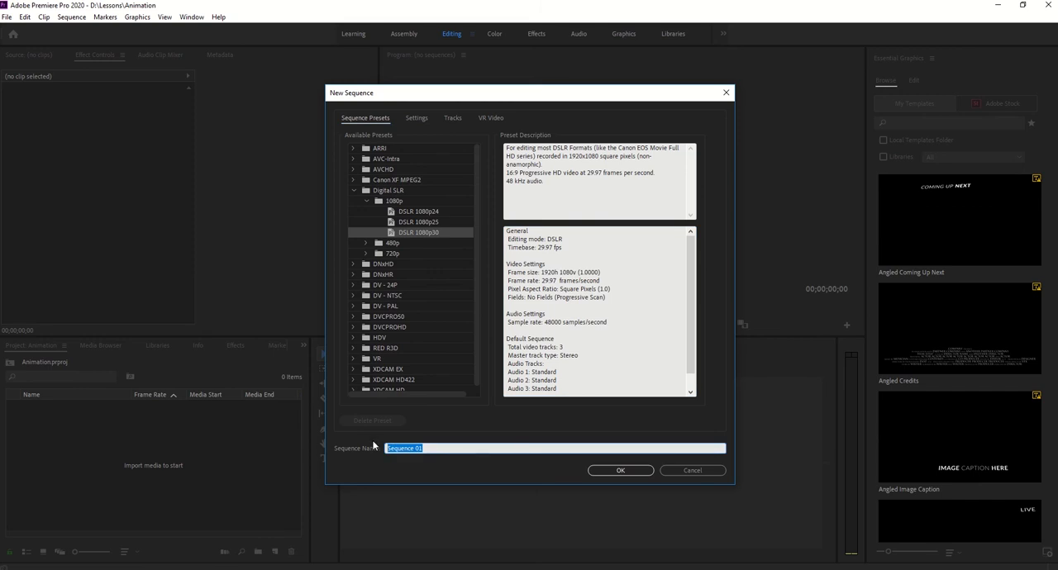
pyautogui.write('Animation')
pyautogui.press('Return')
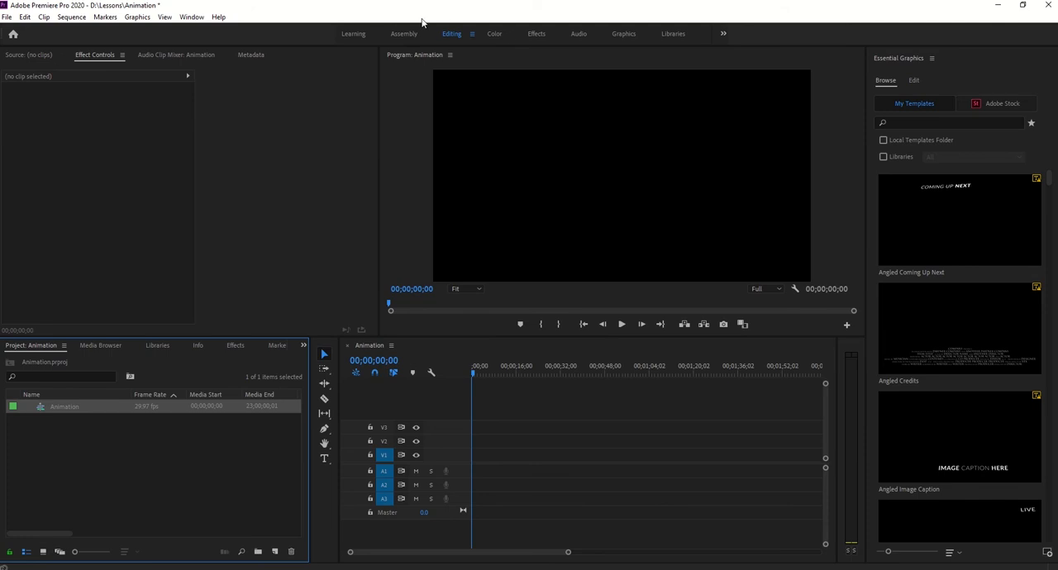
# - Reset the Editing workspace to its saved layout
pyautogui.click(473, 33)
pyautogui.click(529, 37)
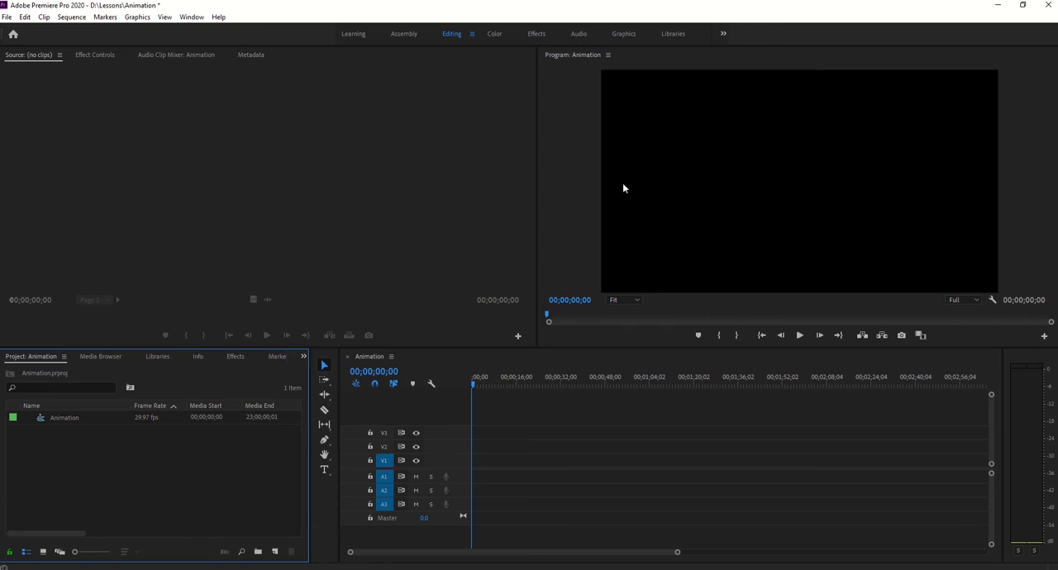
# - Import the MM image from the _CAS_promoVideo folder on the F: drive into the project
pyautogui.doubleClick(158, 474)
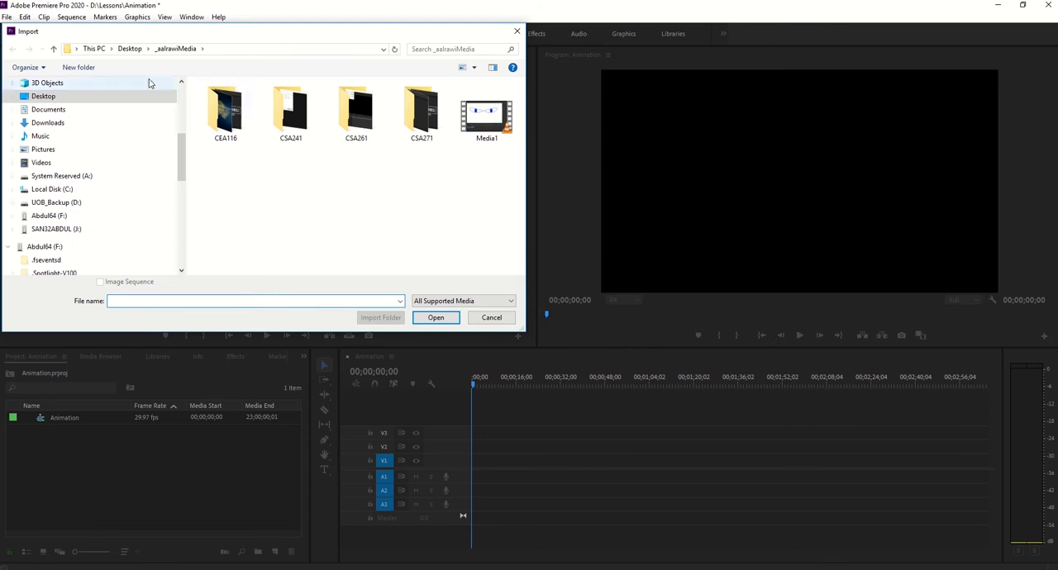
pyautogui.click(83, 216)
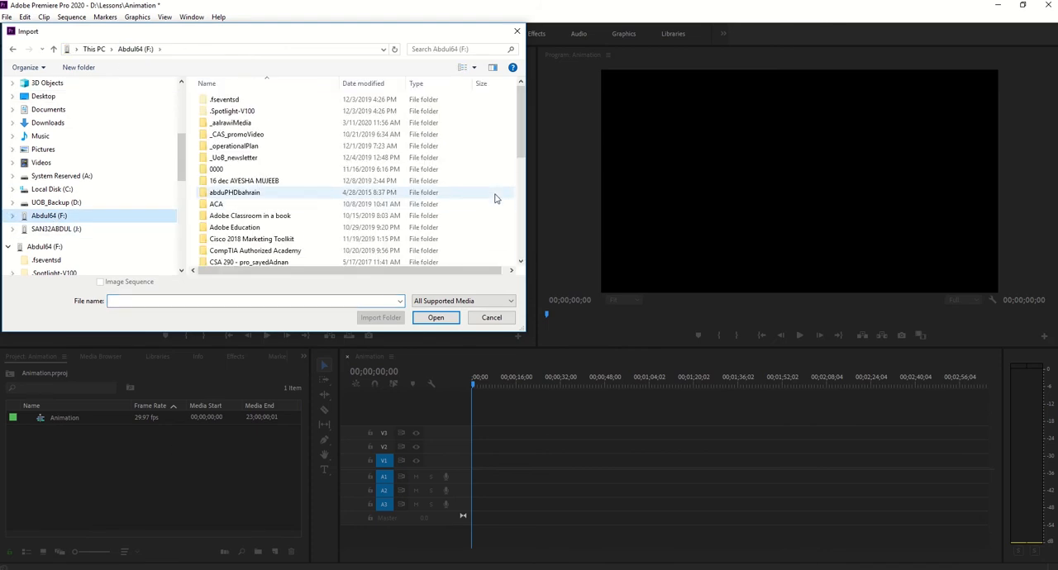
pyautogui.moveTo(523, 330); pyautogui.dragTo(706, 507)
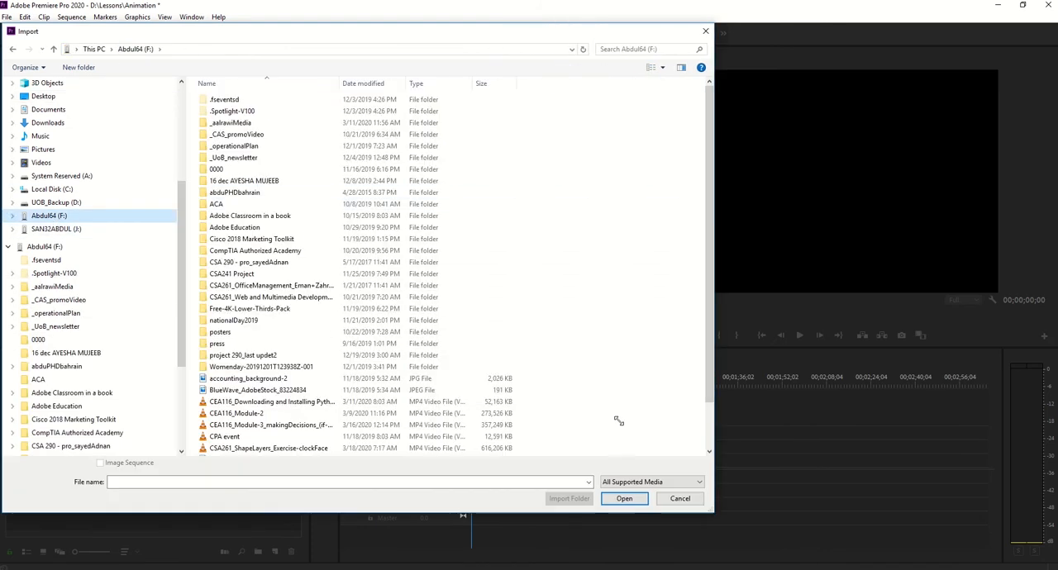
pyautogui.doubleClick(246, 136)
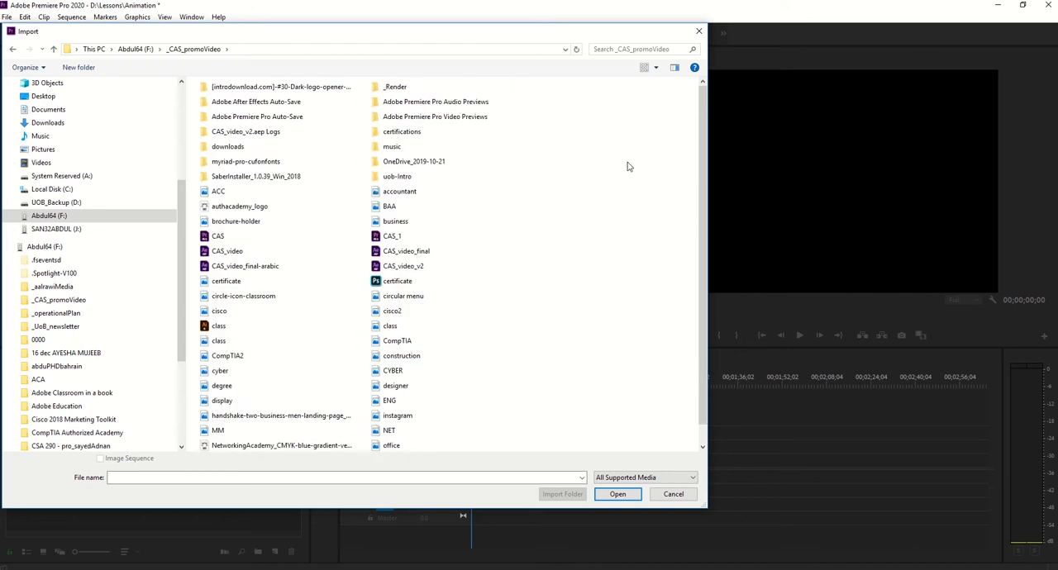
pyautogui.click(655, 67)
pyautogui.click(685, 52)
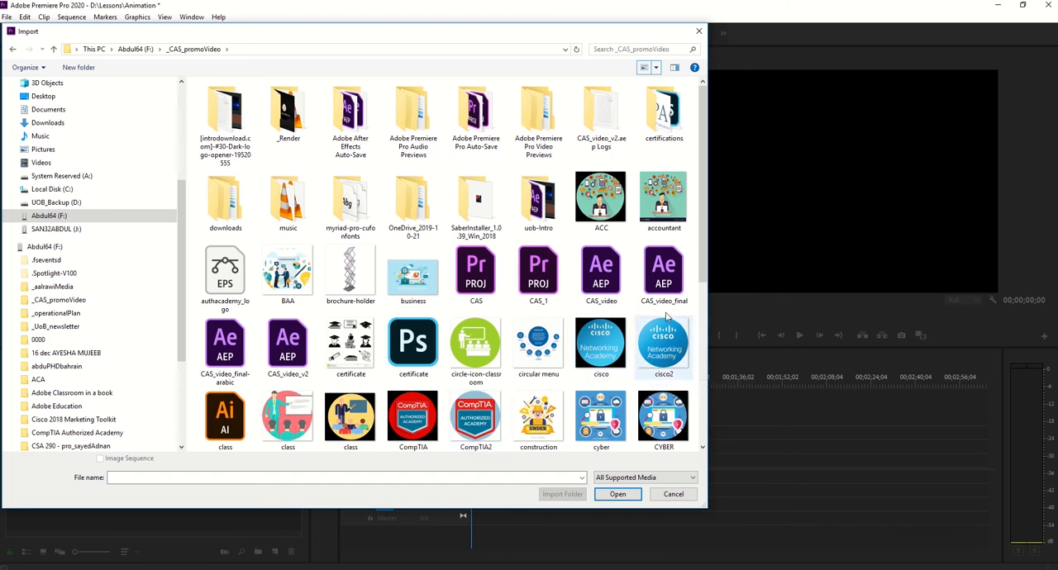
pyautogui.scroll(-1, 701, 220)
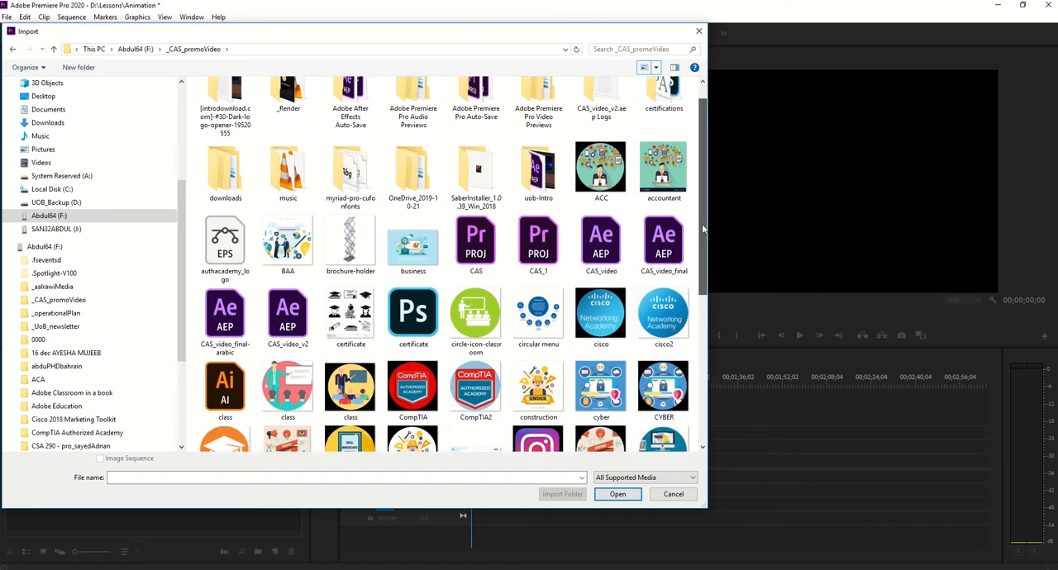
pyautogui.moveTo(701, 224); pyautogui.dragTo(694, 334)
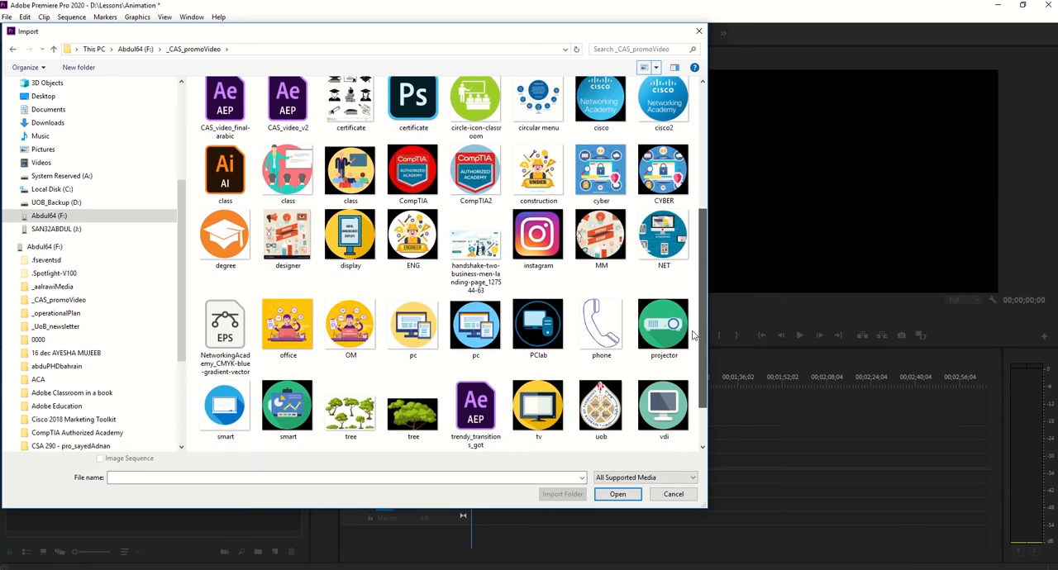
pyautogui.click(592, 250)
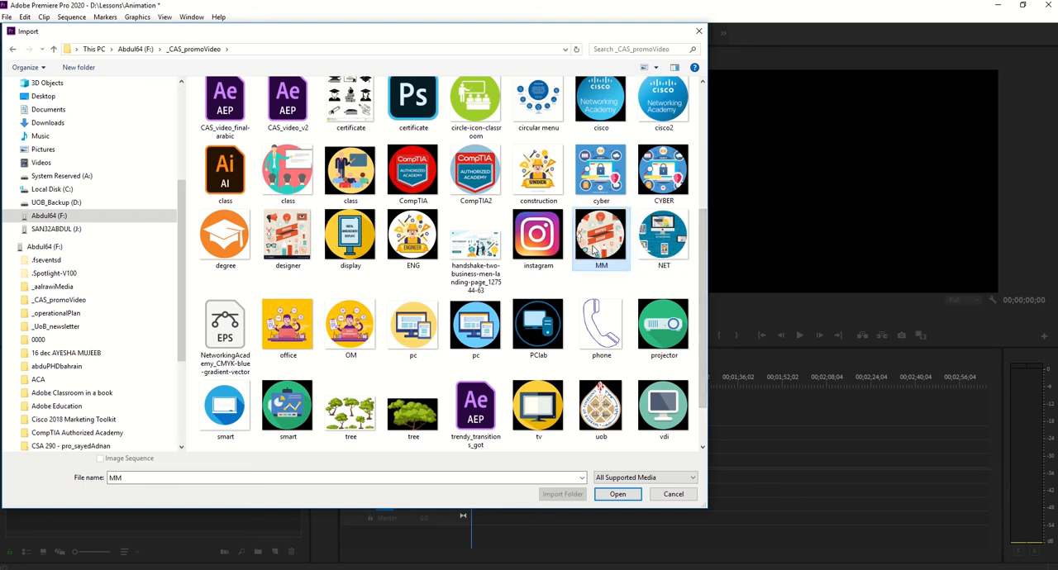
pyautogui.doubleClick(593, 250)
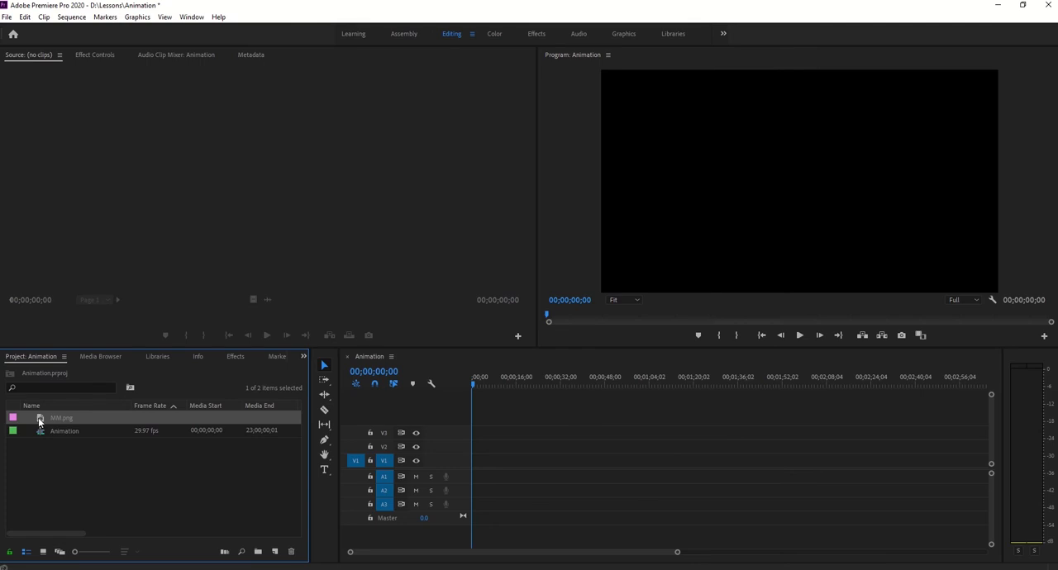
# - Place MM.png at the start of video track V1 and select the clip in the sequence
pyautogui.moveTo(39, 420); pyautogui.dragTo(476, 461)
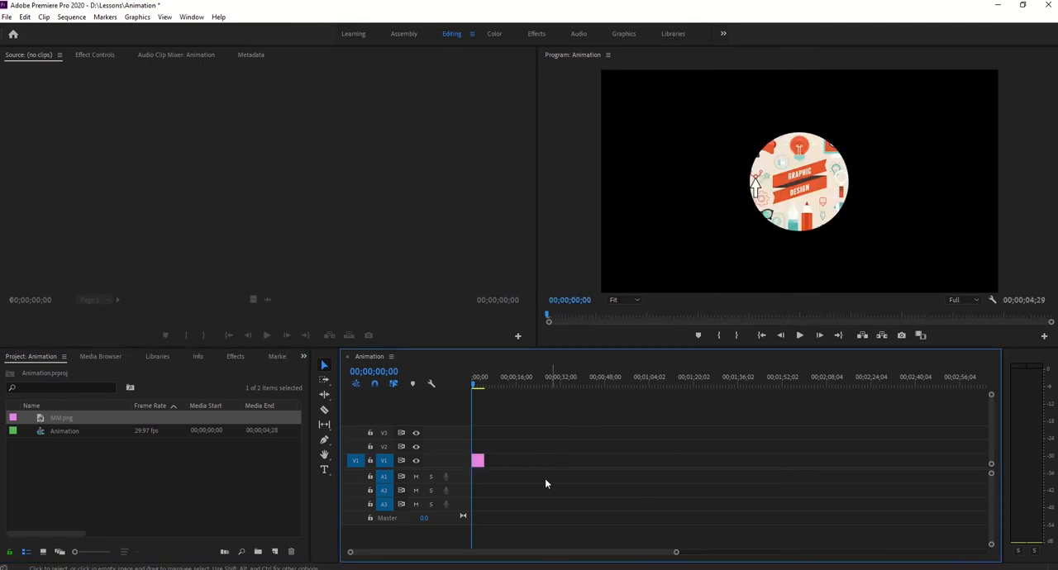
pyautogui.click(801, 197)
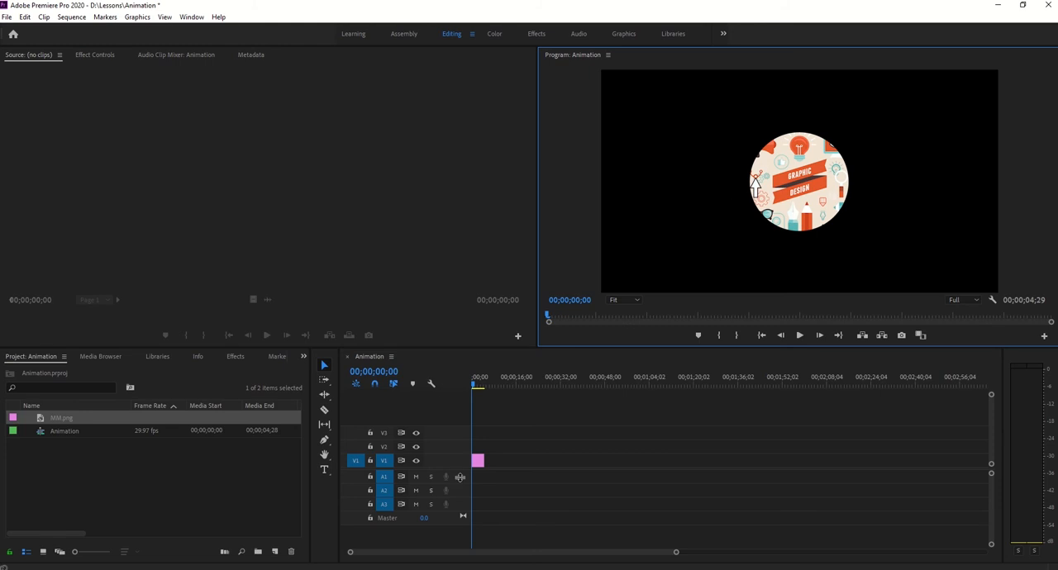
pyautogui.click(478, 460)
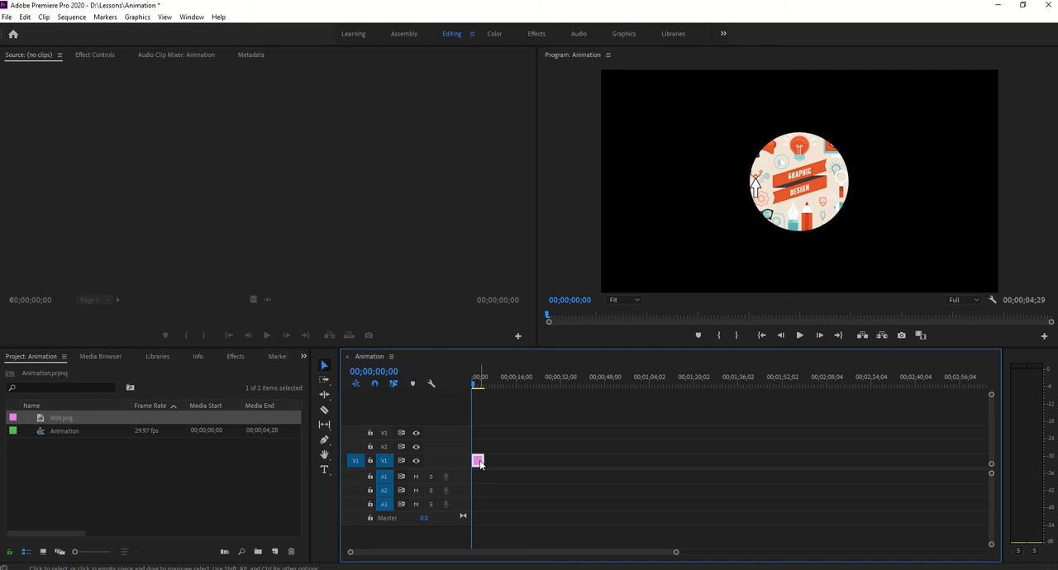
# - Switch to Paint with a blank canvas and maximize its window
pyautogui.press('super')
pyautogui.write('paint')
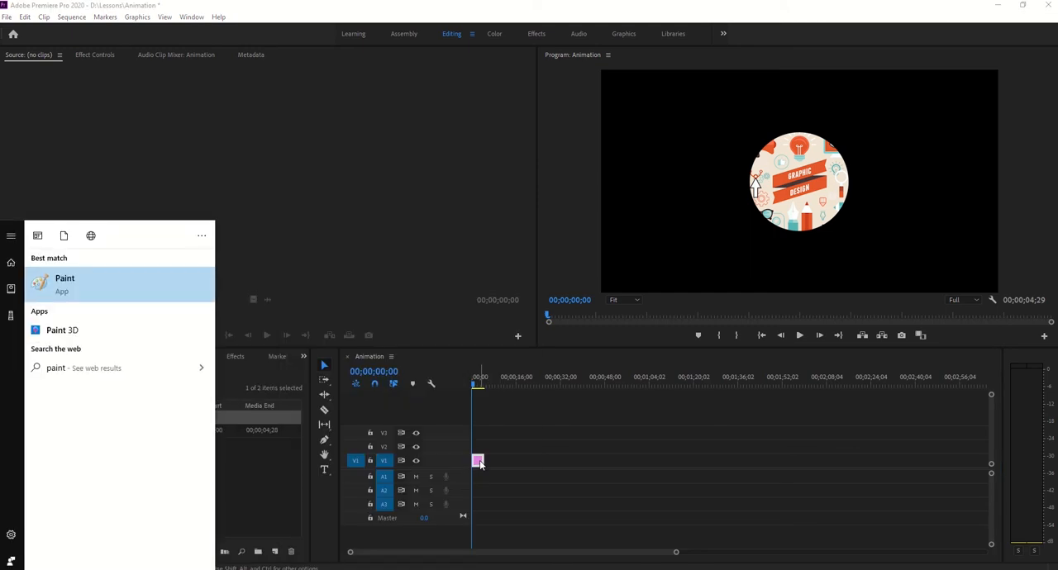
pyautogui.press('Return')
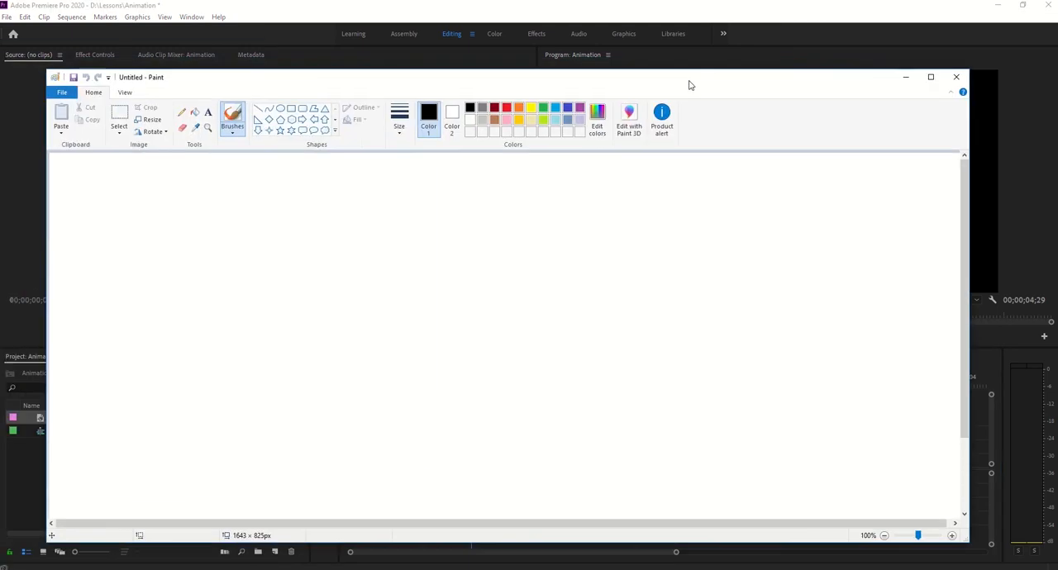
pyautogui.doubleClick(690, 85)
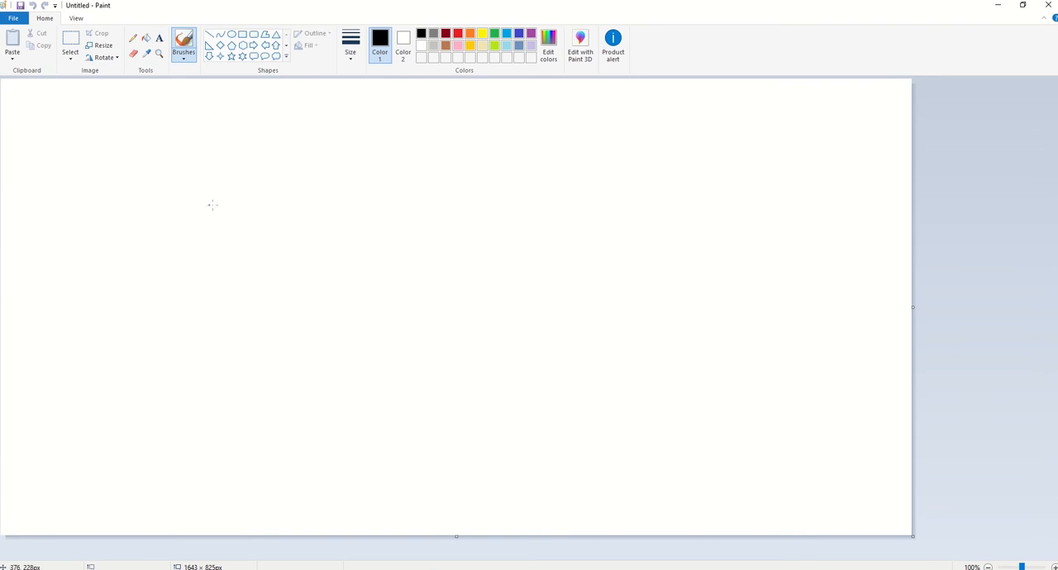
pyautogui.click(210, 179)
# - Add text to the upper part of the canvas reading "keyframes" and, after an empty line, "frames"
pyautogui.click(159, 38)
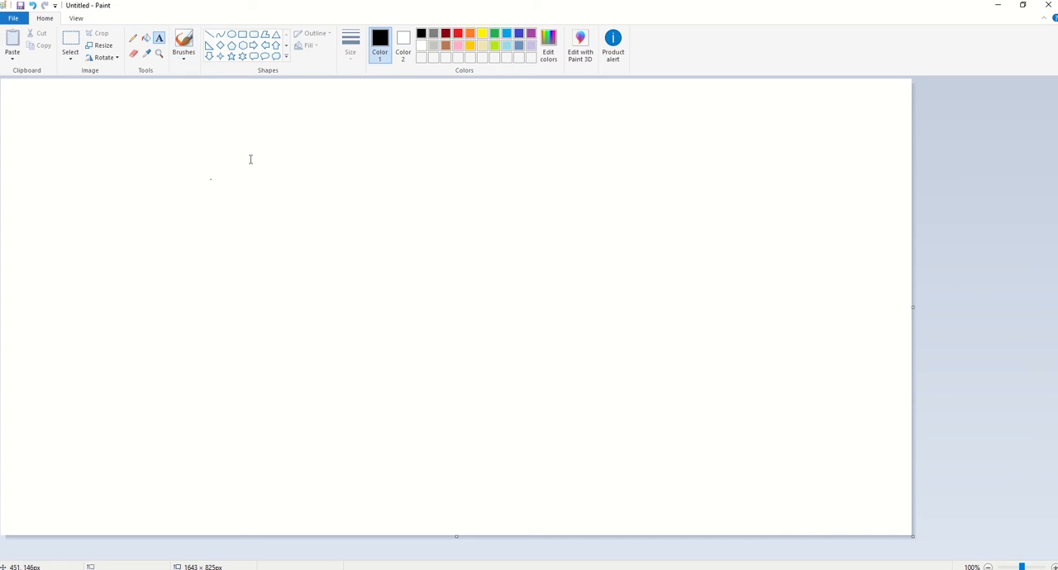
pyautogui.click(228, 154)
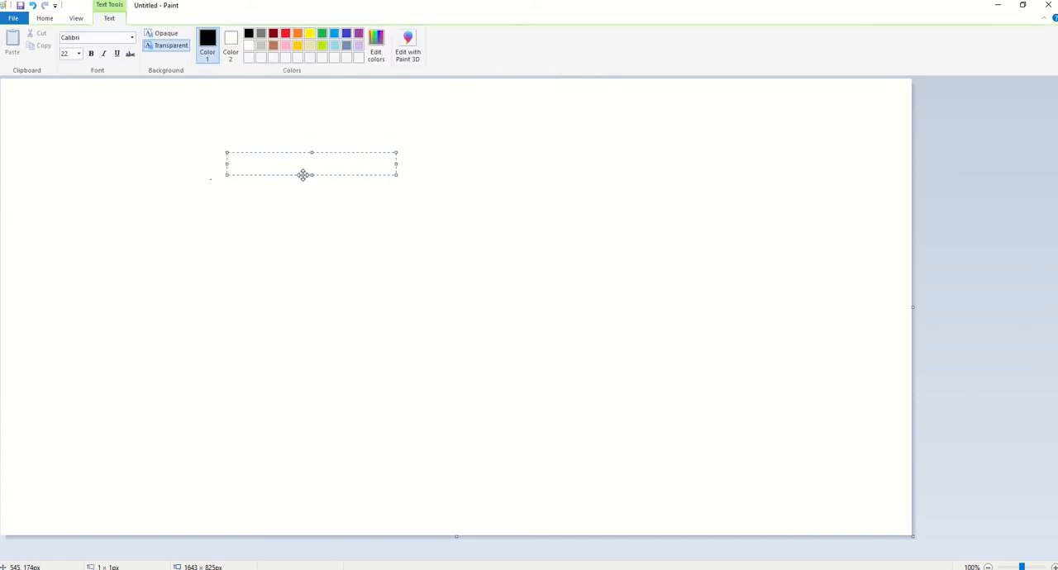
pyautogui.write('keyframes')
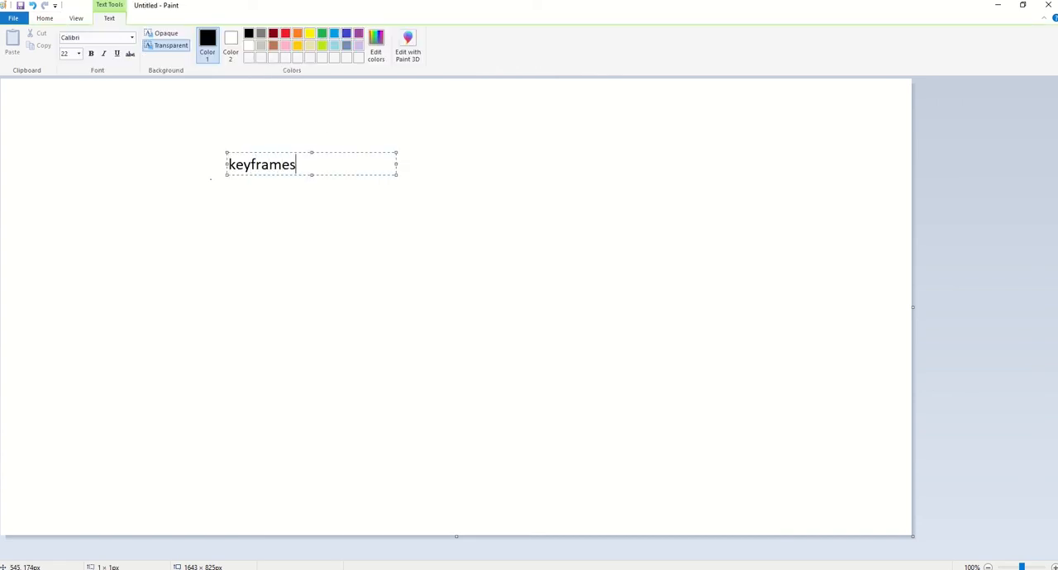
pyautogui.press('Return')
pyautogui.press('Return')
pyautogui.write('frame')
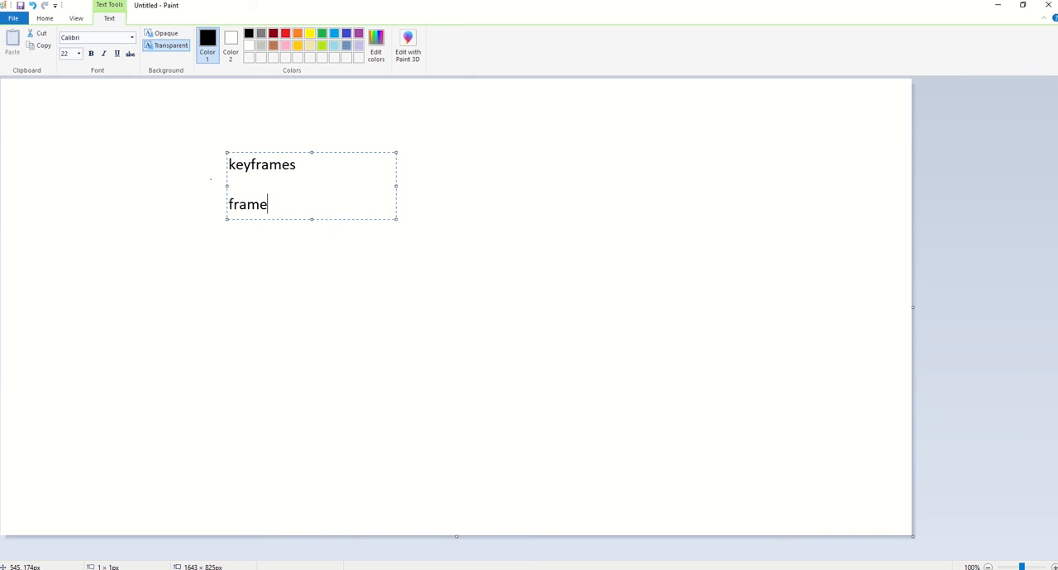
pyautogui.write('s')
pyautogui.click(129, 82)
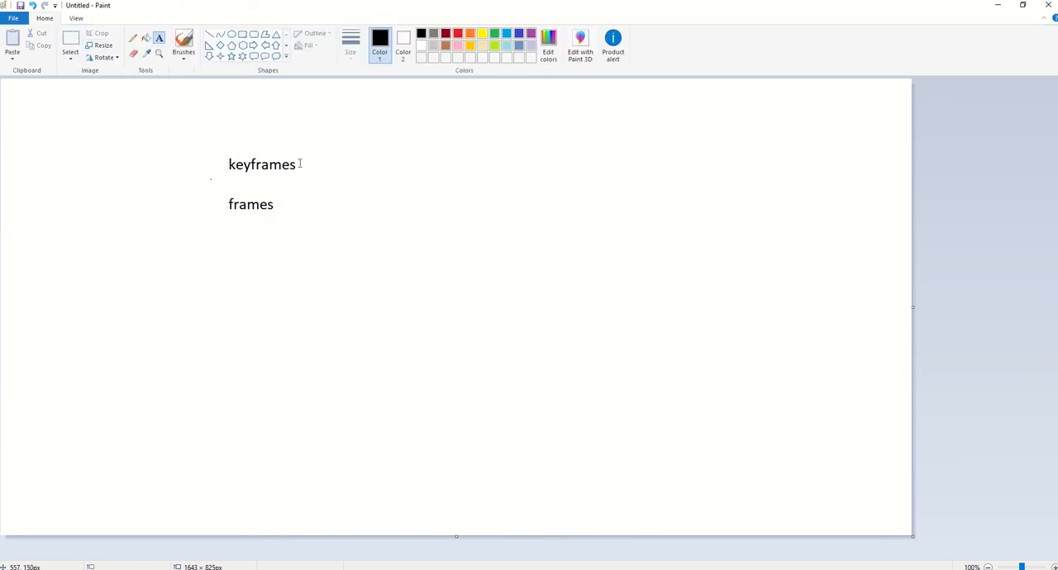
# - With a red brush, underline "key" in "keyframes" and draw two circles joined by a horizontal line below the text
pyautogui.click(460, 34)
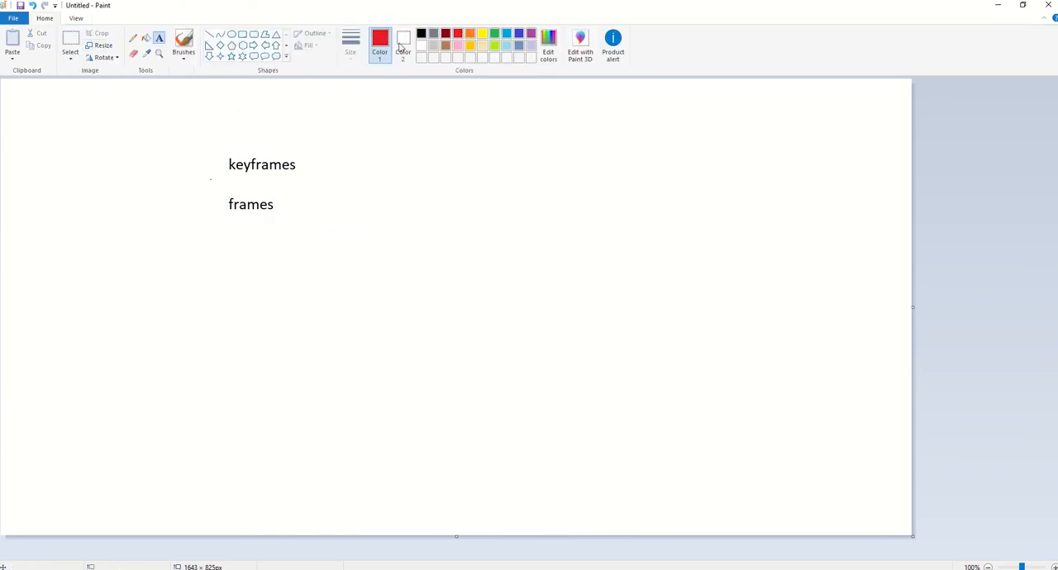
pyautogui.click(183, 43)
pyautogui.moveTo(224, 172); pyautogui.dragTo(250, 173)
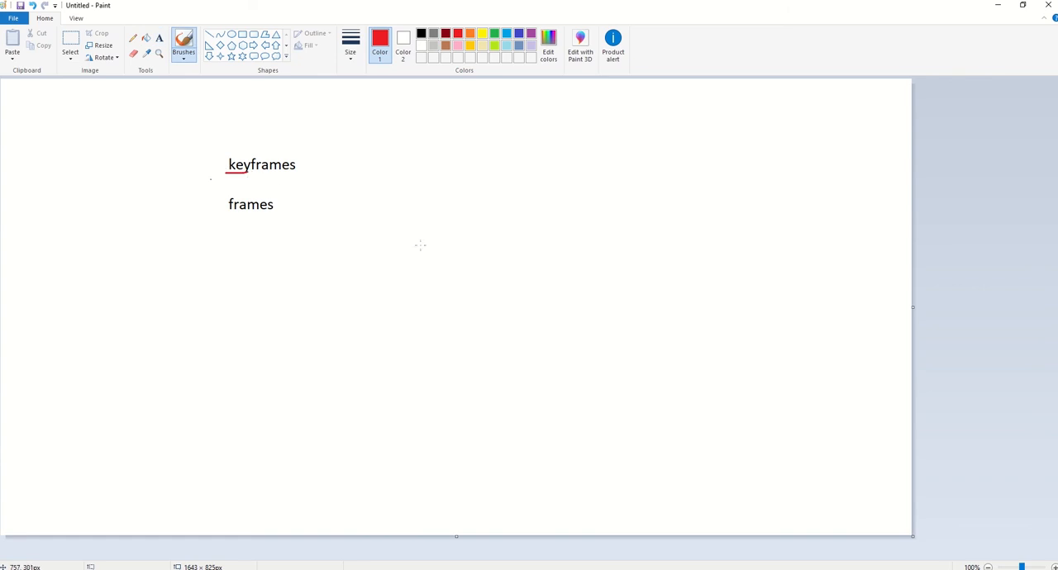
pyautogui.moveTo(239, 331)
pyautogui.mouseDown()
pyautogui.moveTo(260, 324)
pyautogui.moveTo(265, 333)
pyautogui.moveTo(262, 304)
pyautogui.moveTo(377, 327)
pyautogui.moveTo(752, 327)
pyautogui.moveTo(793, 348)
pyautogui.moveTo(783, 297)
pyautogui.mouseUp()
pyautogui.hotkey('ctrl', 'z')
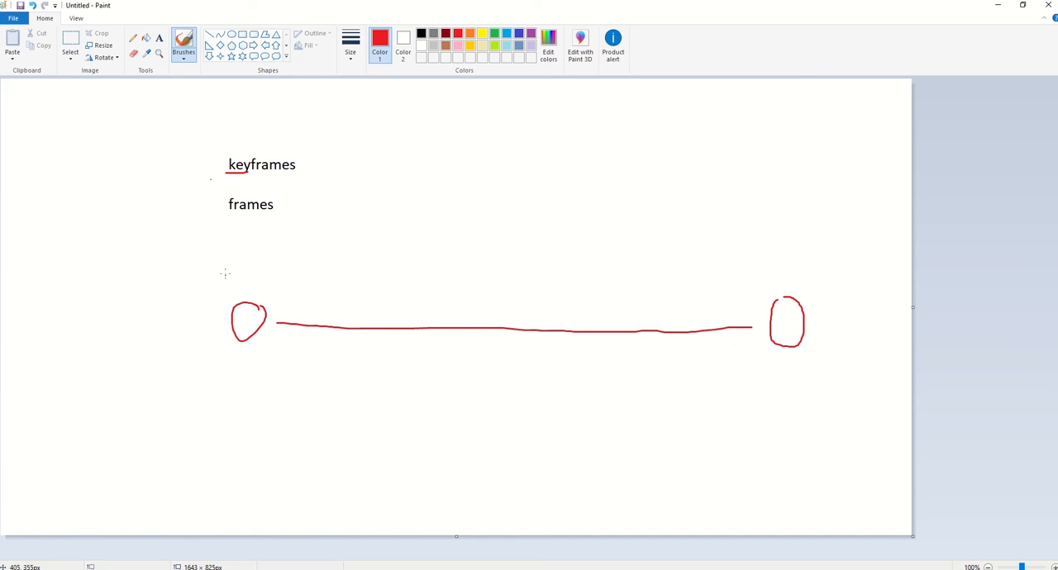
# - Handwrite "x=2" above the first circle and "x=200" above the second circle in red
pyautogui.moveTo(218, 245)
pyautogui.mouseDown()
pyautogui.moveTo(207, 269)
pyautogui.moveTo(236, 255)
pyautogui.moveTo(254, 274)
pyautogui.moveTo(274, 271)
pyautogui.mouseUp()
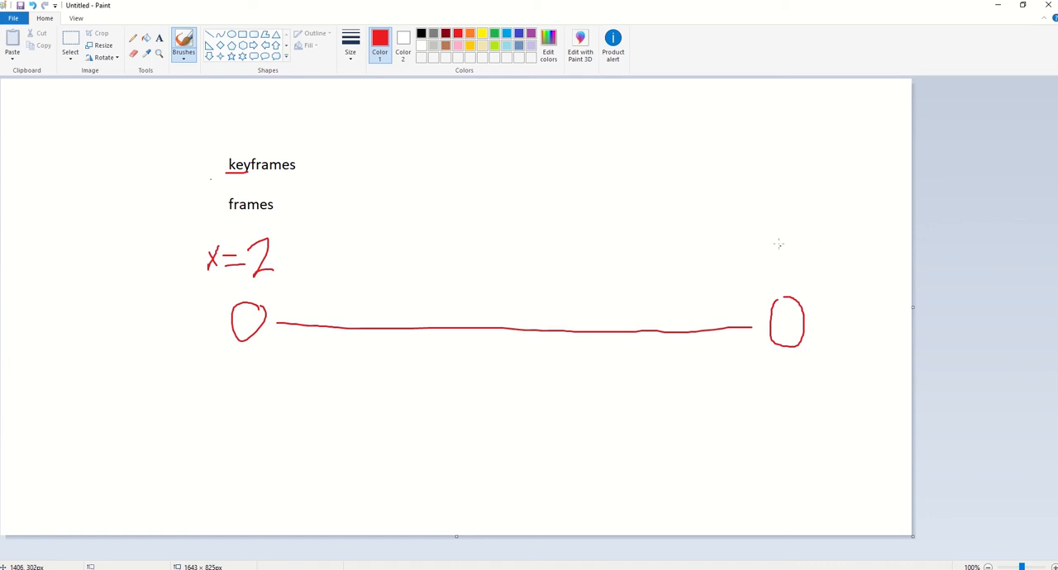
pyautogui.moveTo(777, 243); pyautogui.dragTo(754, 280)
pyautogui.moveTo(755, 244)
pyautogui.mouseDown()
pyautogui.moveTo(755, 280)
pyautogui.moveTo(780, 276)
pyautogui.mouseUp()
pyautogui.moveTo(780, 265)
pyautogui.mouseDown()
pyautogui.moveTo(823, 275)
pyautogui.moveTo(832, 257)
pyautogui.moveTo(858, 272)
pyautogui.moveTo(854, 257)
pyautogui.mouseUp()
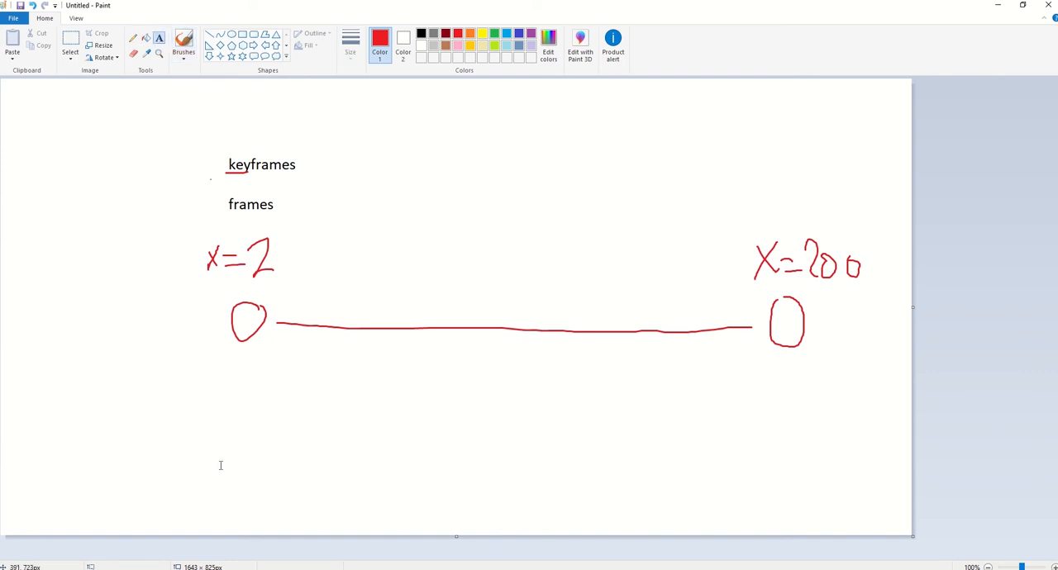
# - Add the red text label "00:00:00:10" below the first circle
pyautogui.click(185, 372)
pyautogui.write('00:00')
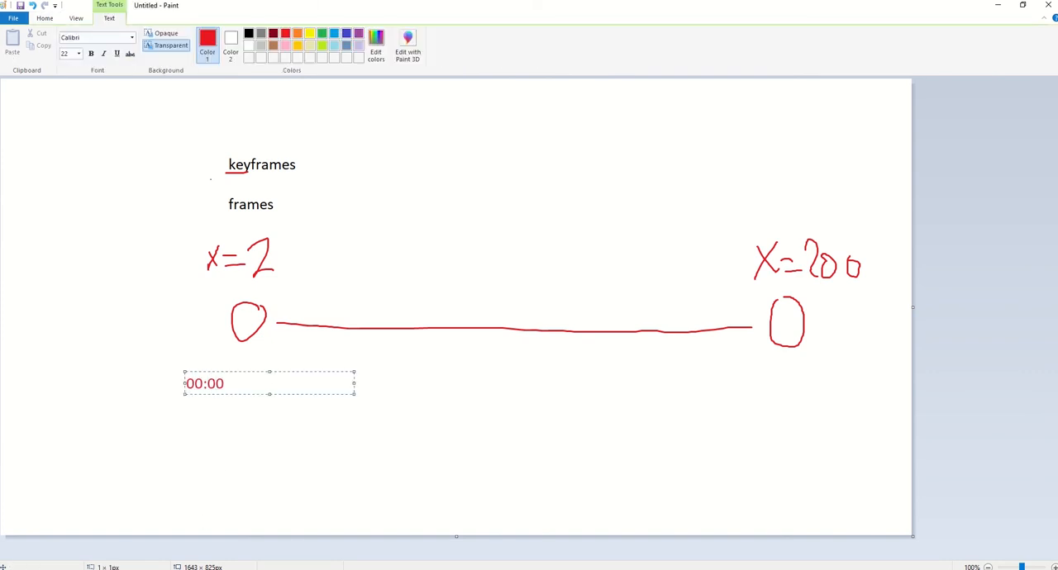
pyautogui.write(':00:10')
pyautogui.click(841, 418)
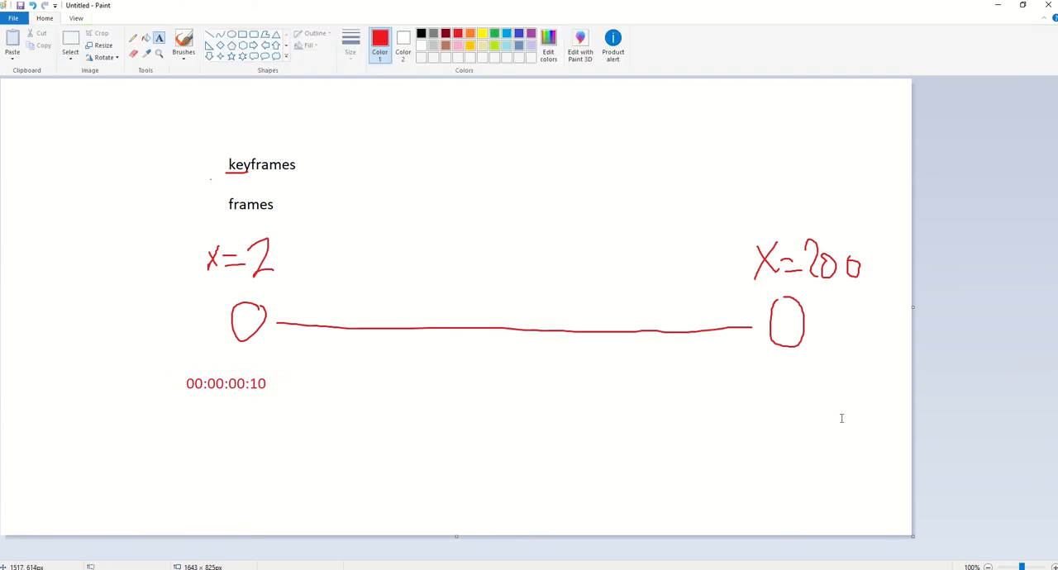
# - Add the red text label "00:00:02:10" below the second circle
pyautogui.click(778, 374)
pyautogui.moveTo(808, 367); pyautogui.dragTo(765, 363)
pyautogui.write('00:00')
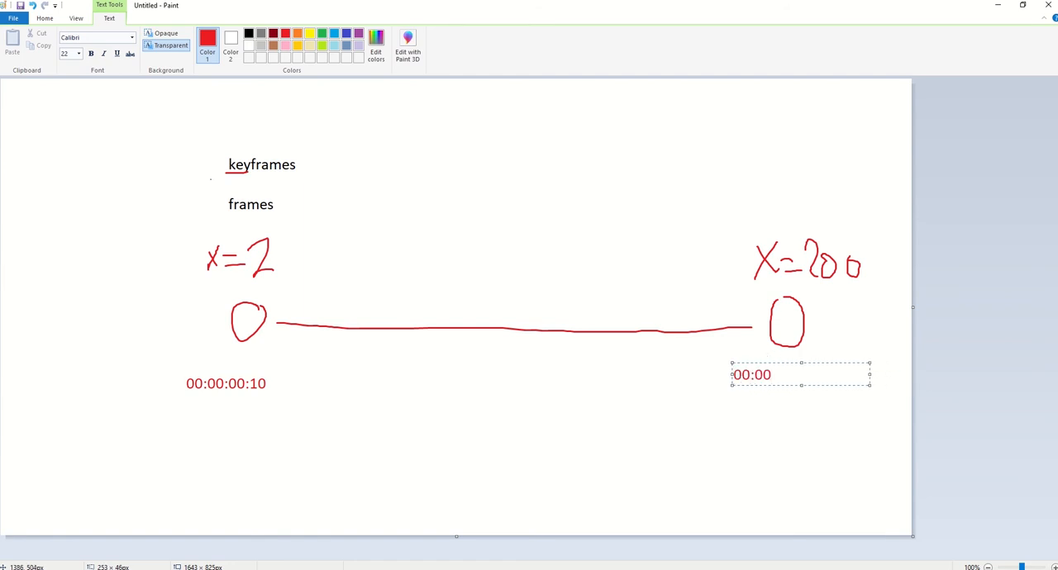
pyautogui.write(':02:10')
pyautogui.click(77, 120)
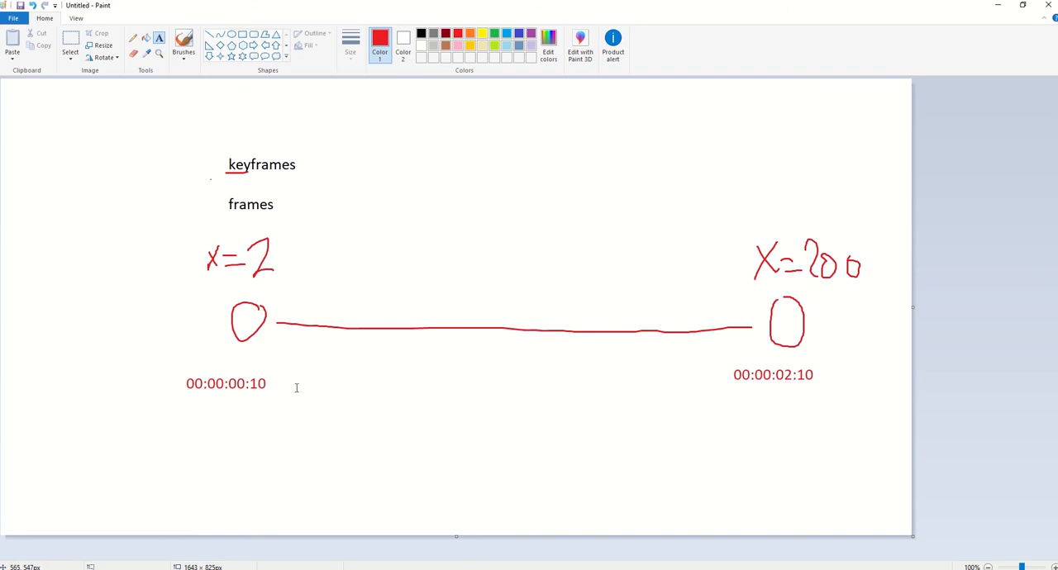
# - With a green brush, underline "10" and "02:10" in the time labels and connect them with a curve underneath
pyautogui.click(494, 34)
pyautogui.click(183, 41)
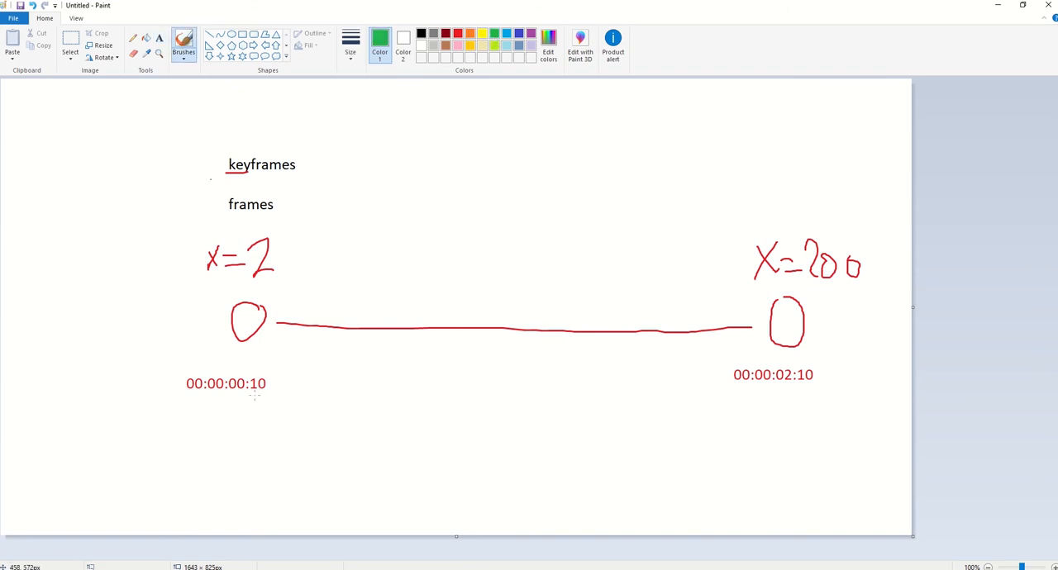
pyautogui.moveTo(256, 394)
pyautogui.mouseDown()
pyautogui.moveTo(425, 447)
pyautogui.moveTo(821, 439)
pyautogui.moveTo(858, 404)
pyautogui.moveTo(789, 387)
pyautogui.mouseUp()
pyautogui.hotkey('ctrl', 'z')
pyautogui.moveTo(268, 400)
pyautogui.mouseDown()
pyautogui.moveTo(488, 453)
pyautogui.moveTo(729, 422)
pyautogui.moveTo(814, 382)
pyautogui.mouseUp()
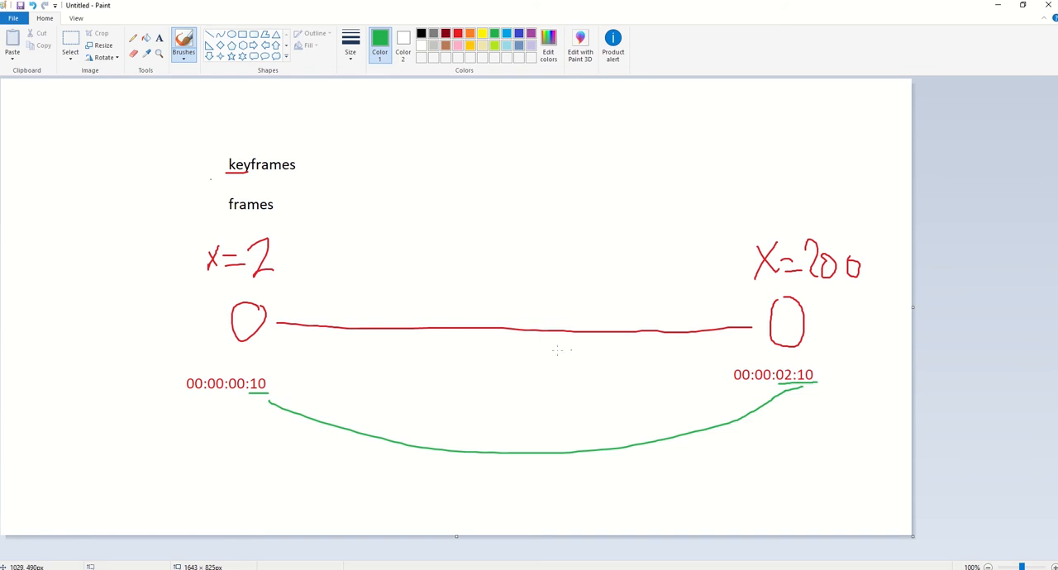
# - Handwrite "2 sec" in green on the connecting line, mark an X in both circles and box the span between them
pyautogui.moveTo(457, 296)
pyautogui.mouseDown()
pyautogui.moveTo(489, 313)
pyautogui.moveTo(502, 343)
pyautogui.moveTo(546, 315)
pyautogui.moveTo(557, 331)
pyautogui.moveTo(571, 316)
pyautogui.moveTo(593, 329)
pyautogui.mouseUp()
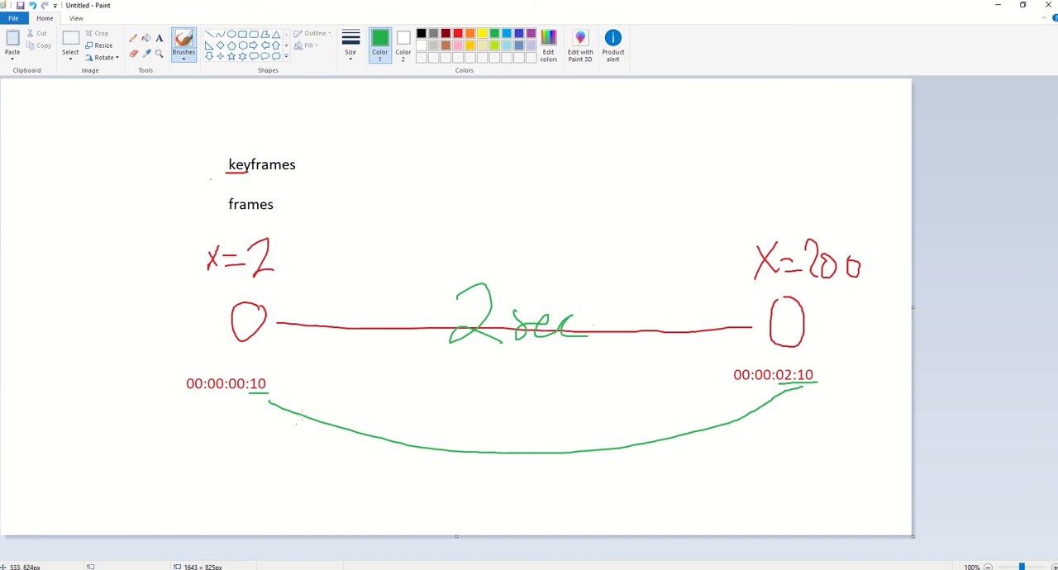
pyautogui.moveTo(248, 306)
pyautogui.mouseDown()
pyautogui.moveTo(238, 338)
pyautogui.moveTo(257, 335)
pyautogui.mouseUp()
pyautogui.moveTo(780, 319)
pyautogui.mouseDown()
pyautogui.moveTo(795, 341)
pyautogui.moveTo(780, 336)
pyautogui.mouseUp()
pyautogui.moveTo(281, 295)
pyautogui.mouseDown()
pyautogui.moveTo(470, 391)
pyautogui.moveTo(717, 385)
pyautogui.moveTo(725, 295)
pyautogui.moveTo(392, 282)
pyautogui.moveTo(284, 282)
pyautogui.moveTo(283, 294)
pyautogui.mouseUp()
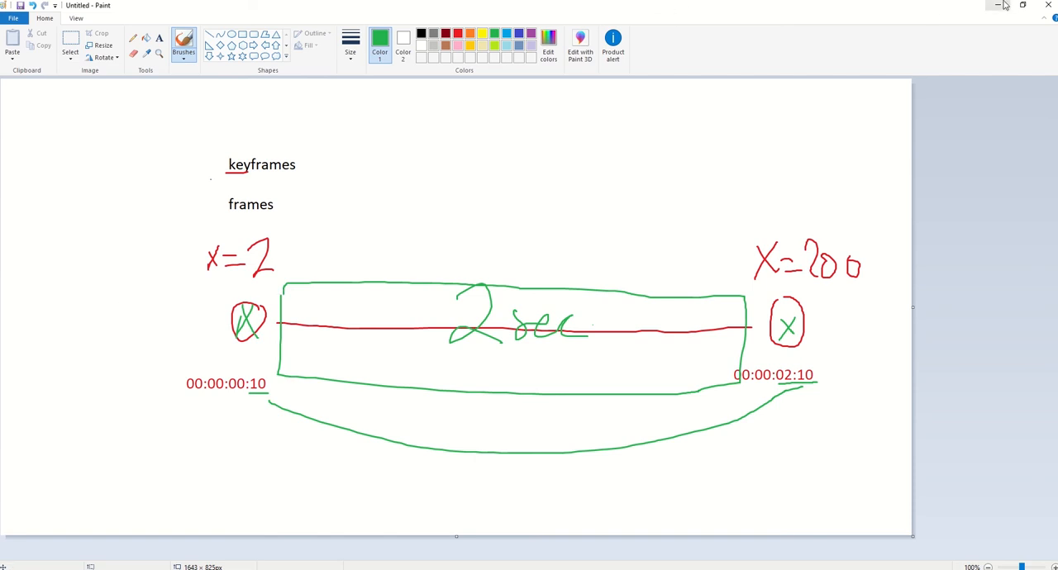
# - Close Paint without saving, return to Premiere Pro and show the effect controls of the MM.png clip
pyautogui.click(1047, 5)
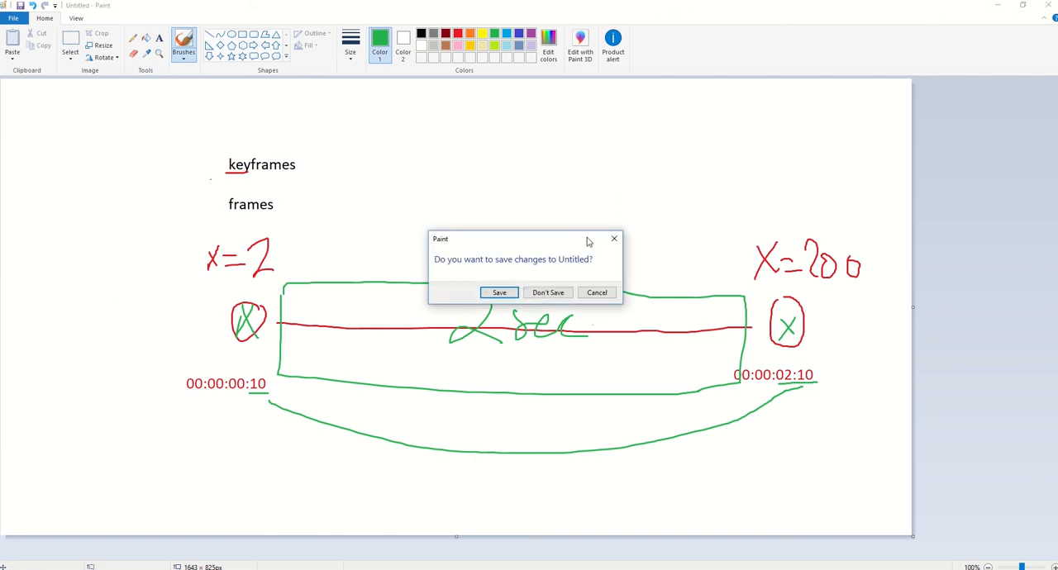
pyautogui.click(548, 295)
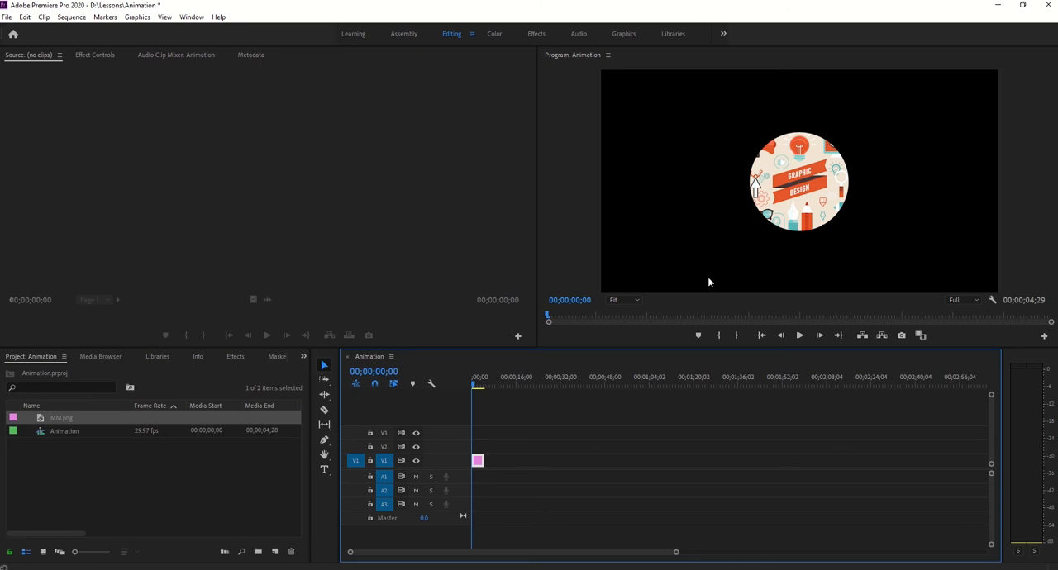
pyautogui.click(480, 461)
pyautogui.click(95, 55)
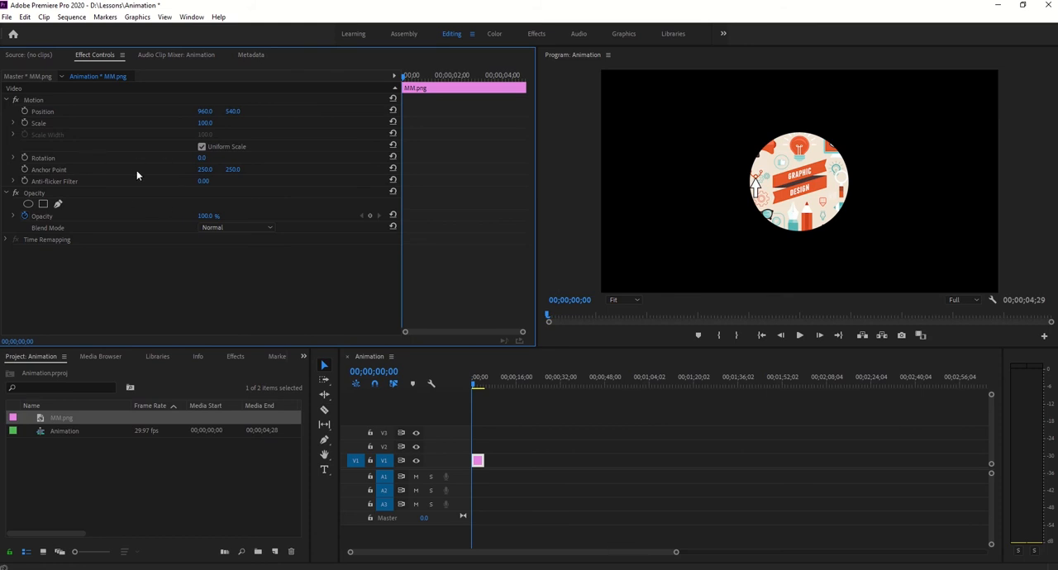
# - Try moving, enlarging and rotating the image directly in the program preview with Motion selected, and undo these changes
pyautogui.click(33, 102)
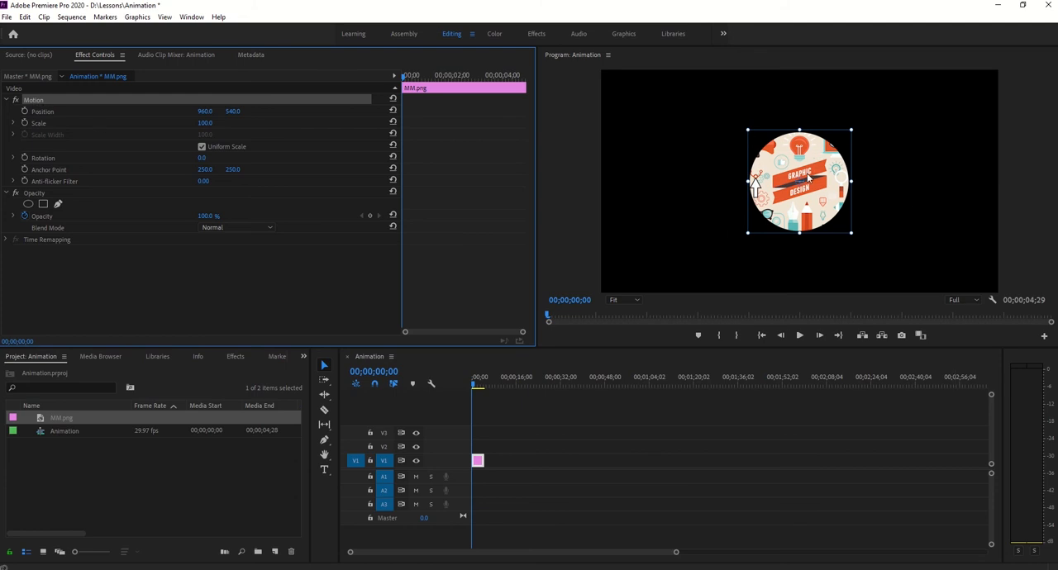
pyautogui.moveTo(808, 178); pyautogui.dragTo(774, 156)
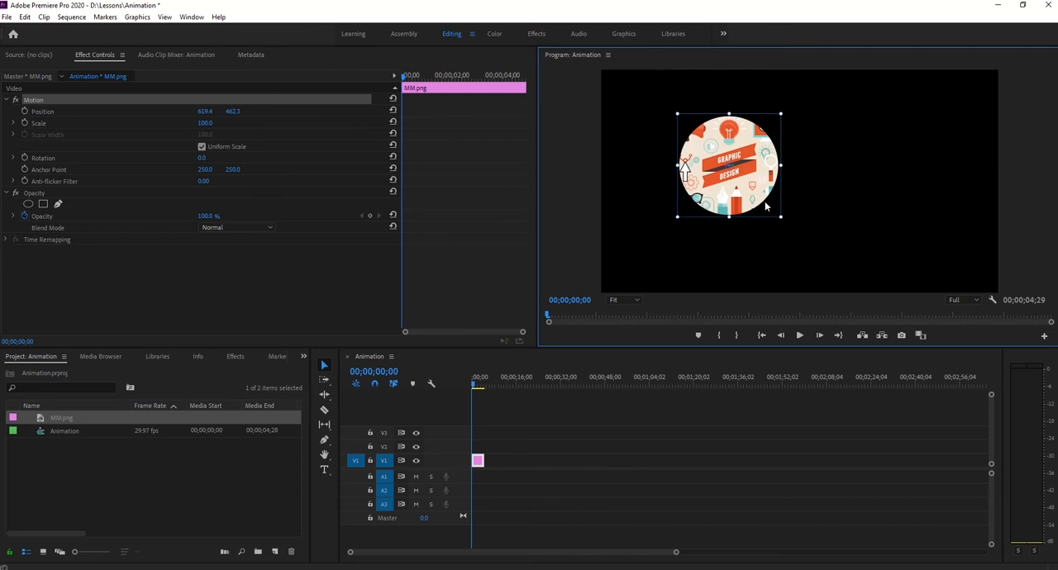
pyautogui.moveTo(781, 217); pyautogui.dragTo(834, 229)
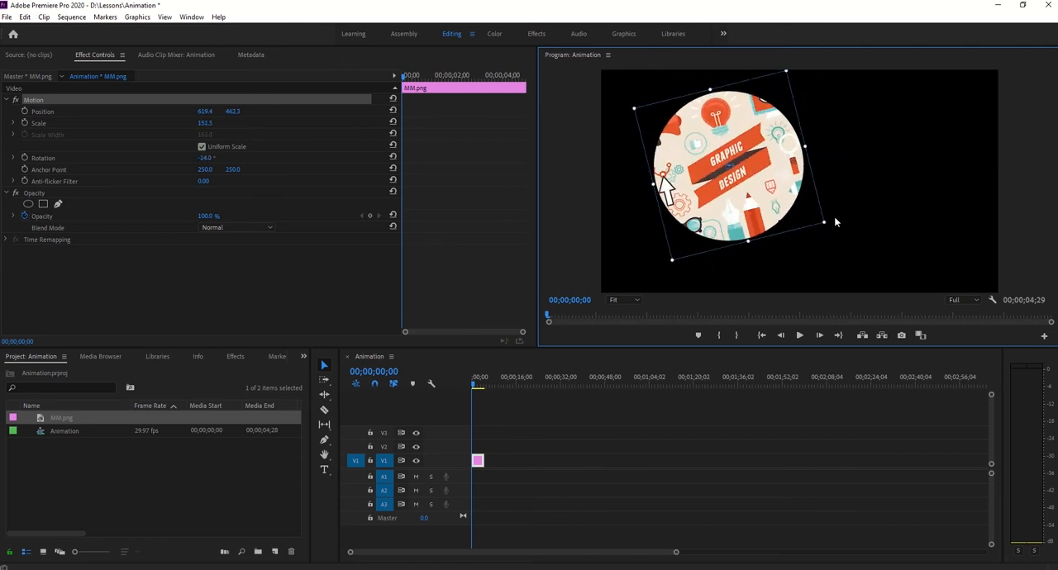
pyautogui.hotkey('ctrl', 'z')
pyautogui.hotkey('ctrl', 'z')
pyautogui.hotkey('ctrl', 'z')
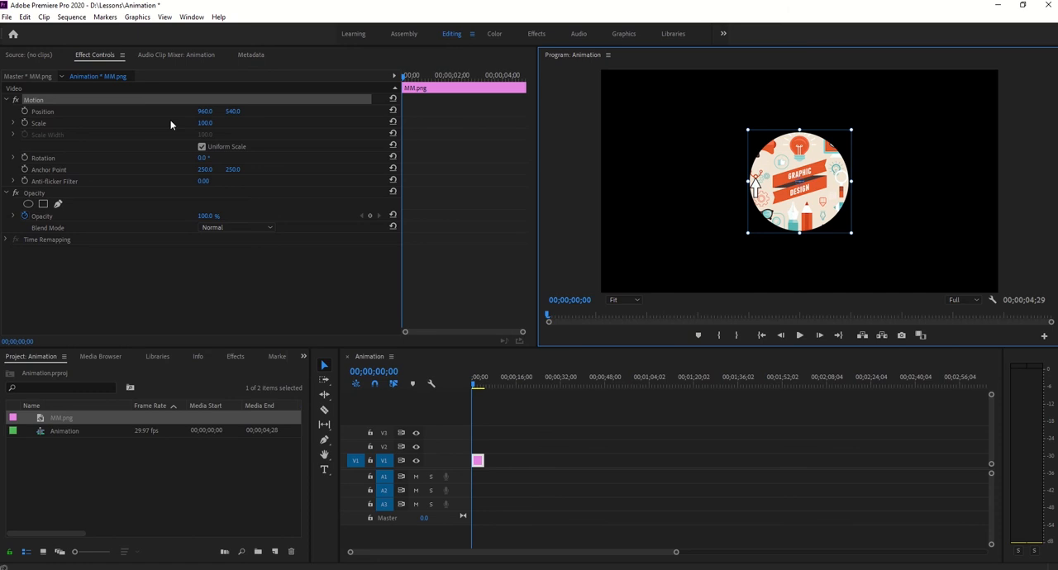
# - Keyframe Position at 00;00;00;00 and, at 00;00;02;09, set Position to 984, 577, Scale to 111 and Rotation to 19°
pyautogui.click(25, 111)
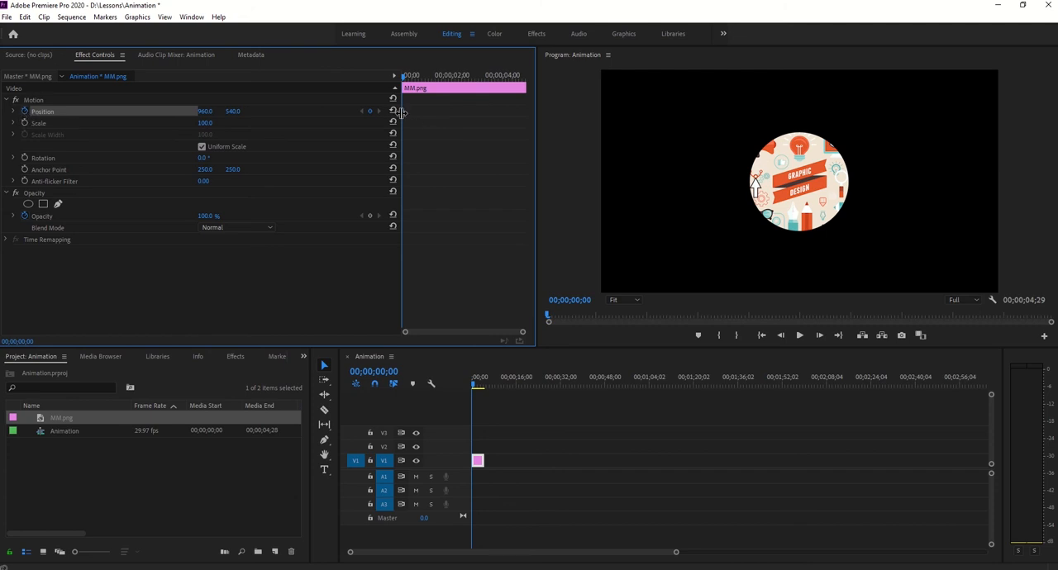
pyautogui.click(696, 130)
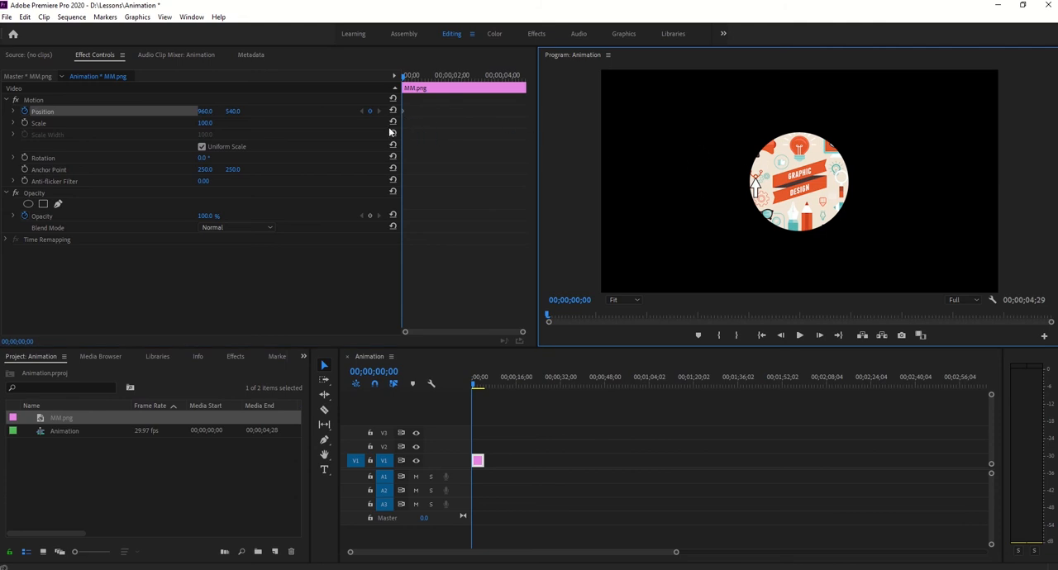
pyautogui.click(403, 79)
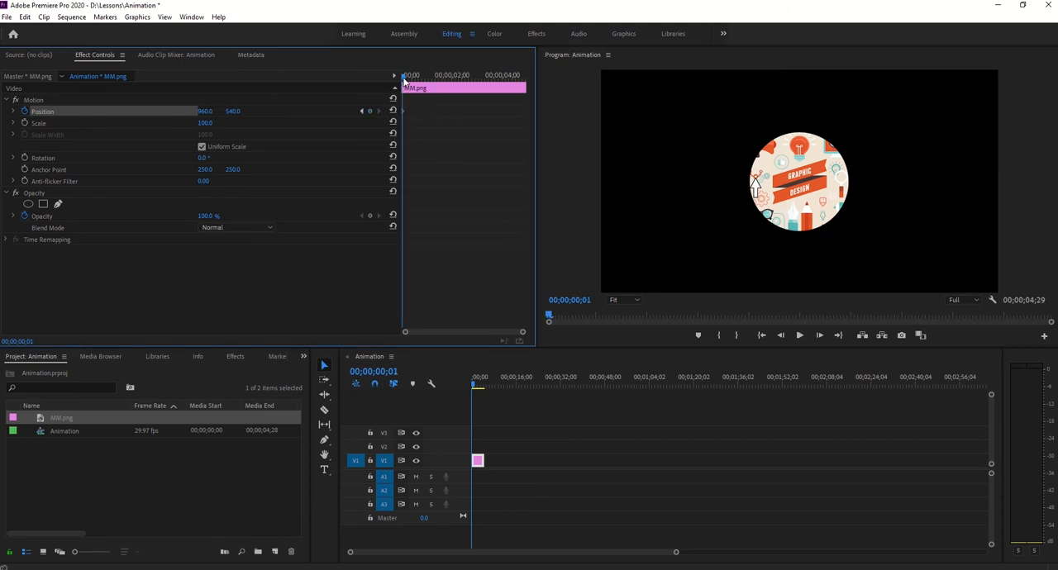
pyautogui.moveTo(403, 80); pyautogui.dragTo(461, 76)
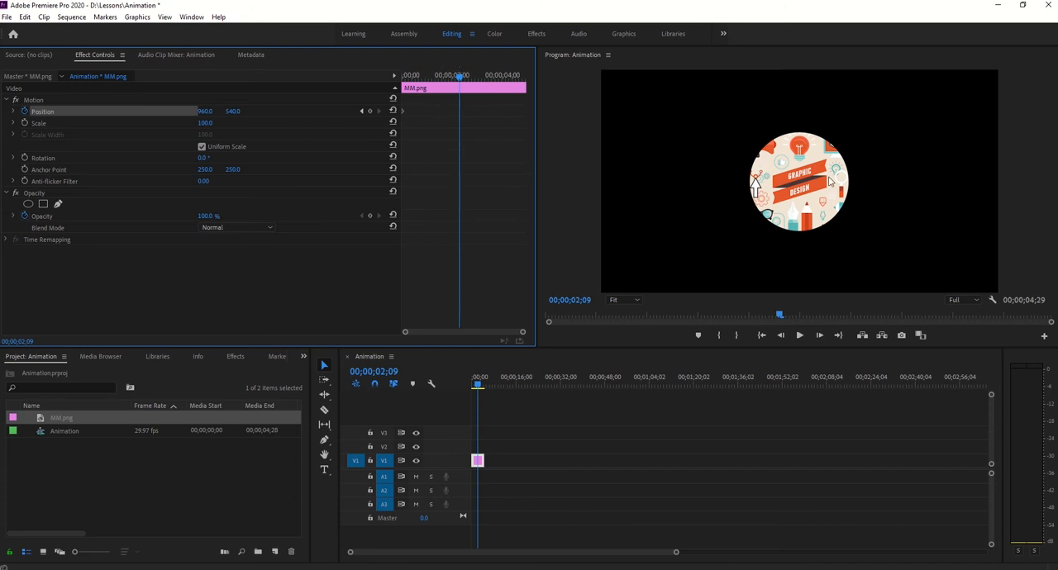
pyautogui.moveTo(204, 113)
pyautogui.mouseDown()
pyautogui.moveTo(264, 111)
pyautogui.moveTo(203, 123)
pyautogui.moveTo(216, 123)
pyautogui.mouseUp()
pyautogui.moveTo(203, 157); pyautogui.dragTo(218, 158)
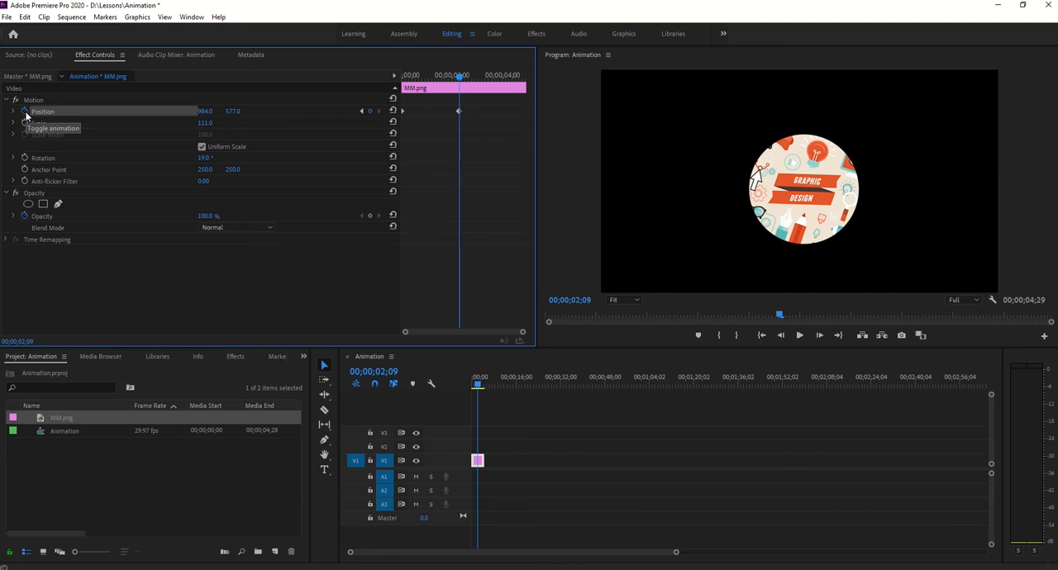
# - Move the playhead to 00;00;01;06, select the Position keyframes and turn off Position animation, deleting them
pyautogui.moveTo(459, 76); pyautogui.dragTo(431, 87)
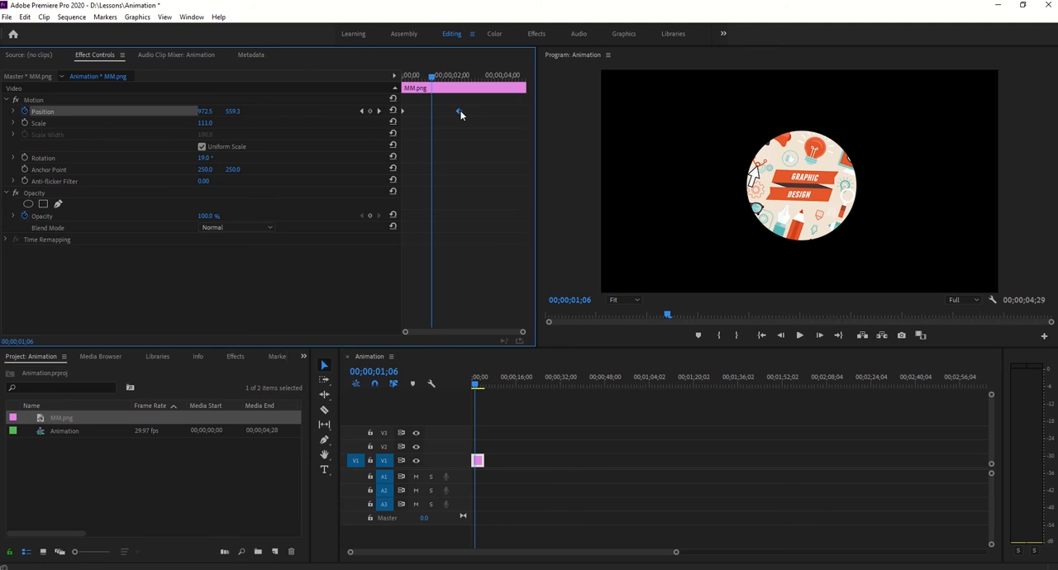
pyautogui.moveTo(470, 105); pyautogui.dragTo(373, 134)
pyautogui.click(24, 111)
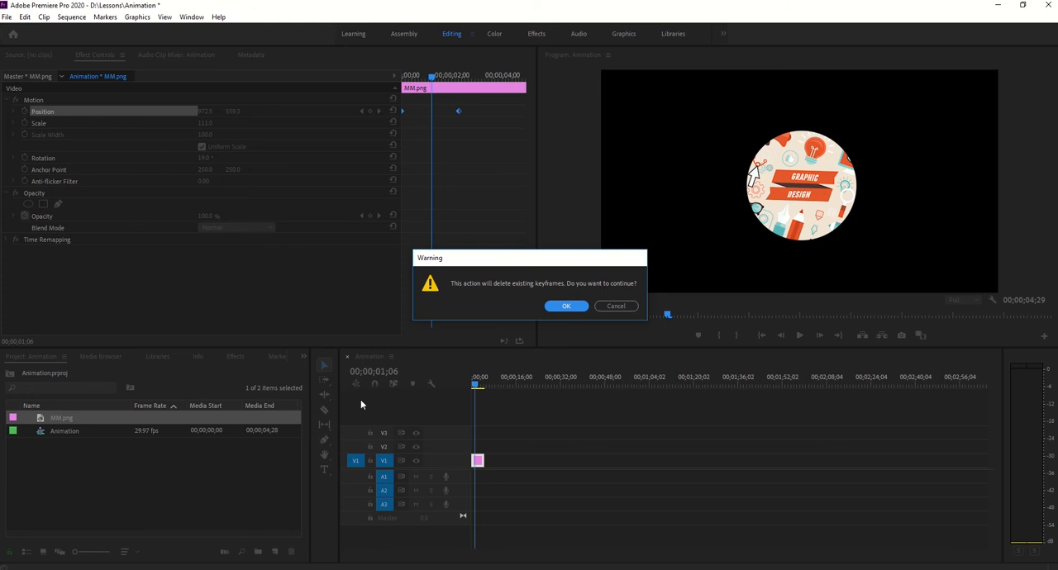
pyautogui.click(566, 307)
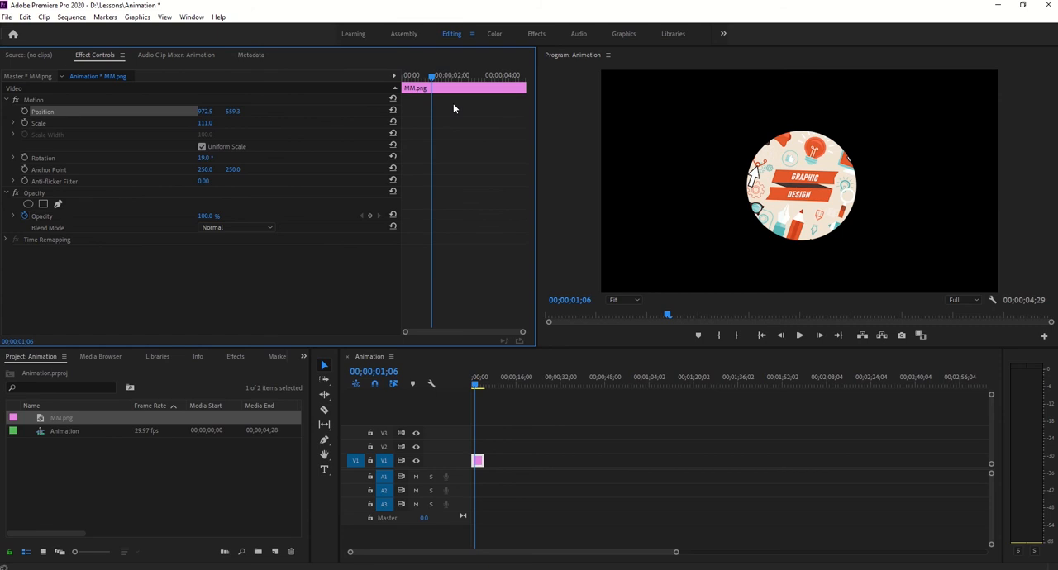
# - Return the playhead to the sequence start, set Scale to 100 and reset all Motion properties of the clip
pyautogui.moveTo(431, 79); pyautogui.dragTo(402, 80)
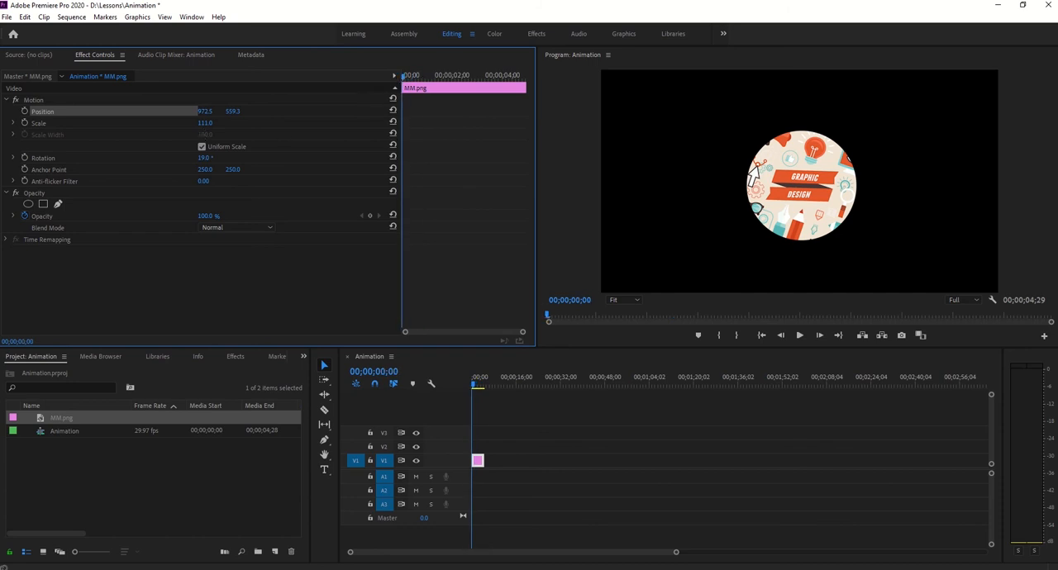
pyautogui.click(204, 123)
pyautogui.write('100')
pyautogui.press('Return')
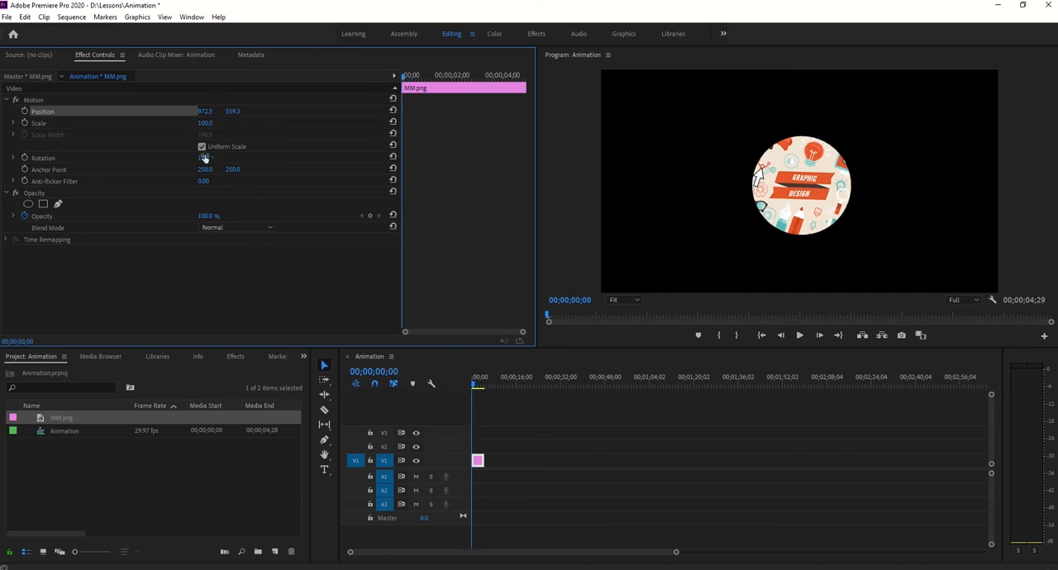
pyautogui.click(204, 157)
pyautogui.click(393, 98)
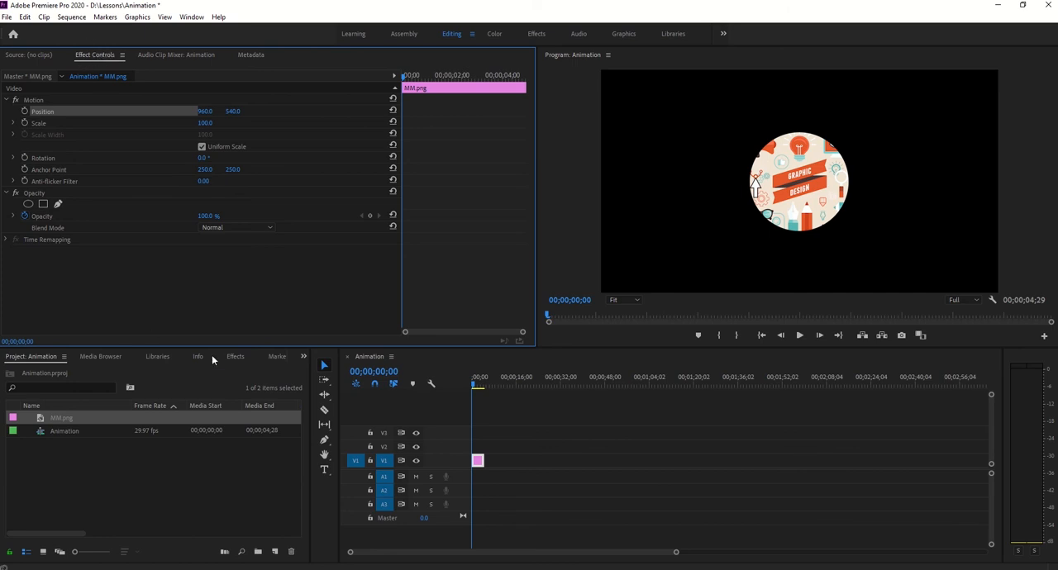
# - Fit the whole sequence into the timeline's width and select the MM.png clip on track V1
pyautogui.click(34, 100)
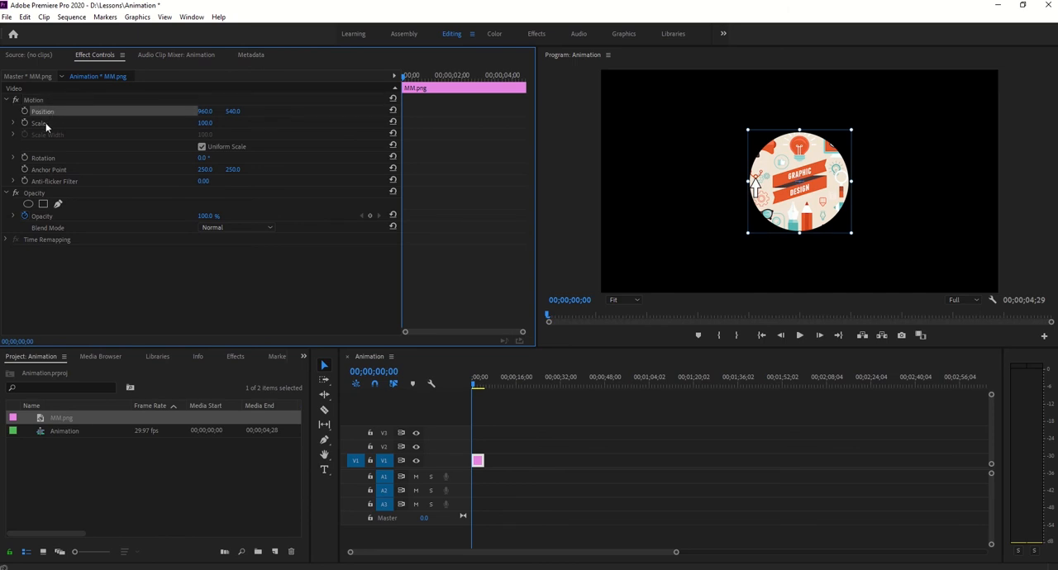
pyautogui.click(47, 187)
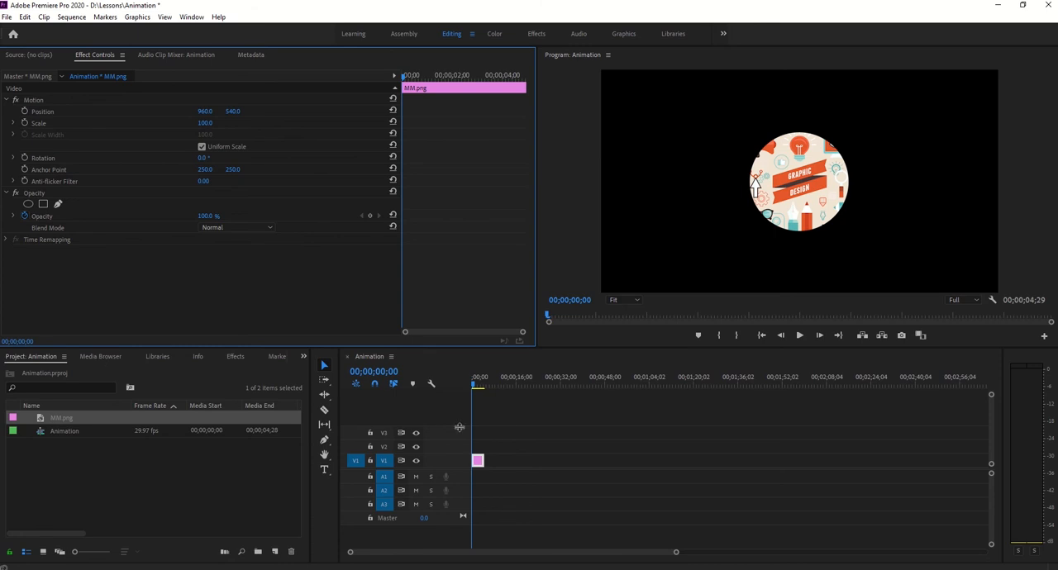
pyautogui.click(588, 443)
pyautogui.press('\\')
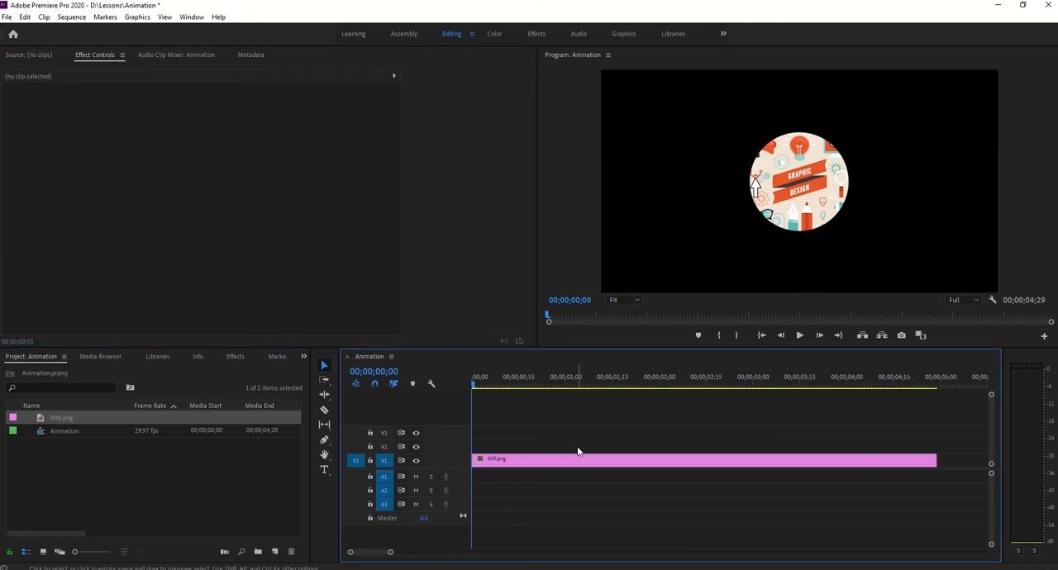
pyautogui.click(527, 457)
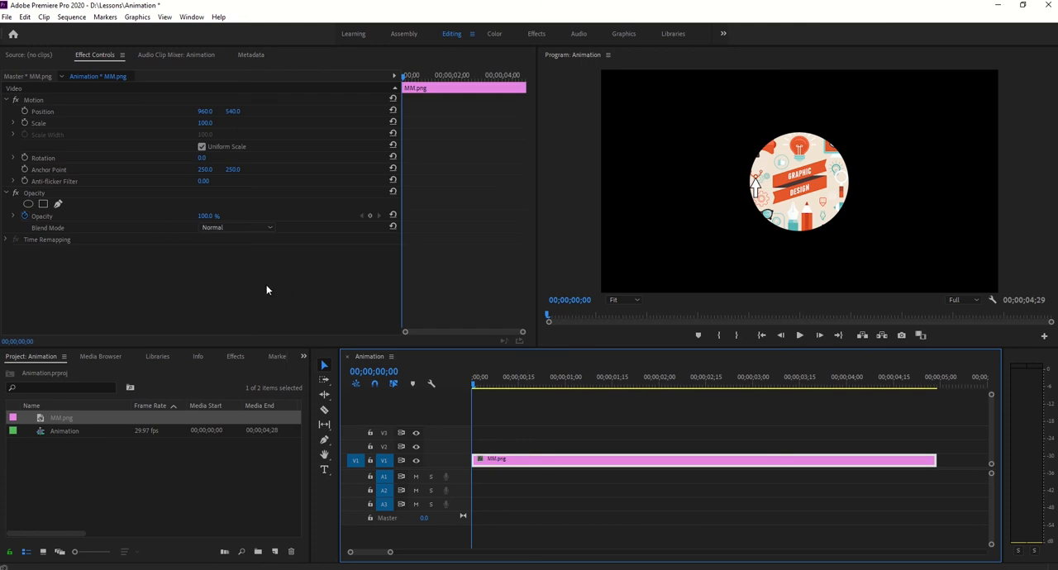
pyautogui.click(7, 242)
pyautogui.click(7, 242)
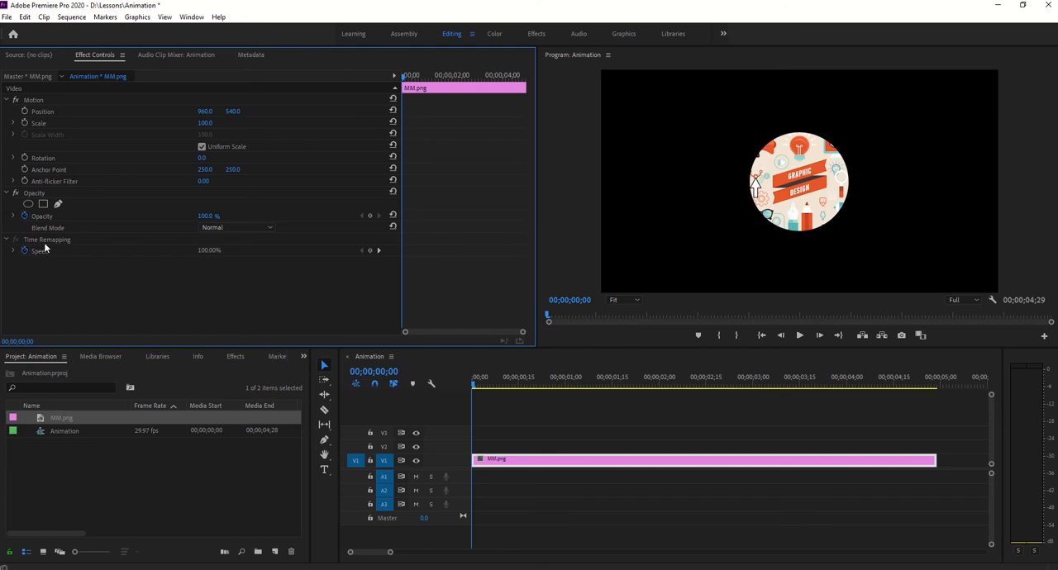
pyautogui.click(9, 240)
# - Set the clip's Scale to 45 and place it near the frame's upper-left corner at Position 160, 160
pyautogui.moveTo(209, 125); pyautogui.dragTo(230, 128)
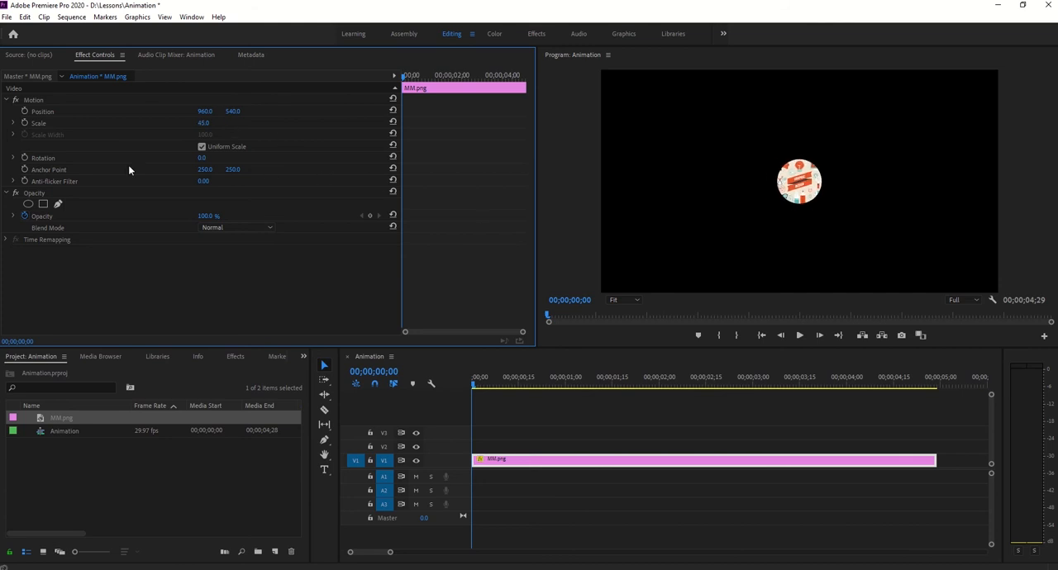
pyautogui.click(33, 100)
pyautogui.moveTo(806, 198); pyautogui.dragTo(633, 108)
pyautogui.click(233, 111)
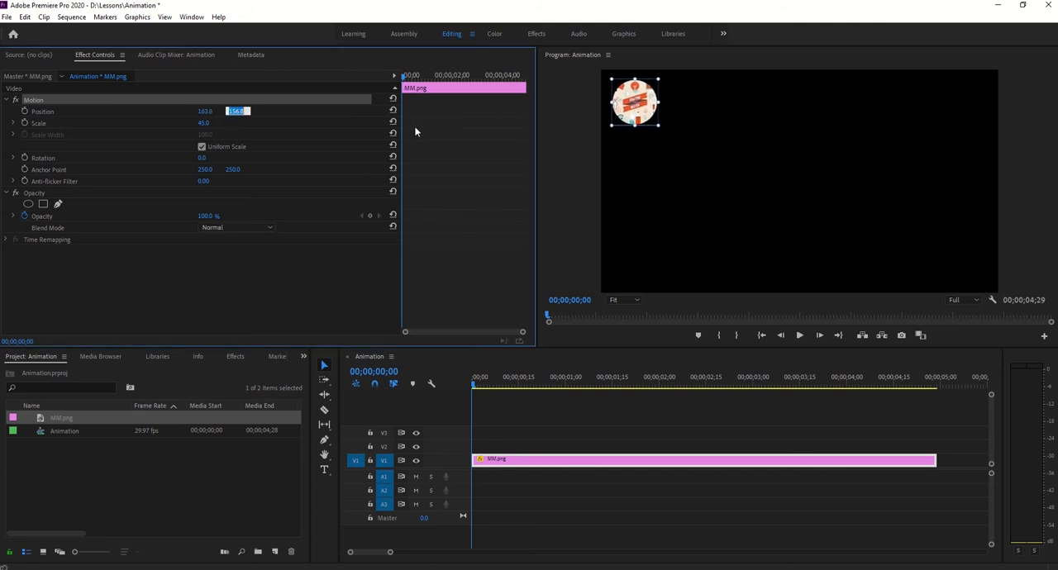
pyautogui.write('160')
pyautogui.press('Return')
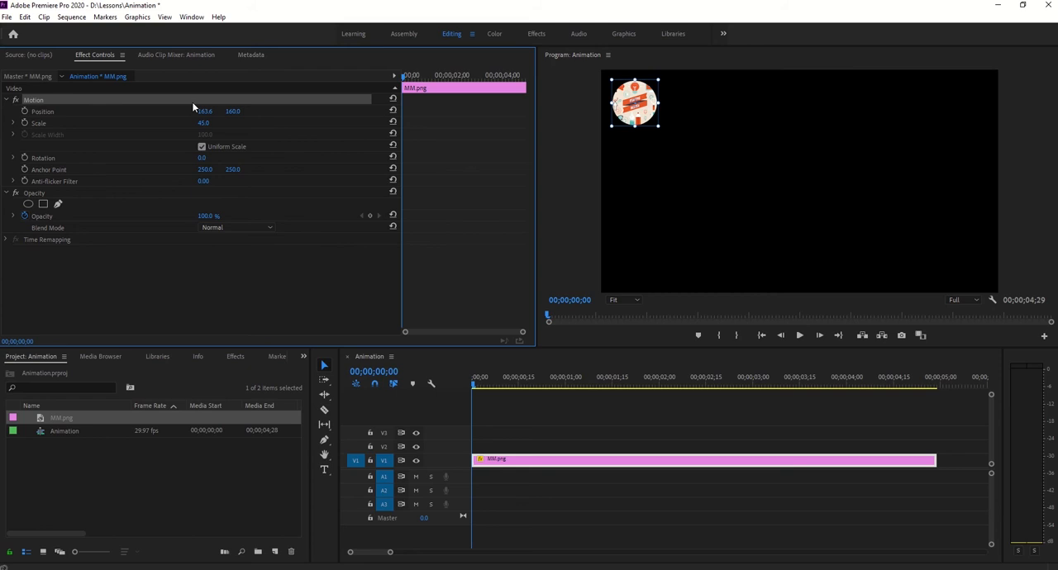
pyautogui.click(205, 110)
pyautogui.write('160')
pyautogui.press('Return')
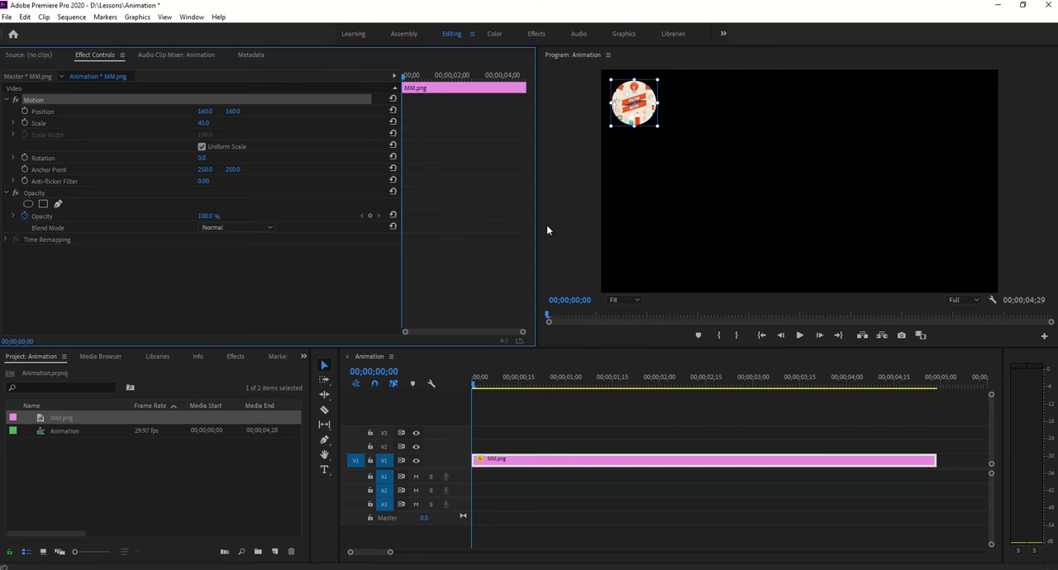
pyautogui.click(25, 111)
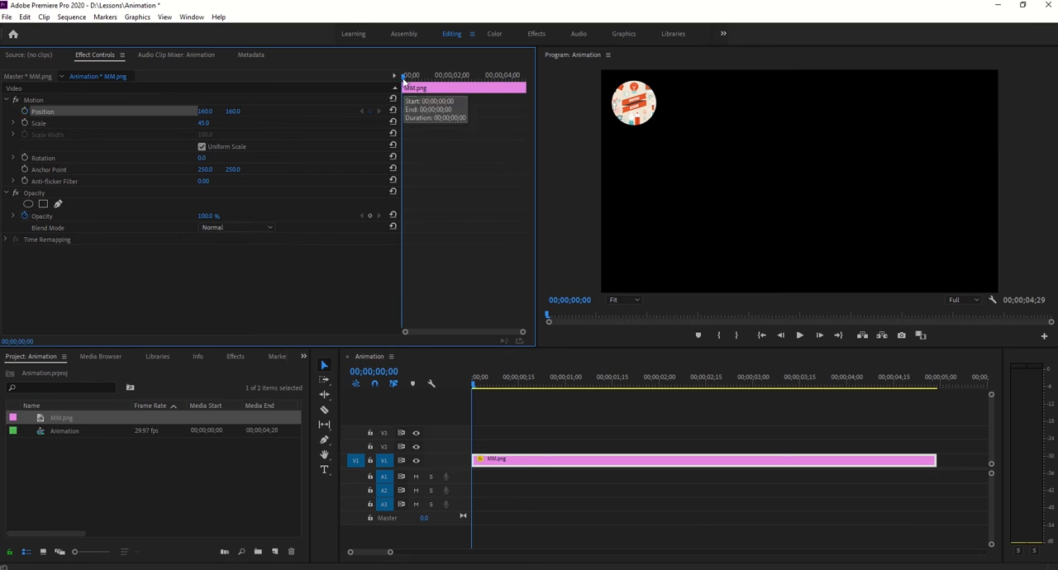
pyautogui.moveTo(404, 78); pyautogui.dragTo(436, 80)
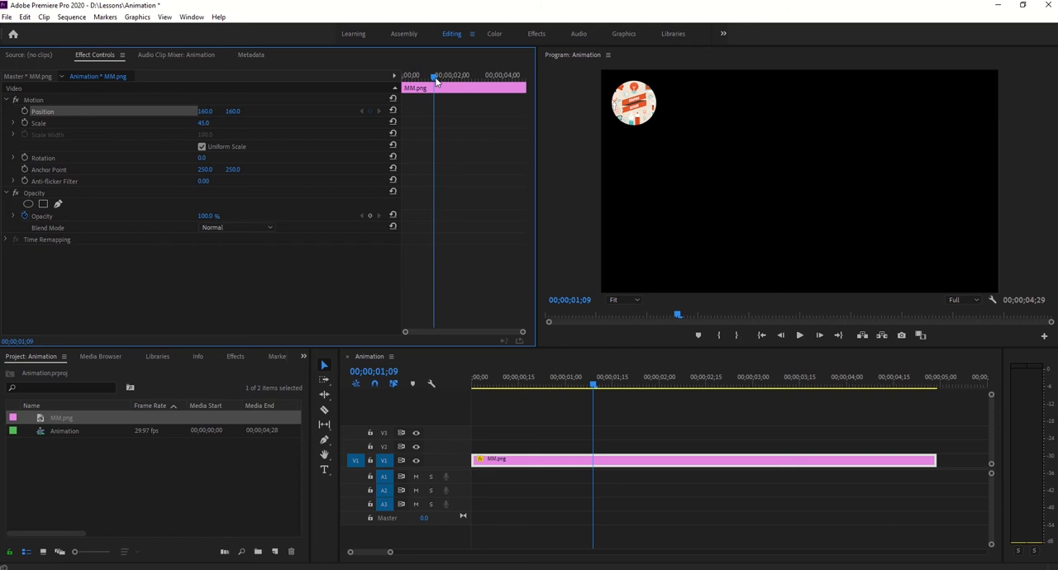
pyautogui.click(25, 112)
pyautogui.moveTo(436, 78); pyautogui.dragTo(375, 78)
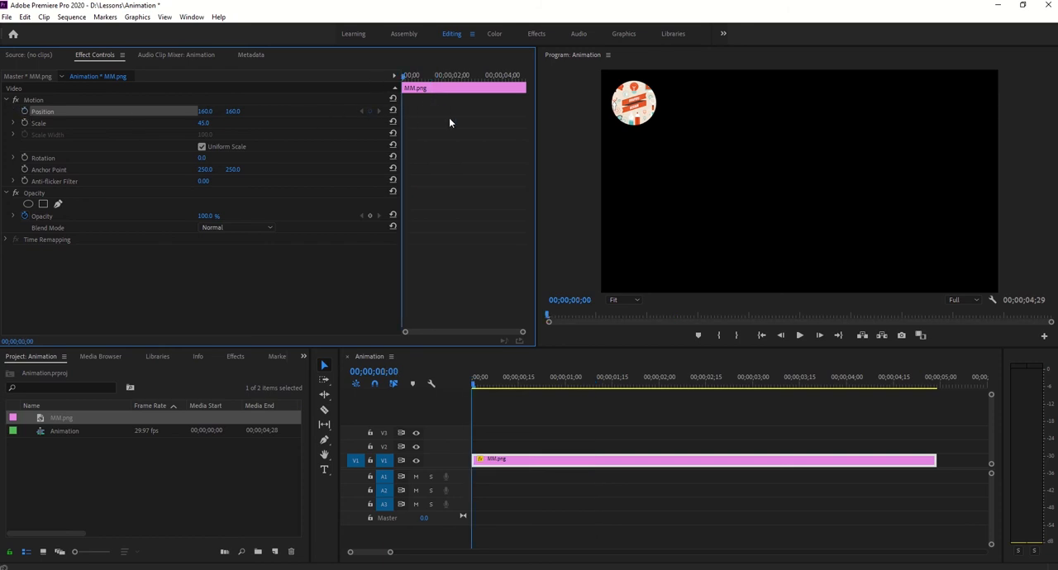
# - Turn on Position animation at the sequence start and, at 00;00;01;00, set the horizontal Position to 1600
pyautogui.click(25, 111)
pyautogui.click(571, 303)
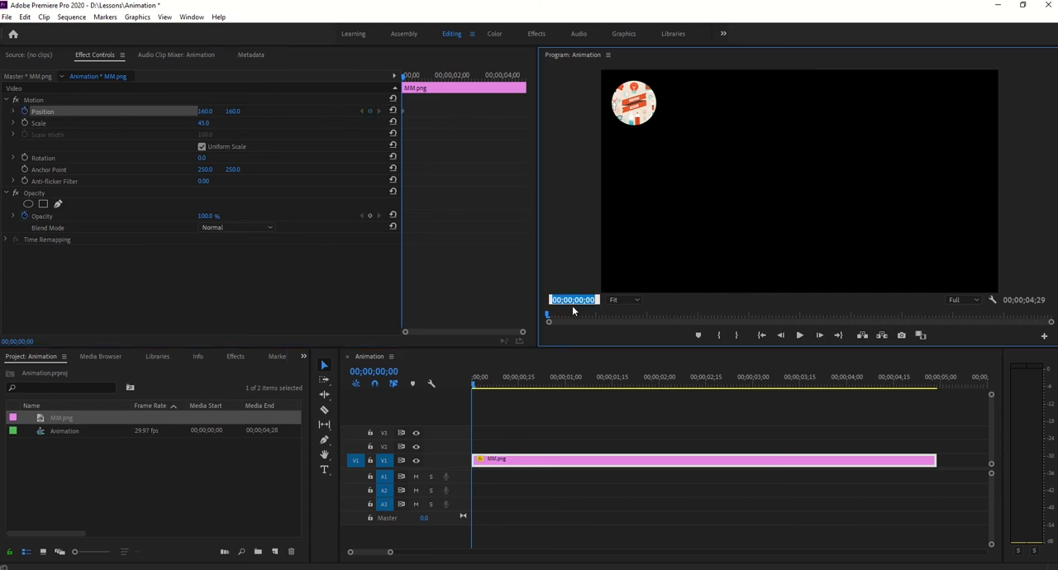
pyautogui.write('100')
pyautogui.press('Return')
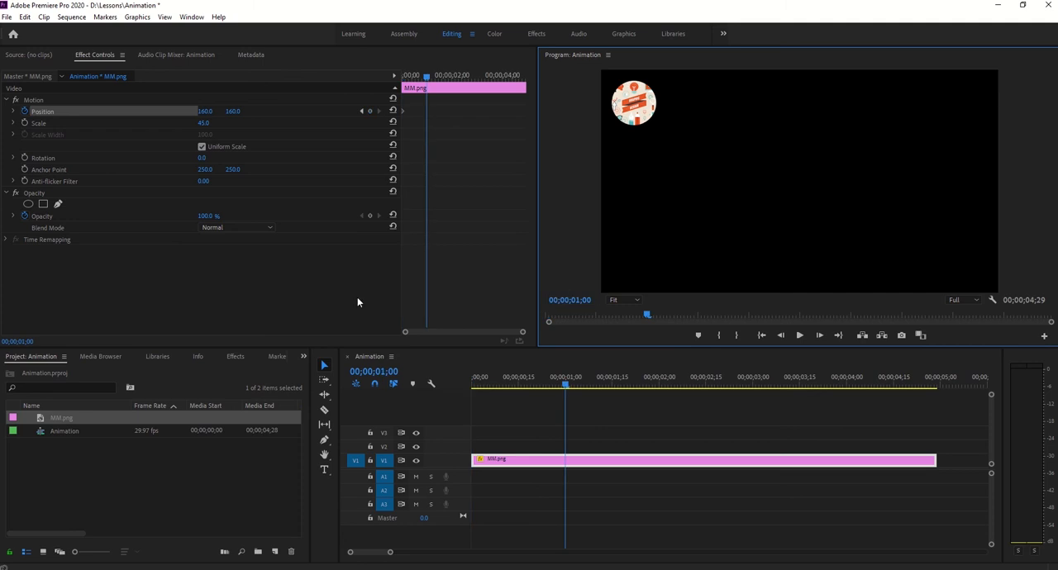
pyautogui.click(205, 111)
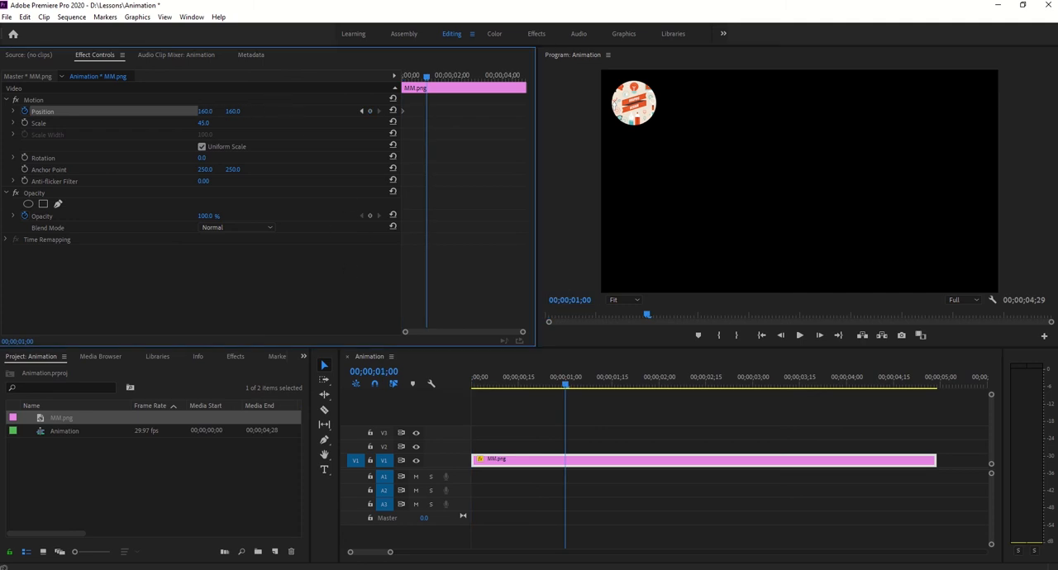
pyautogui.write('646')
pyautogui.press('Return')
pyautogui.moveTo(204, 111); pyautogui.dragTo(636, 112)
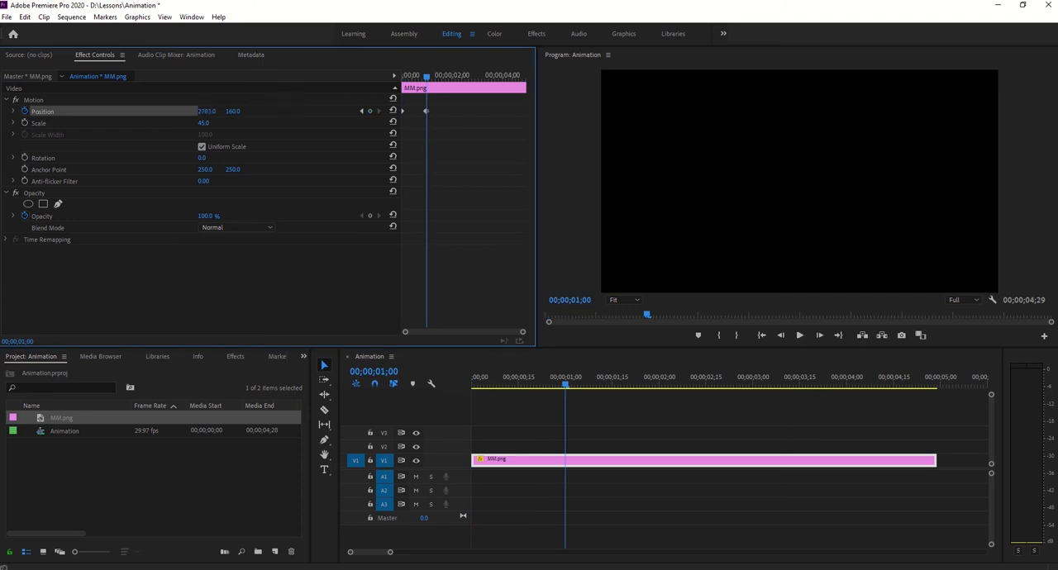
pyautogui.moveTo(207, 111); pyautogui.dragTo(208, 116)
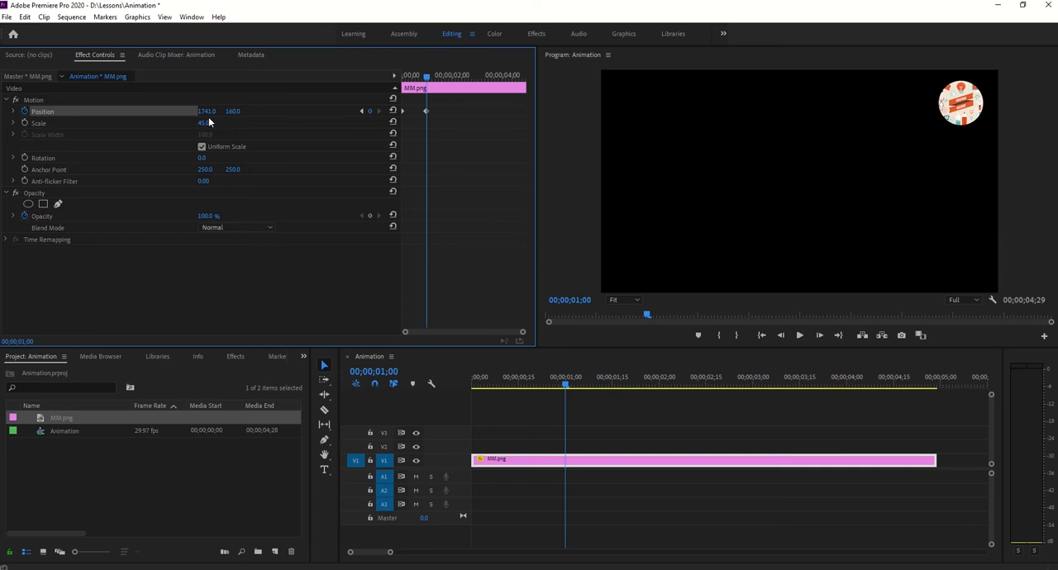
pyautogui.click(208, 115)
pyautogui.write('1600')
pyautogui.press('Return')
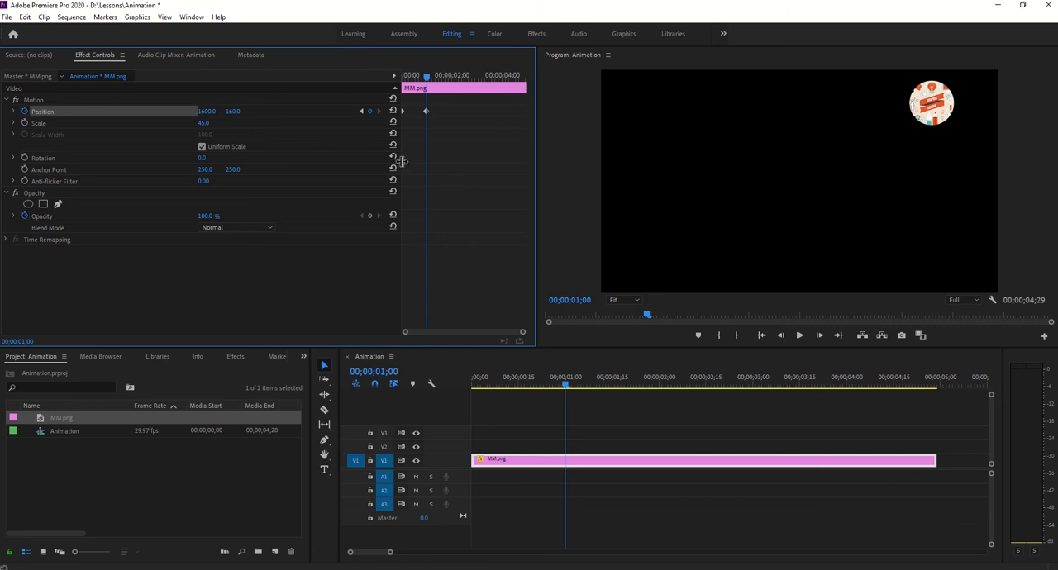
# - Move the playhead to 00;00;02;00 and keyframe the clip's vertical Position at 860
pyautogui.click(575, 303)
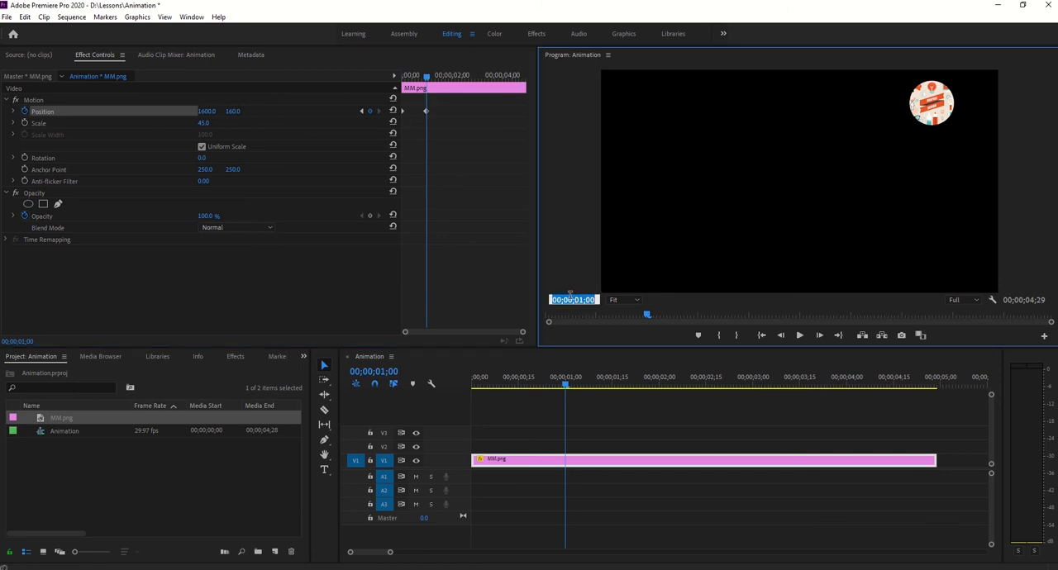
pyautogui.write('200')
pyautogui.press('Return')
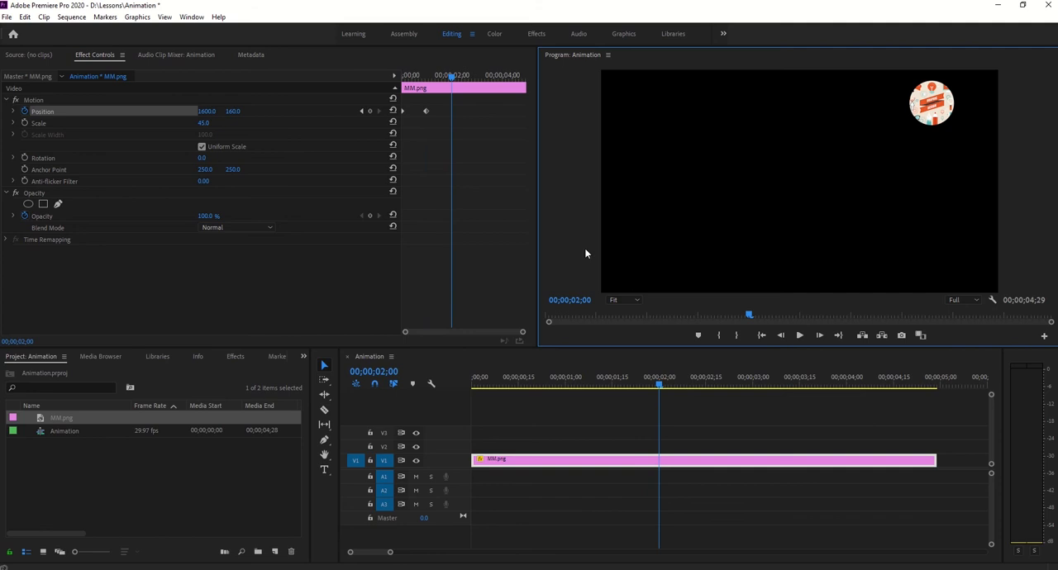
pyautogui.moveTo(233, 111); pyautogui.dragTo(438, 111)
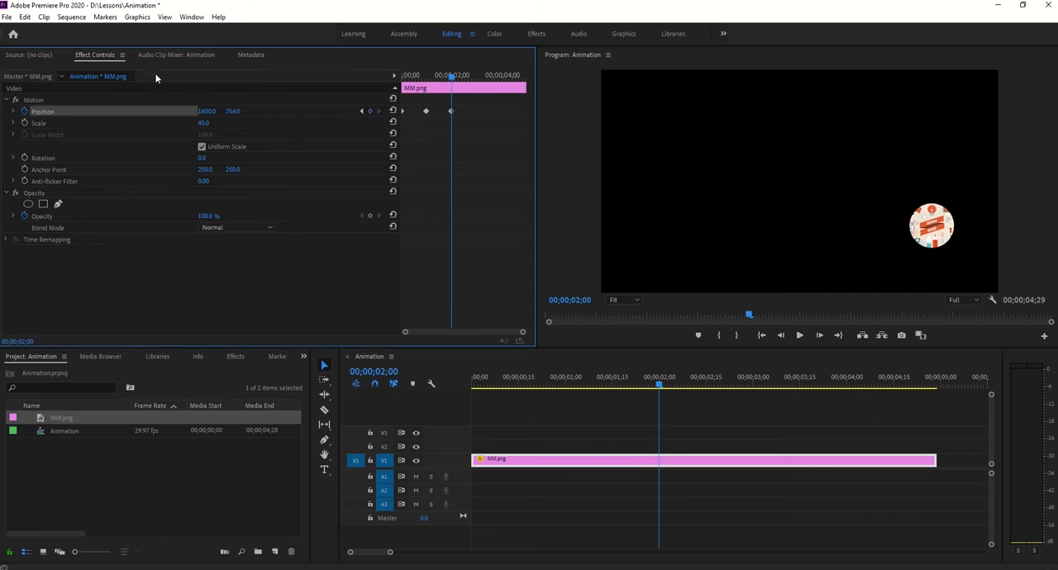
pyautogui.click(232, 111)
pyautogui.write('860')
pyautogui.press('Return')
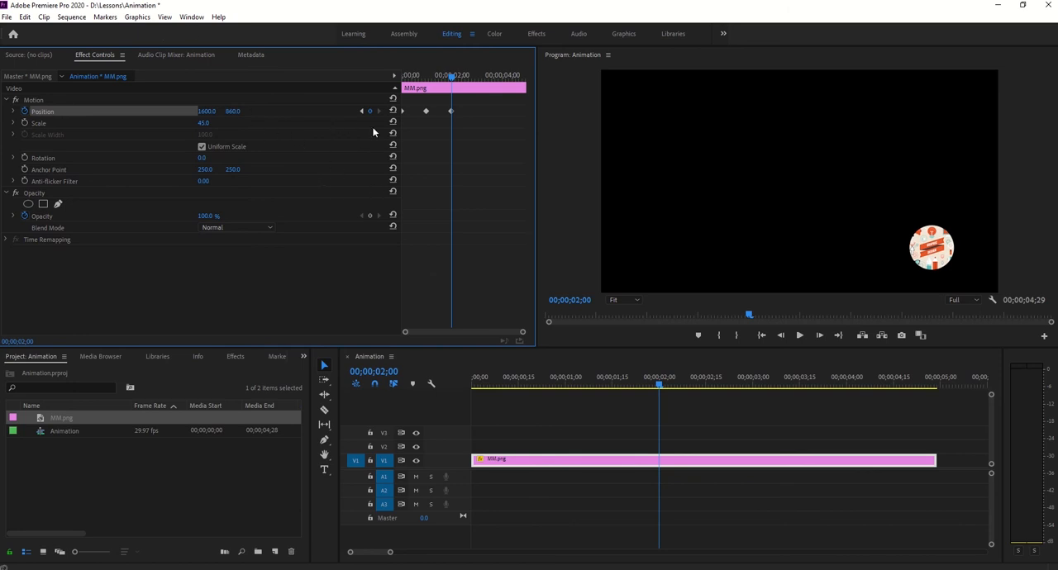
# - Move the playhead to 00;00;03;00 and keyframe the clip's horizontal Position at 160
pyautogui.click(568, 300)
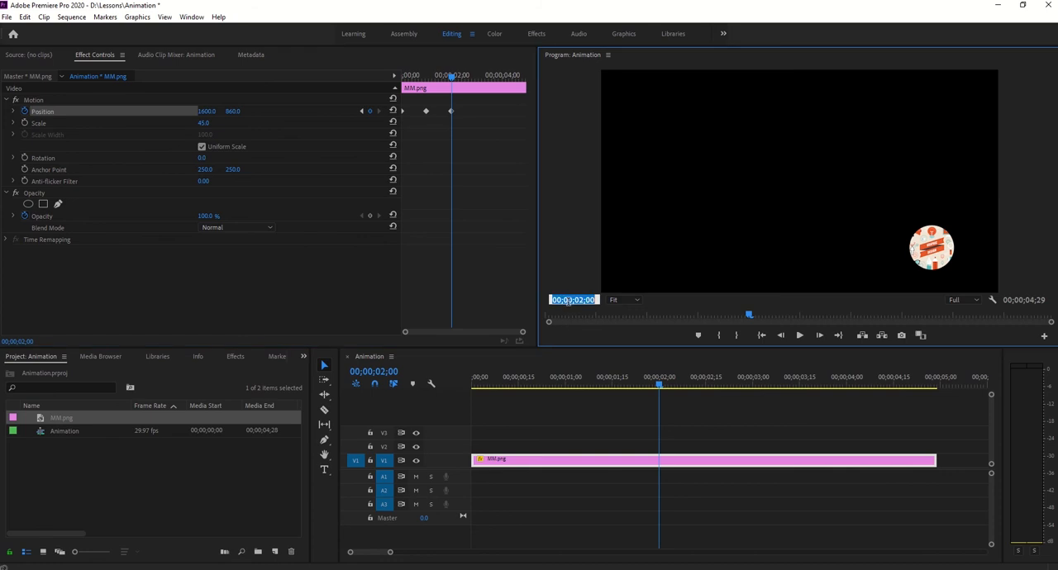
pyautogui.write('300')
pyautogui.press('Return')
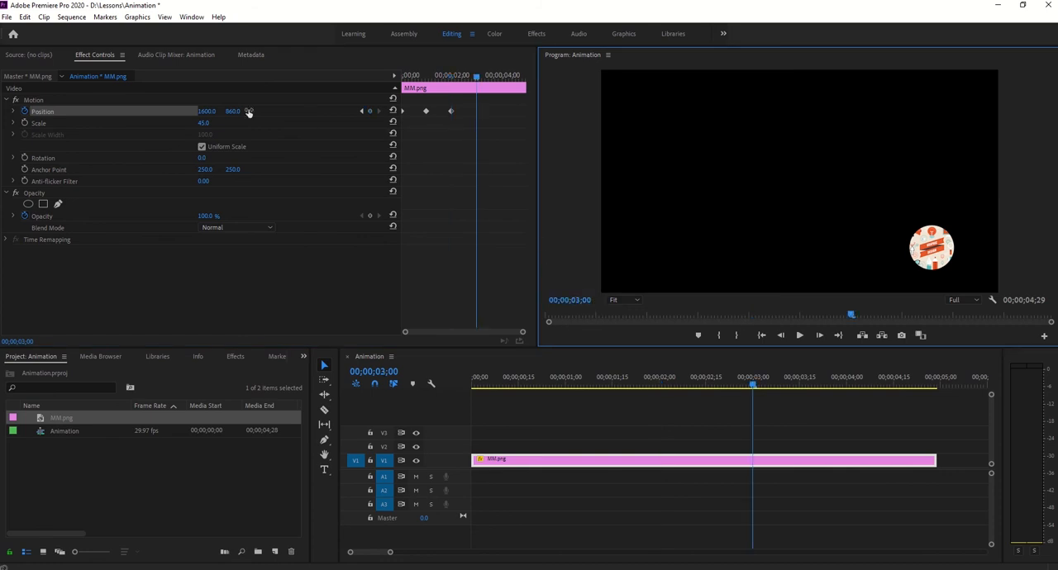
pyautogui.click(209, 110)
pyautogui.write('160')
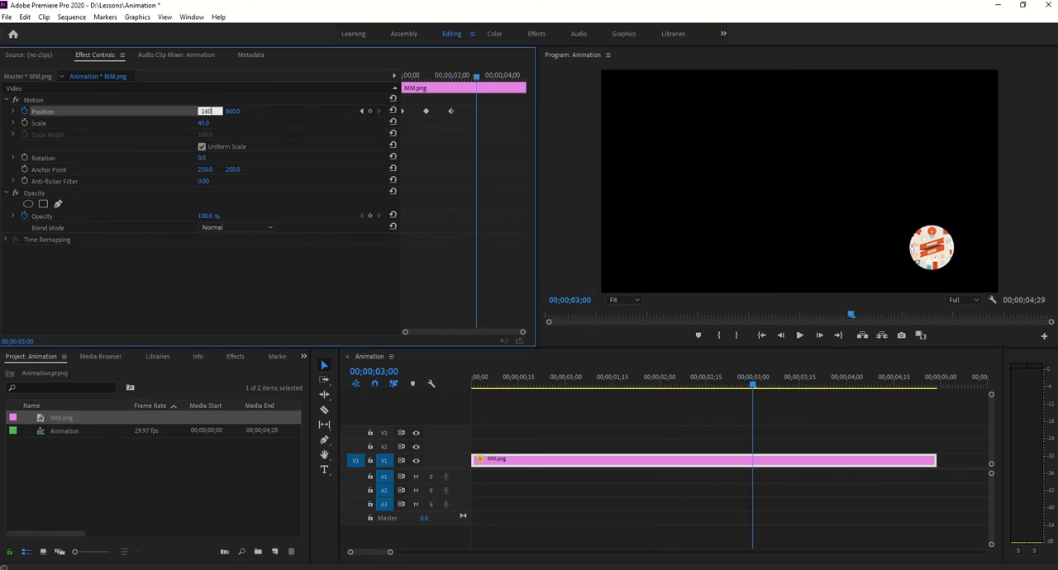
pyautogui.press('Return')
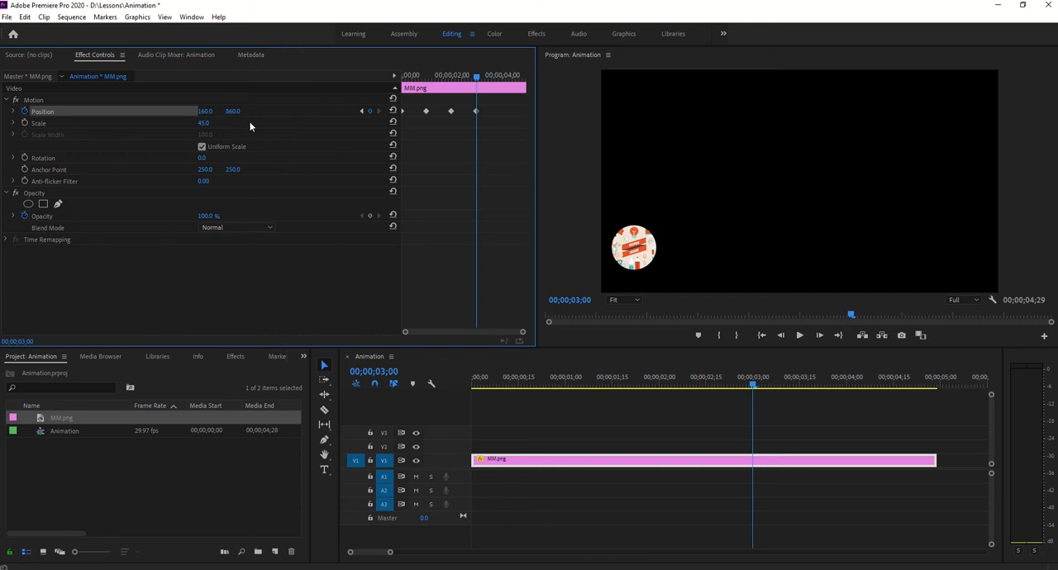
# - Try a Position keyframe at 00;00;04;00 with a vertical value of 60, and undo it
pyautogui.click(572, 300)
pyautogui.write('4000')
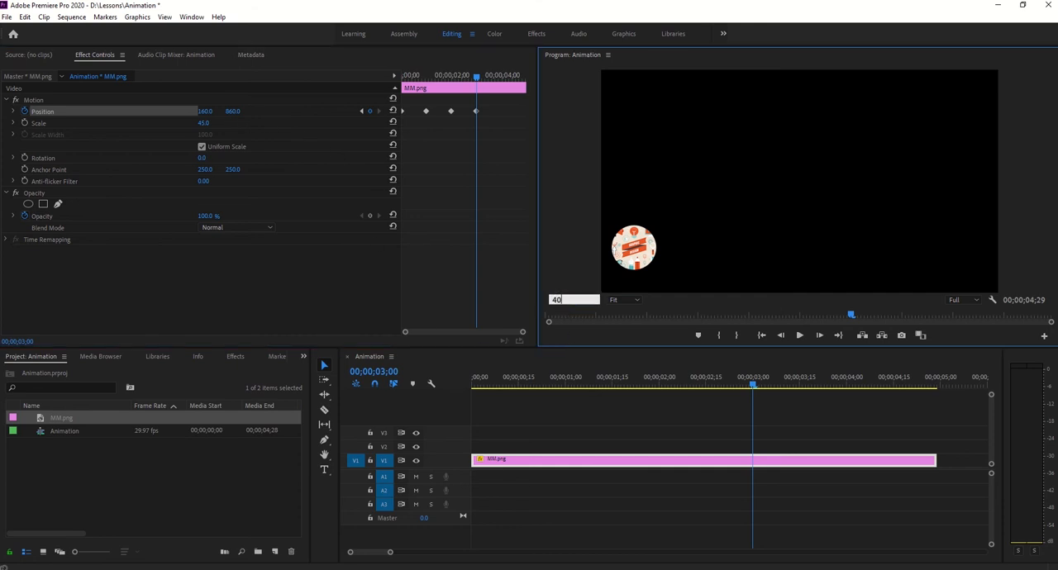
pyautogui.press('Return')
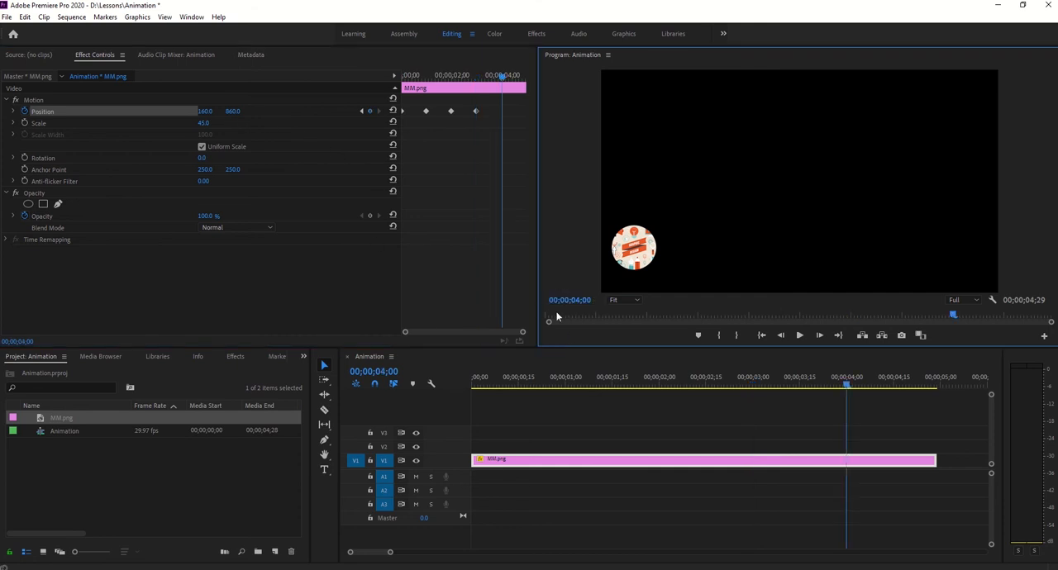
pyautogui.click(227, 112)
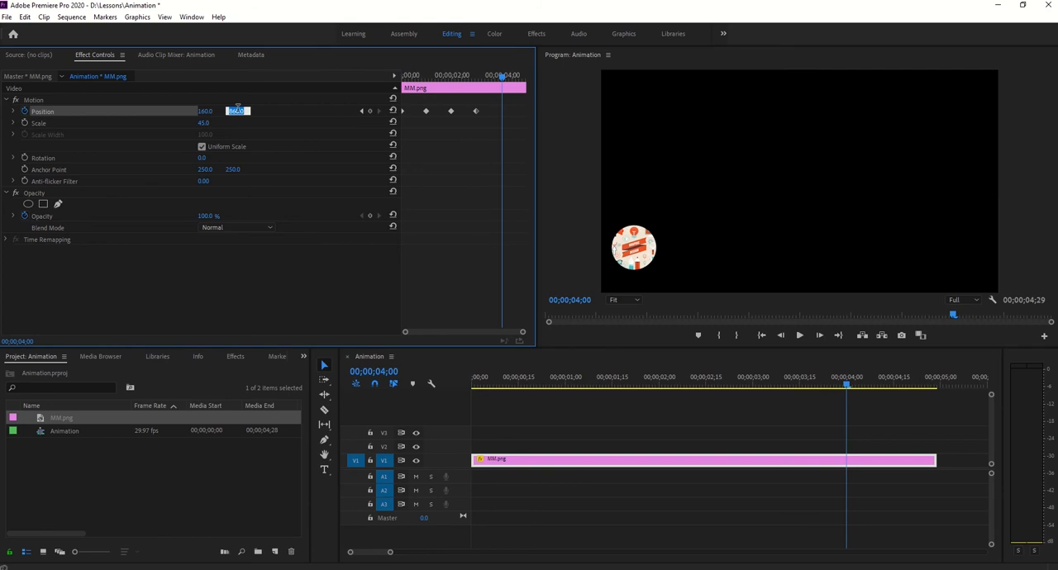
pyautogui.write('60')
pyautogui.press('Return')
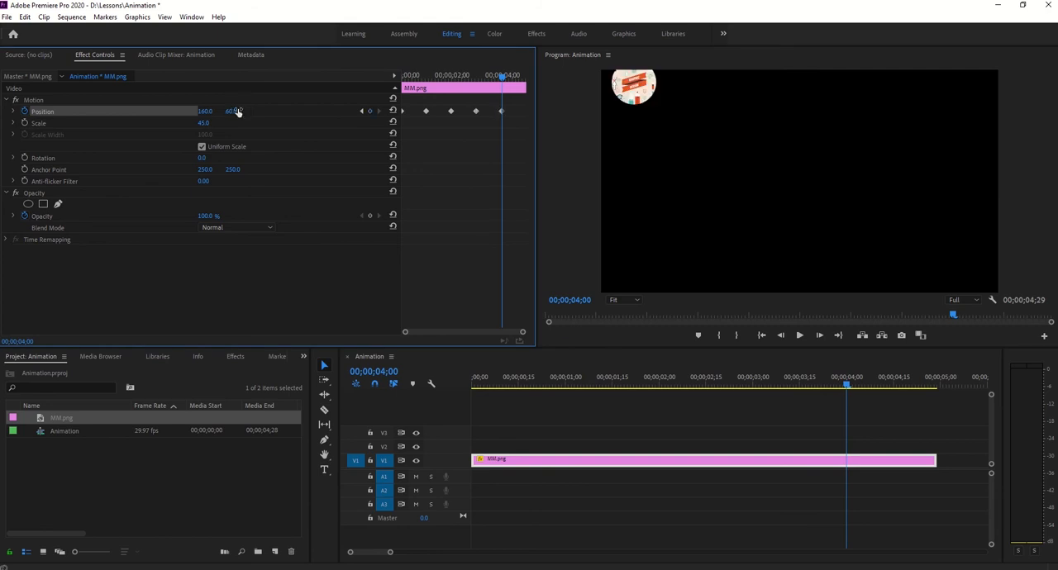
pyautogui.click(231, 113)
pyautogui.write('860')
pyautogui.press('Return')
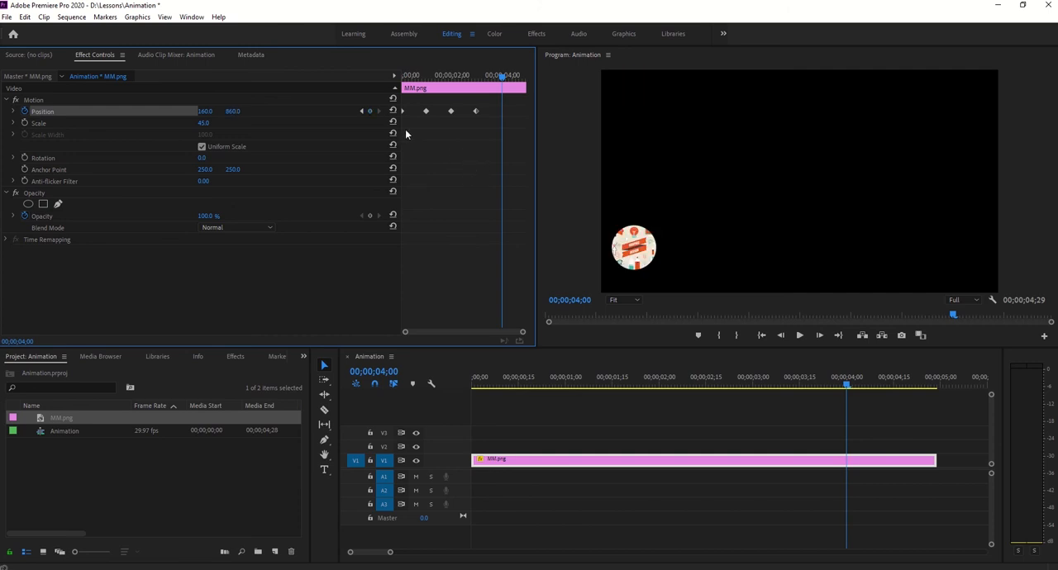
# - Jump through the Position keyframes from the sequence start to 00;00;03;00 to review their values
pyautogui.click(361, 111)
pyautogui.click(361, 111)
pyautogui.click(361, 111)
pyautogui.click(362, 112)
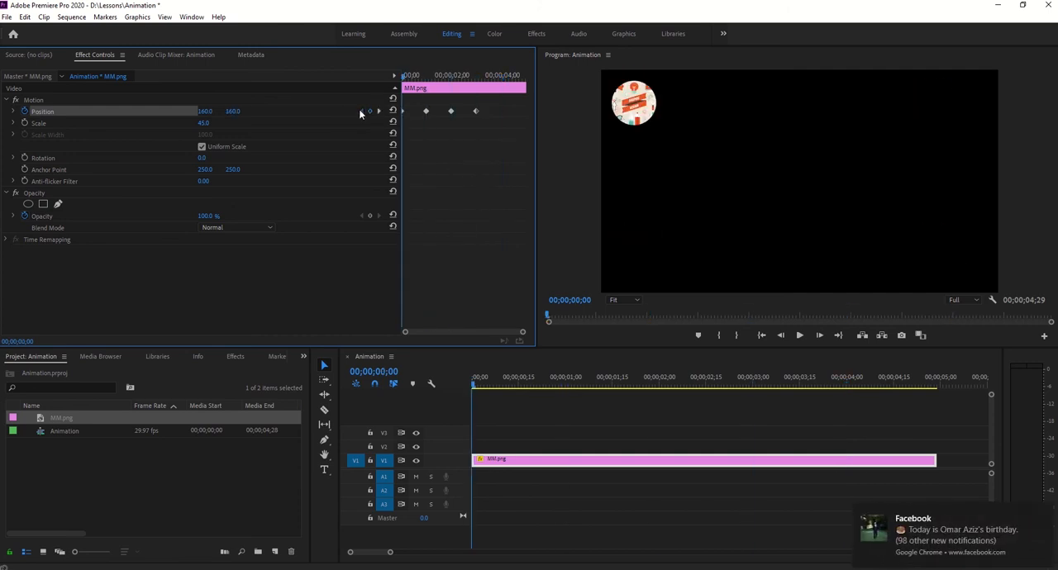
pyautogui.click(378, 111)
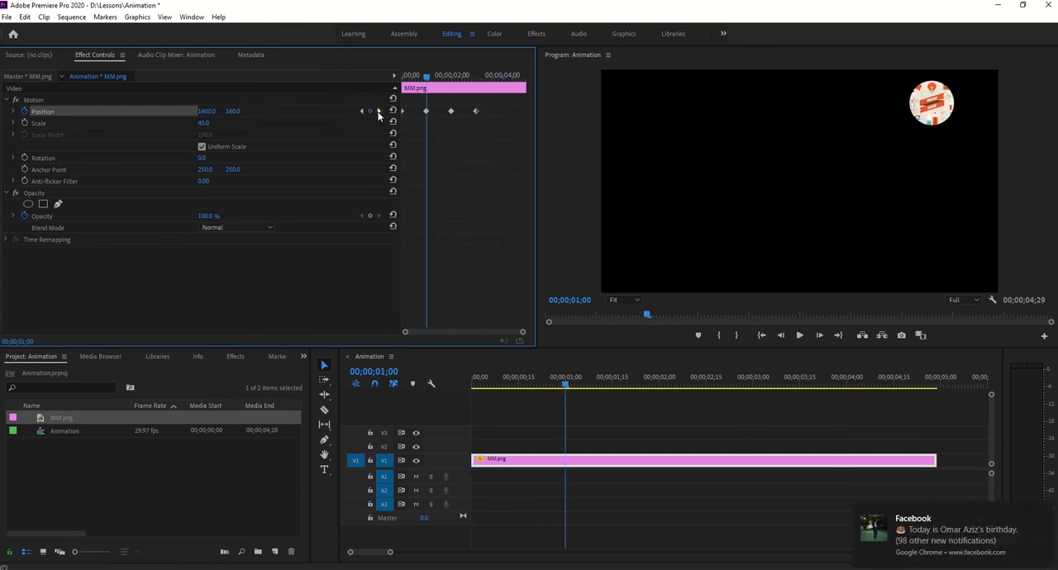
pyautogui.click(378, 112)
pyautogui.click(378, 111)
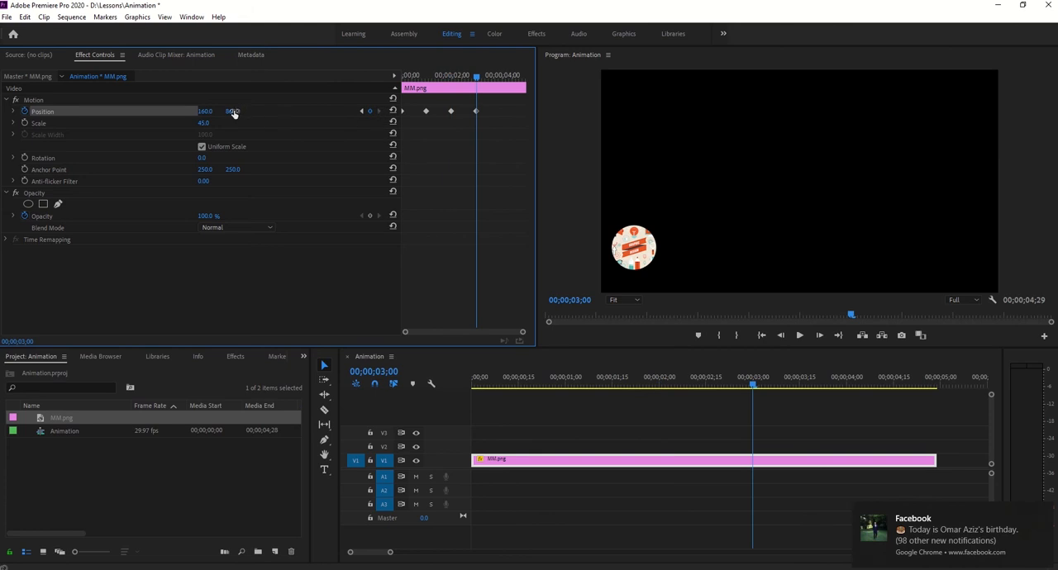
# - At 00;00;04;00, keyframe the clip's vertical Position at 160 and return the playhead to the sequence start
pyautogui.click(578, 300)
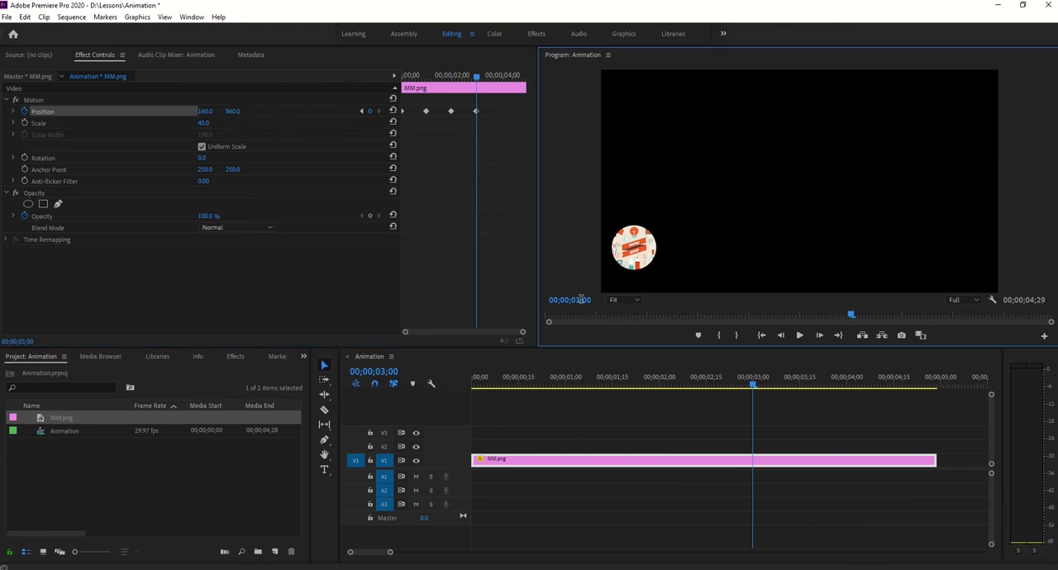
pyautogui.write('400')
pyautogui.press('Return')
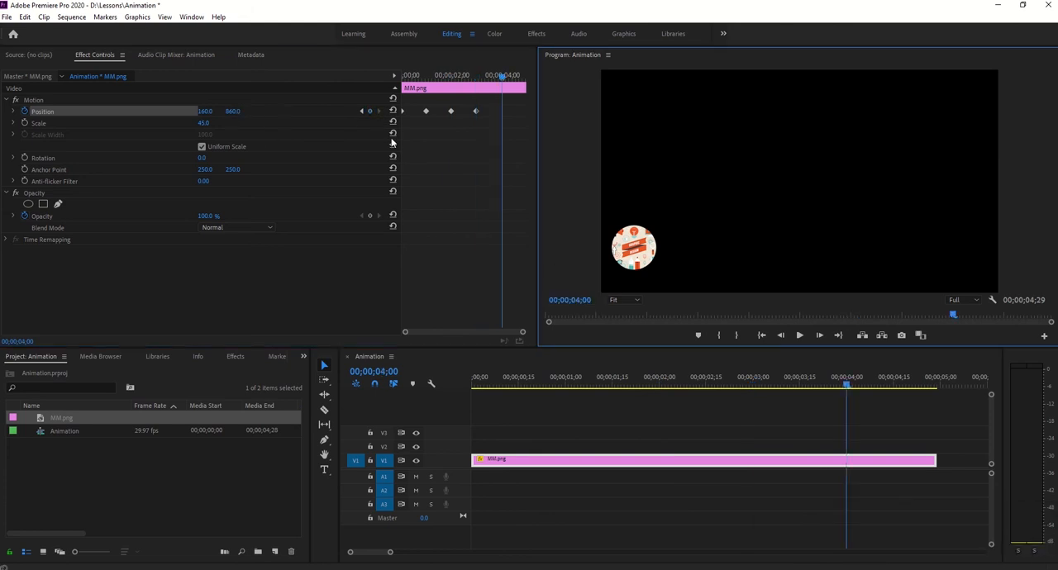
pyautogui.click(233, 111)
pyautogui.write('16')
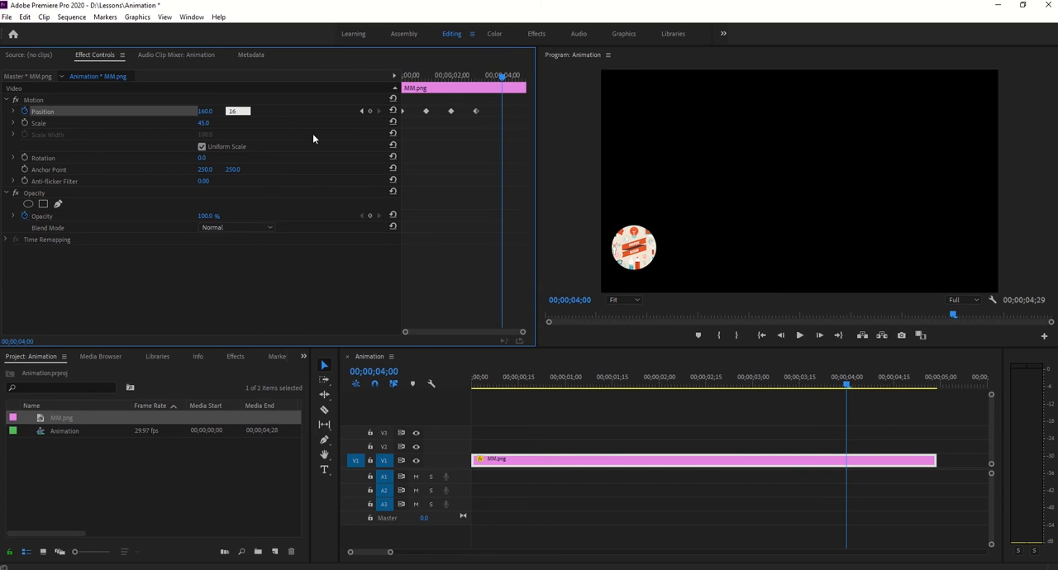
pyautogui.write('0')
pyautogui.press('Return')
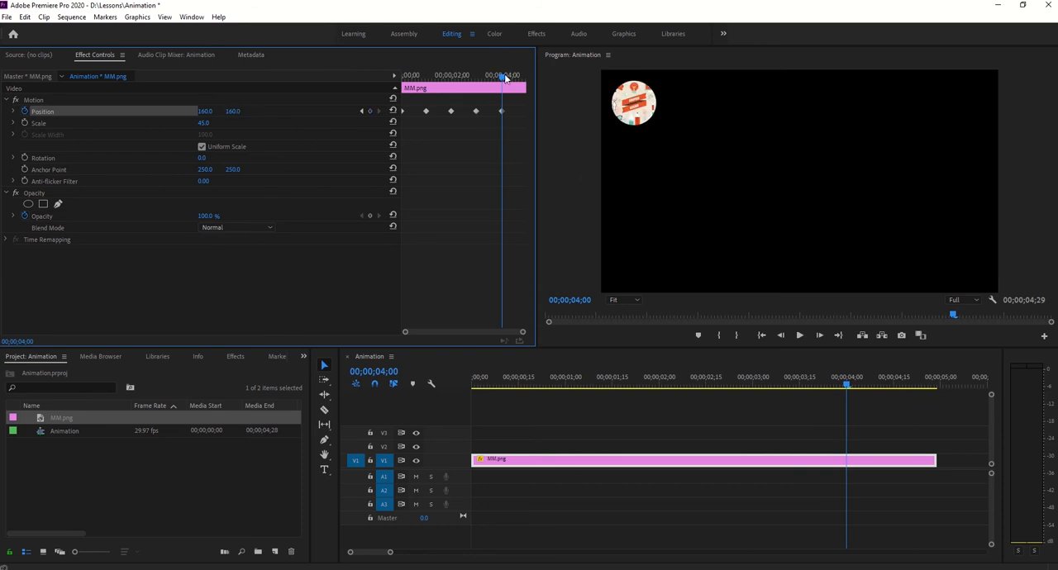
pyautogui.moveTo(503, 76); pyautogui.dragTo(402, 79)
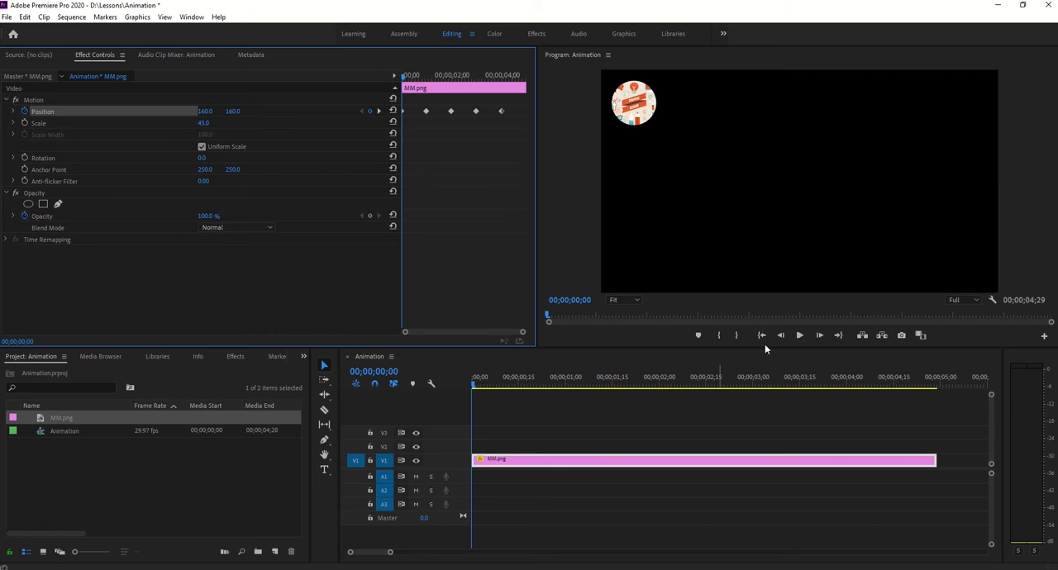
# - Play the Position animation from the sequence start and show the clip's motion path at 00;00;01;05
pyautogui.click(799, 336)
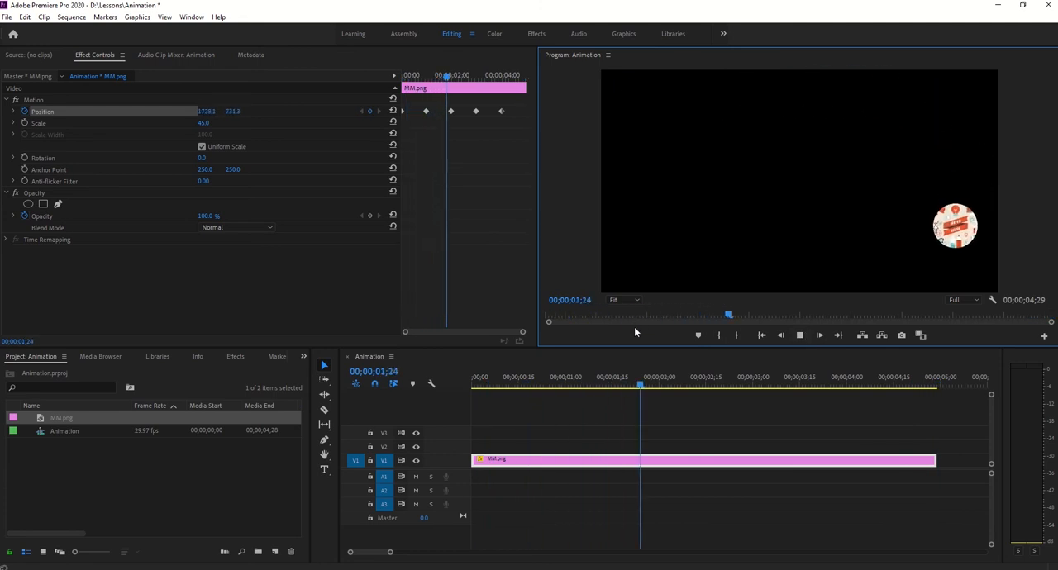
pyautogui.moveTo(671, 385); pyautogui.dragTo(581, 377)
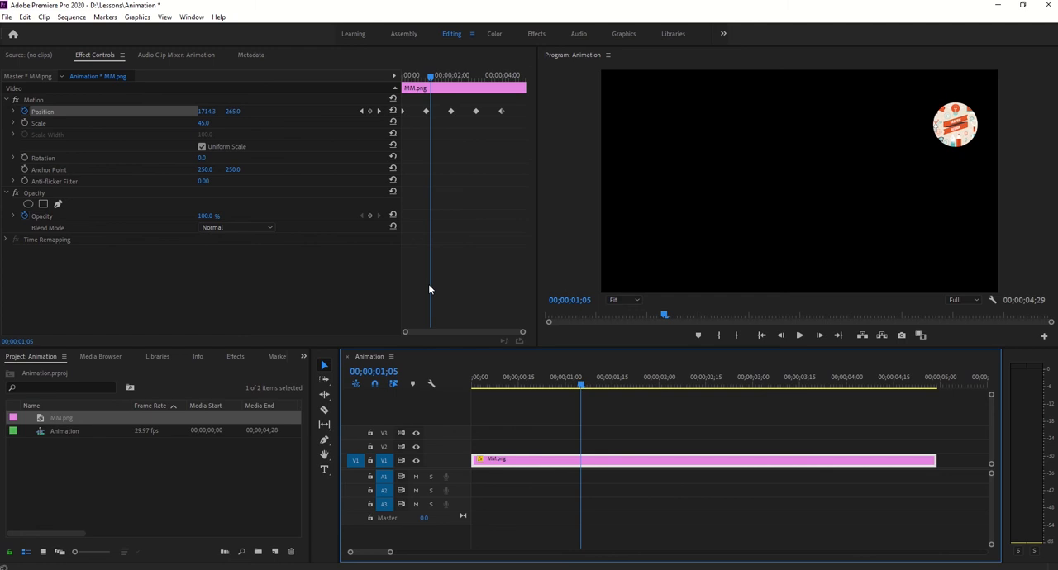
pyautogui.click(95, 100)
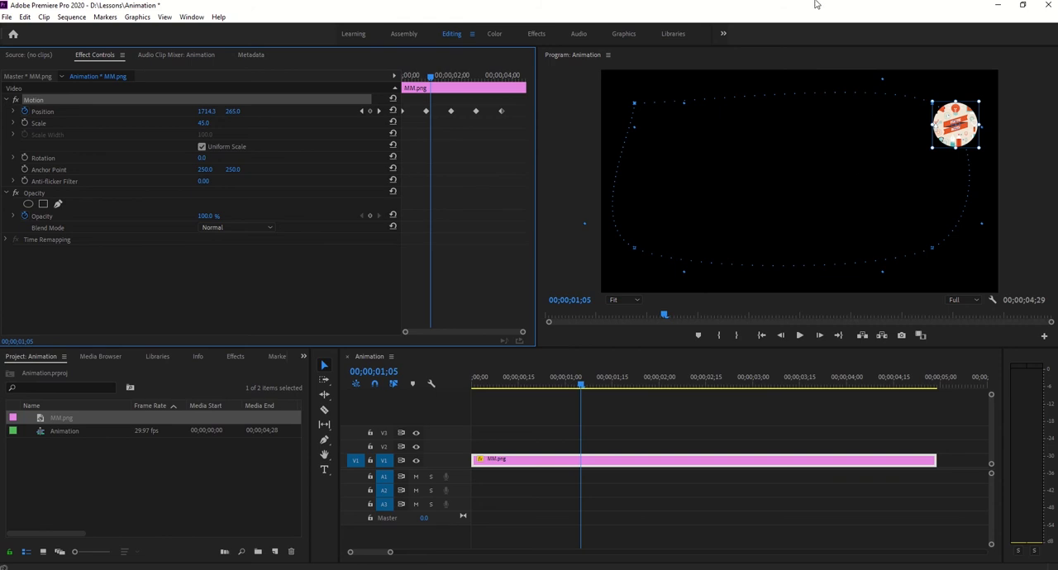
# - Set the spatial interpolation of all the clip's Position keyframes to Linear
pyautogui.moveTo(509, 103); pyautogui.dragTo(417, 139)
pyautogui.rightClick(427, 114)
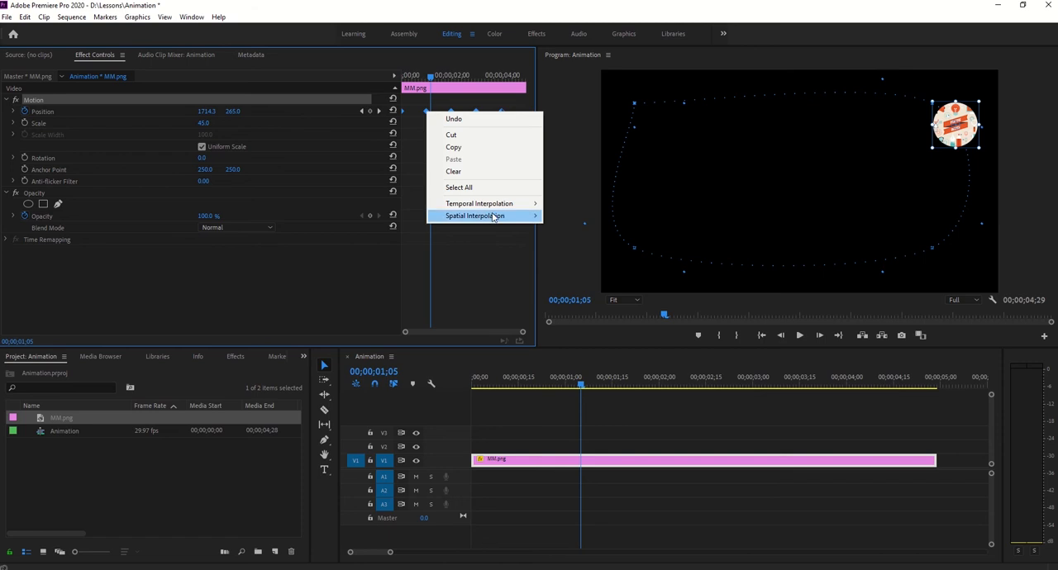
pyautogui.moveTo(496, 216)
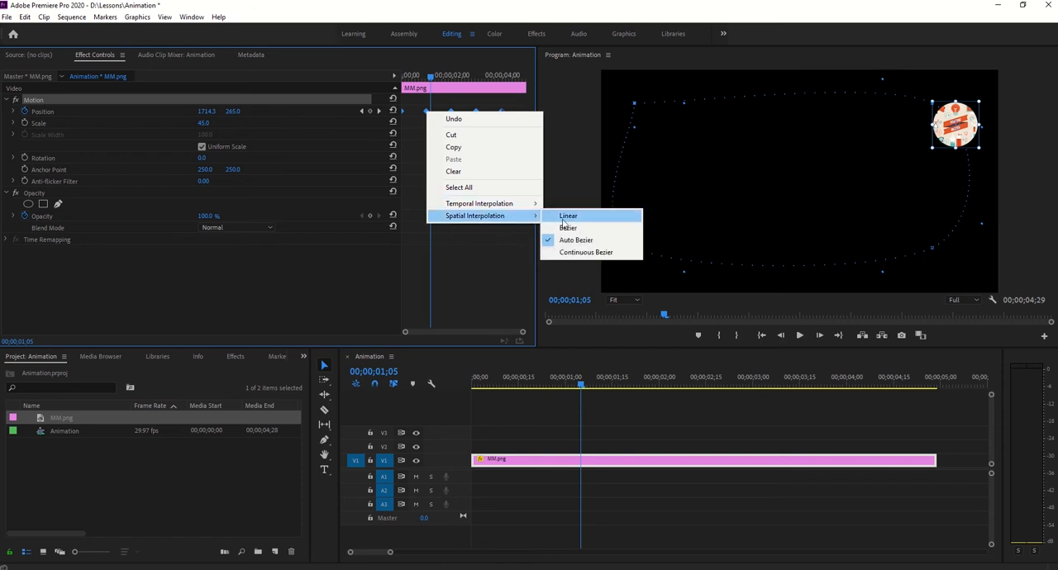
pyautogui.click(555, 216)
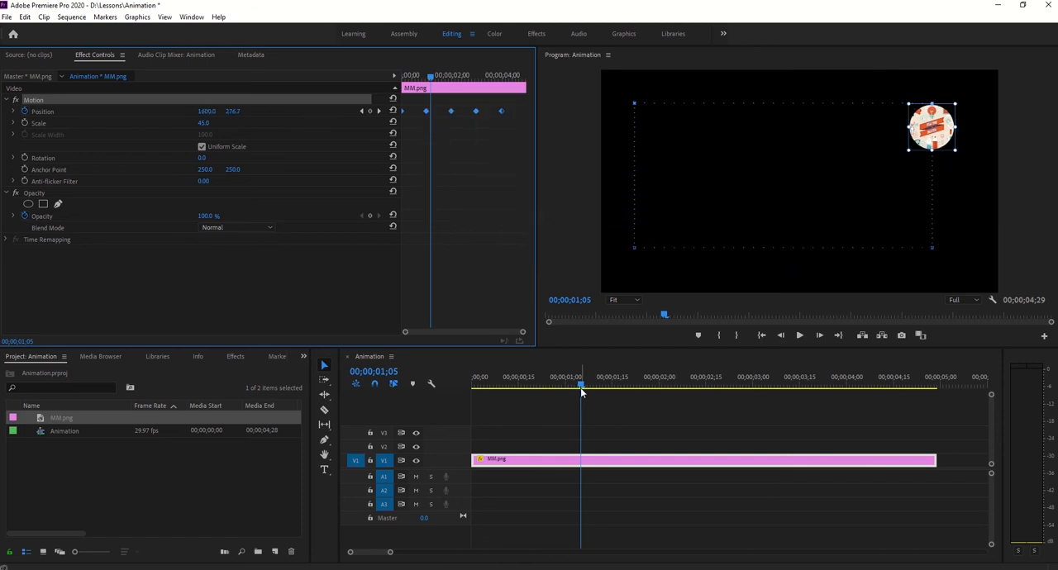
# - Play the animation from the sequence start to check the path, and move the playhead to 00;00;04;00
pyautogui.moveTo(581, 385); pyautogui.dragTo(475, 381)
pyautogui.press('space')
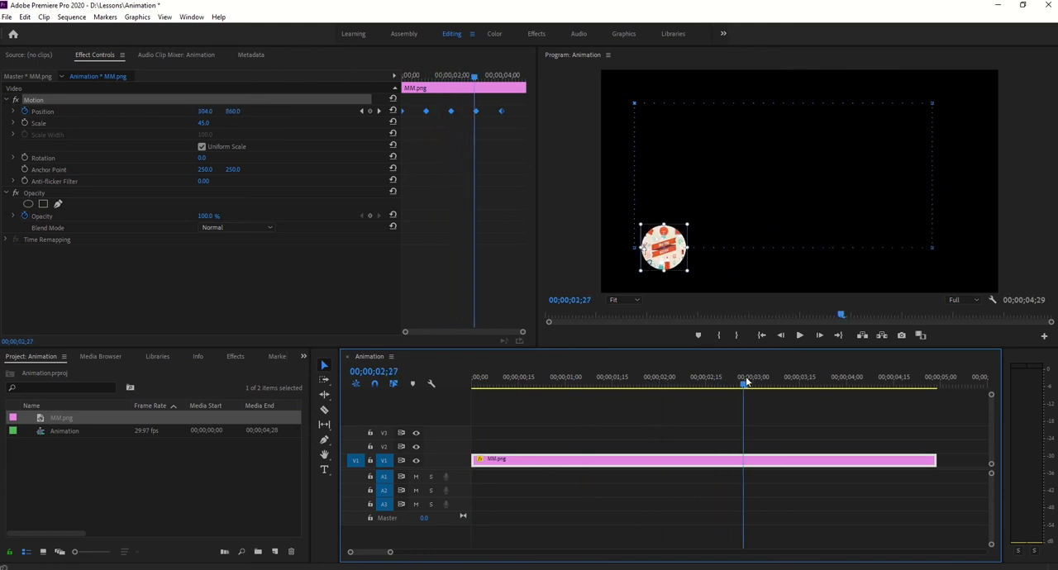
pyautogui.click(848, 387)
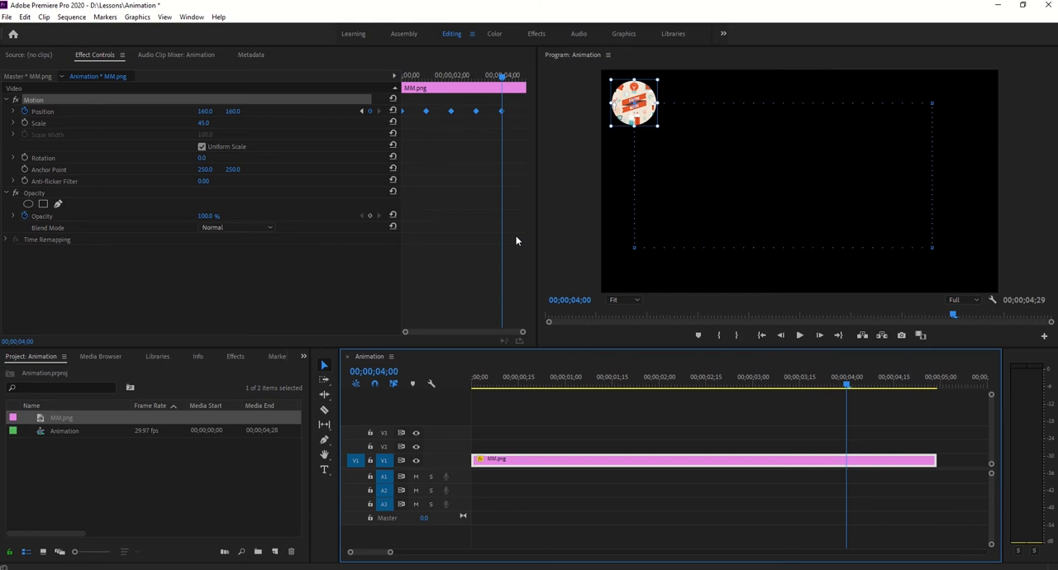
# - Replace the Position keyframe at 00;00;04;00 with a copy of the first Position keyframe at the sequence start
pyautogui.click(462, 166)
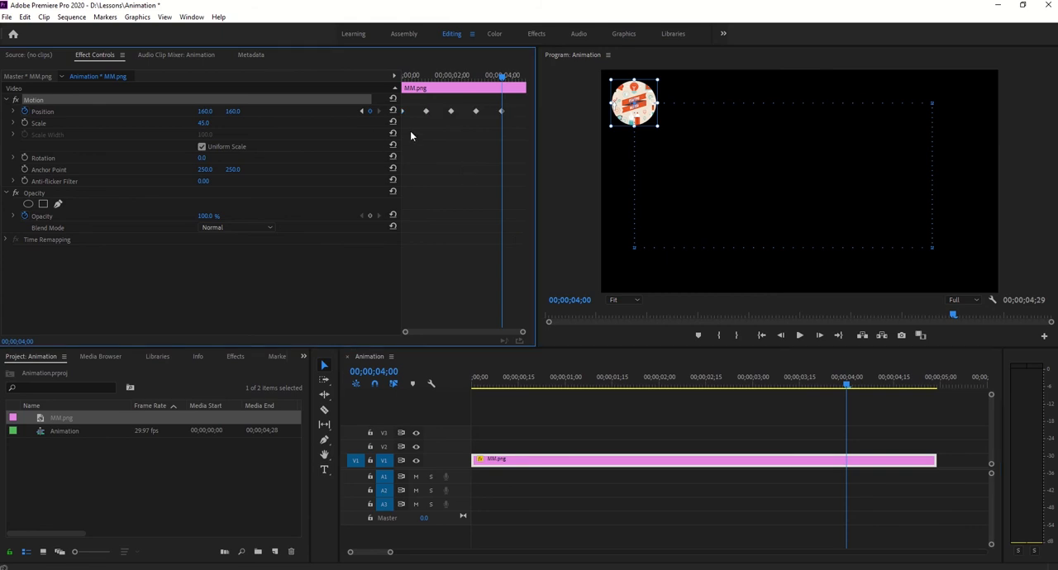
pyautogui.moveTo(505, 79); pyautogui.dragTo(403, 80)
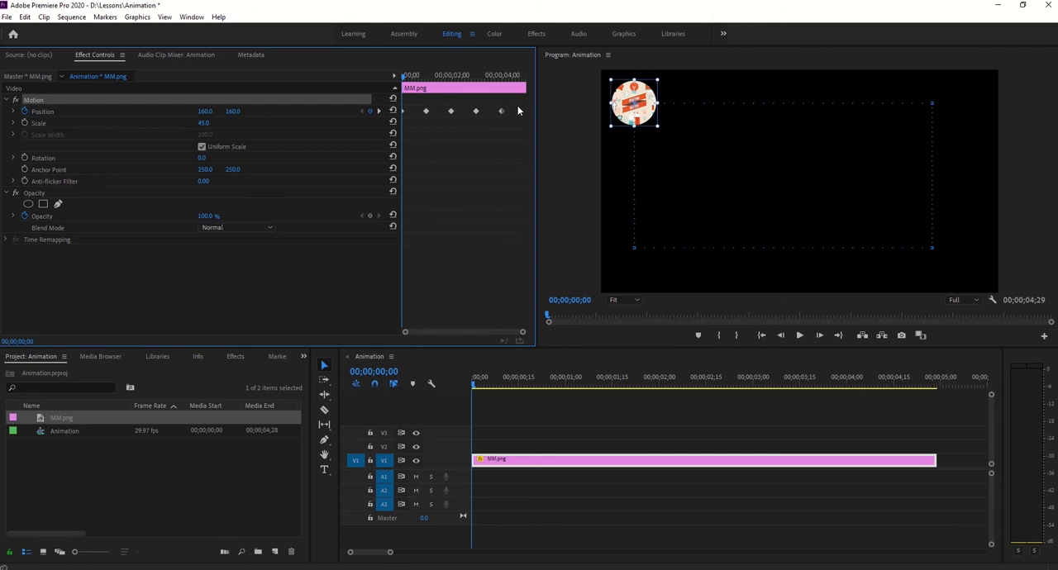
pyautogui.moveTo(513, 102); pyautogui.dragTo(489, 128)
pyautogui.click(576, 303)
pyautogui.write('400')
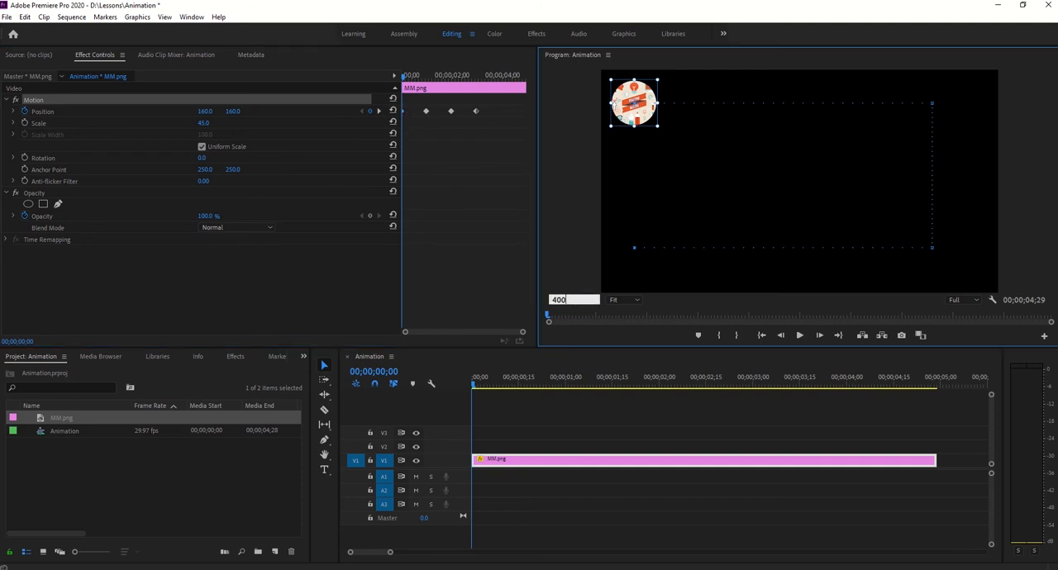
pyautogui.press('Return')
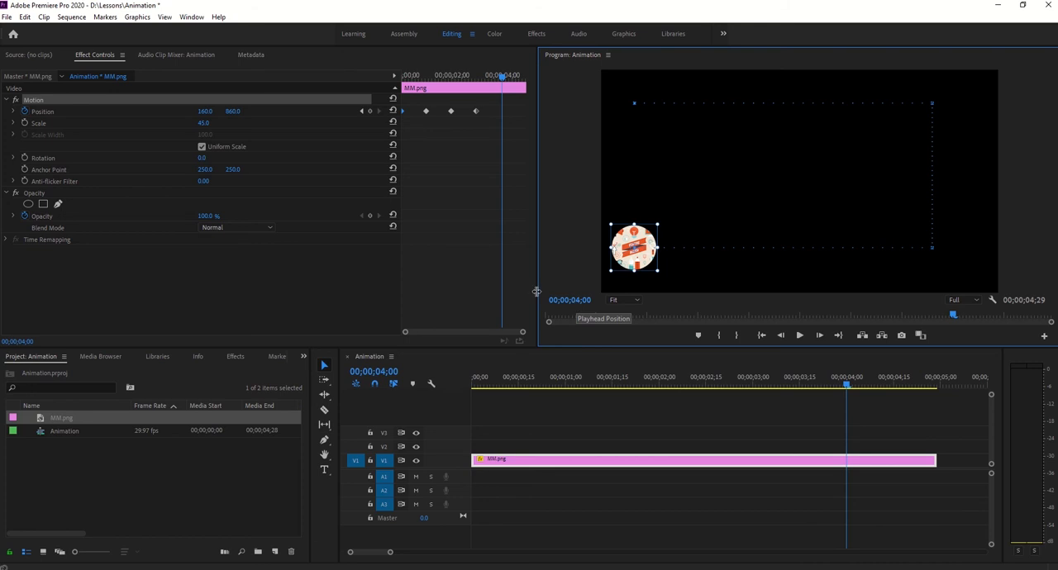
pyautogui.click(43, 113)
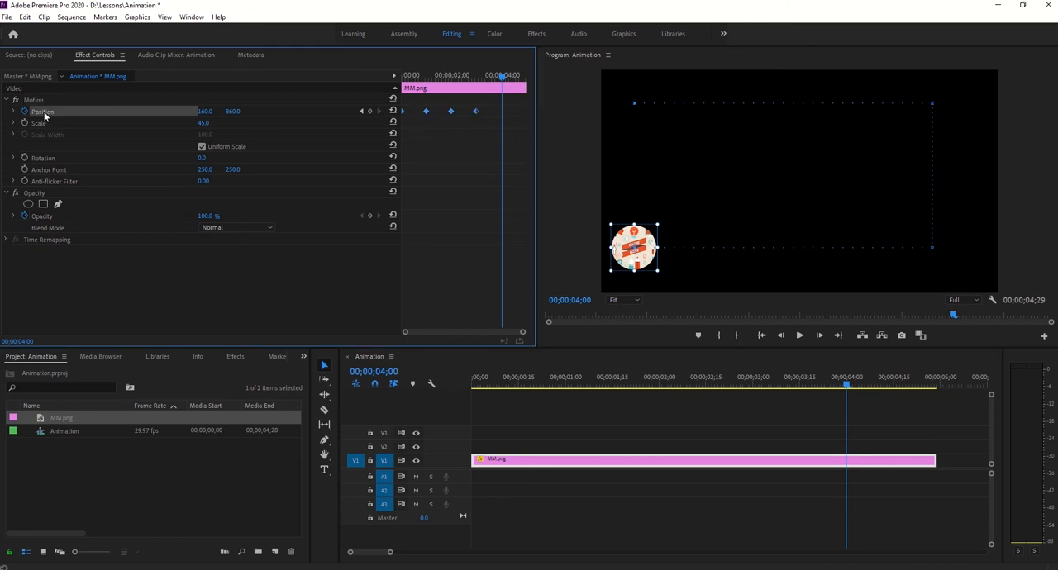
pyautogui.hotkey('ctrl', 'v')
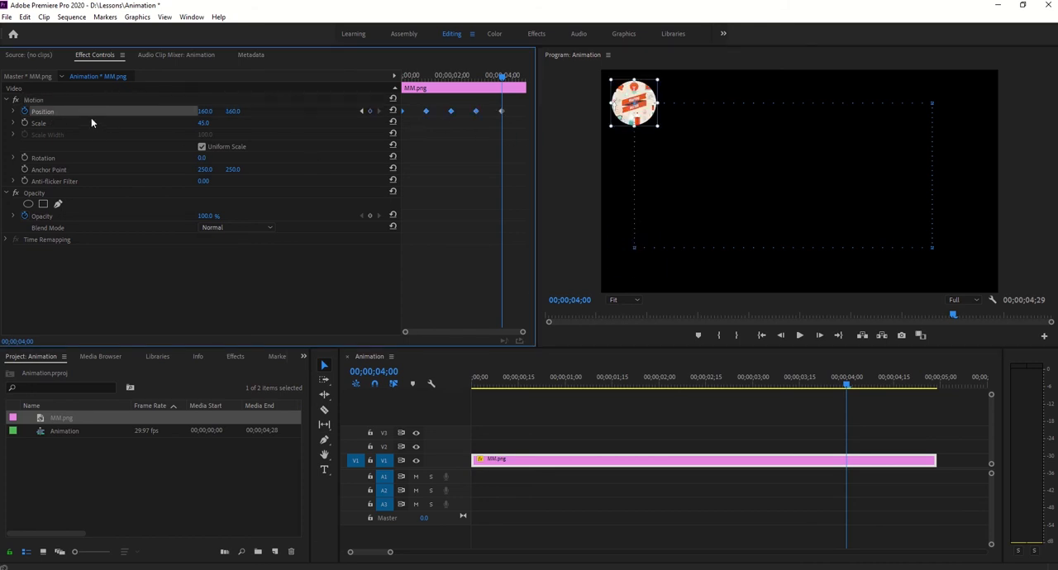
# - Play the Position animation from the sequence start to check the full loop, and return the playhead to the start
pyautogui.moveTo(504, 80); pyautogui.dragTo(380, 109)
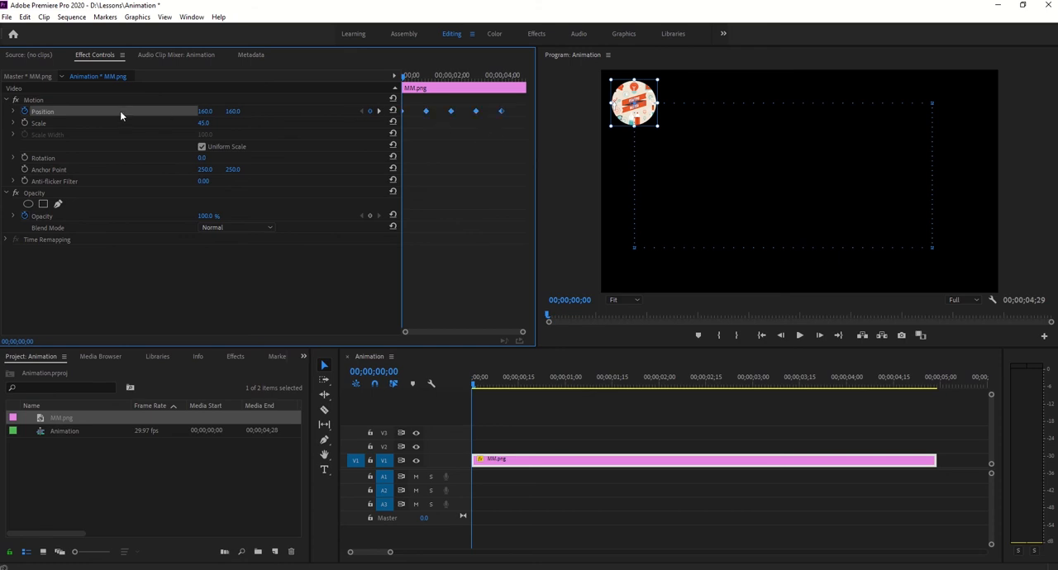
pyautogui.moveTo(444, 77); pyautogui.dragTo(405, 83)
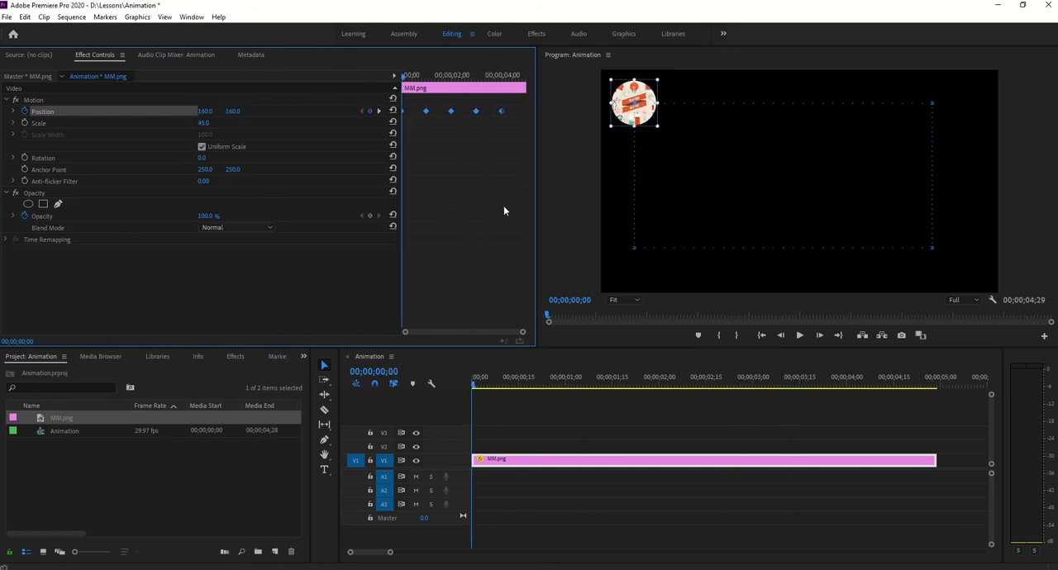
pyautogui.click(799, 335)
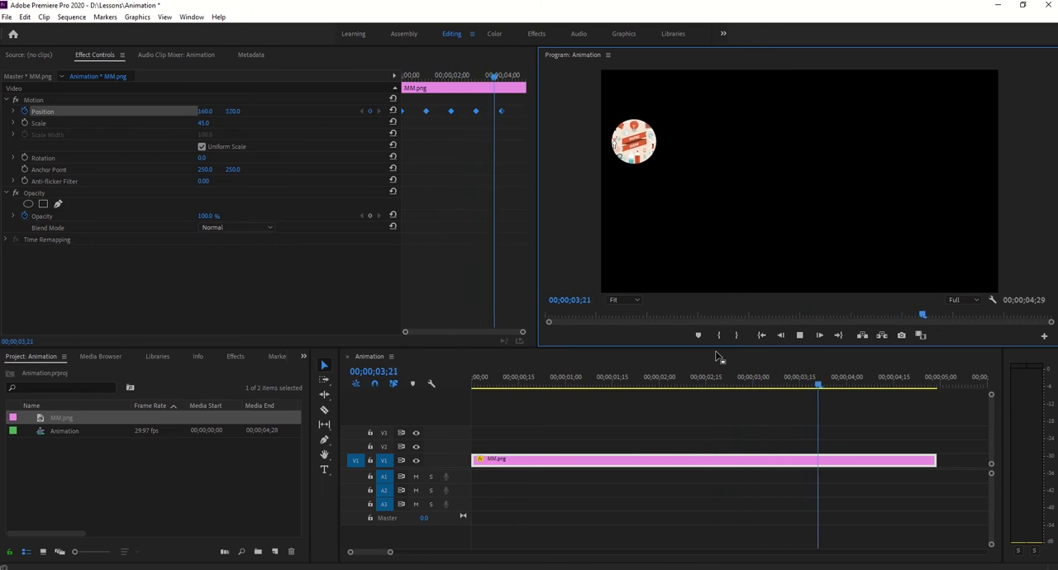
pyautogui.press('space')
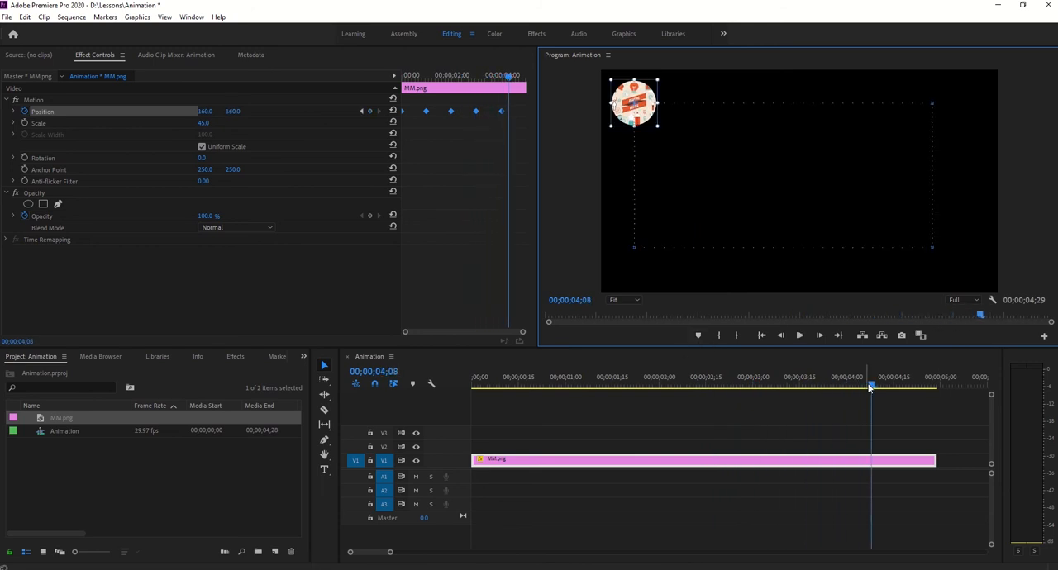
pyautogui.moveTo(870, 385); pyautogui.dragTo(413, 365)
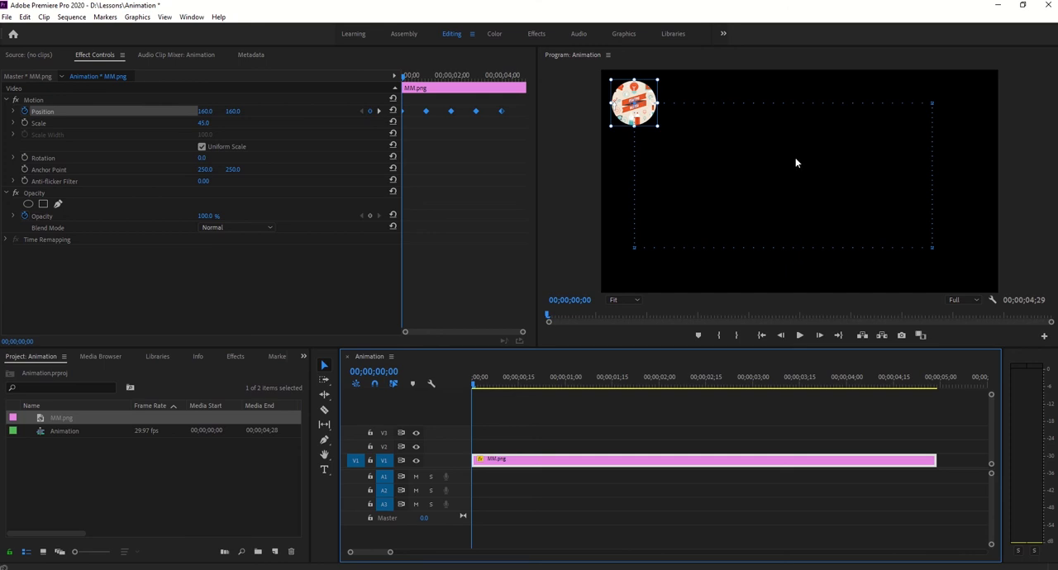
# - Keyframe the clip's Scale at 45 at 00;00;00;15 and at about 82 at 00;00;02;12
pyautogui.click(423, 76)
pyautogui.moveTo(423, 76); pyautogui.dragTo(416, 83)
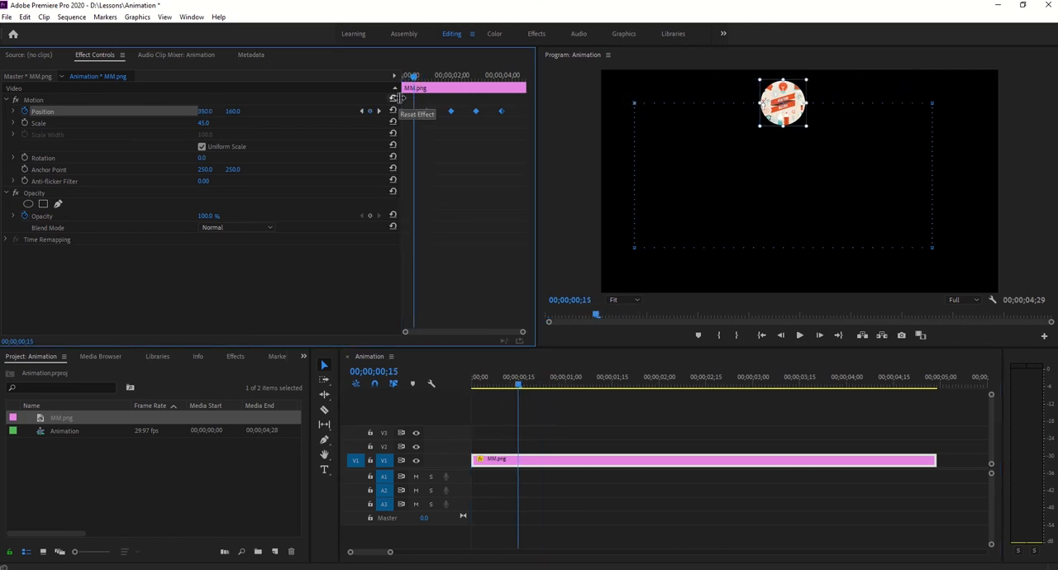
pyautogui.click(24, 122)
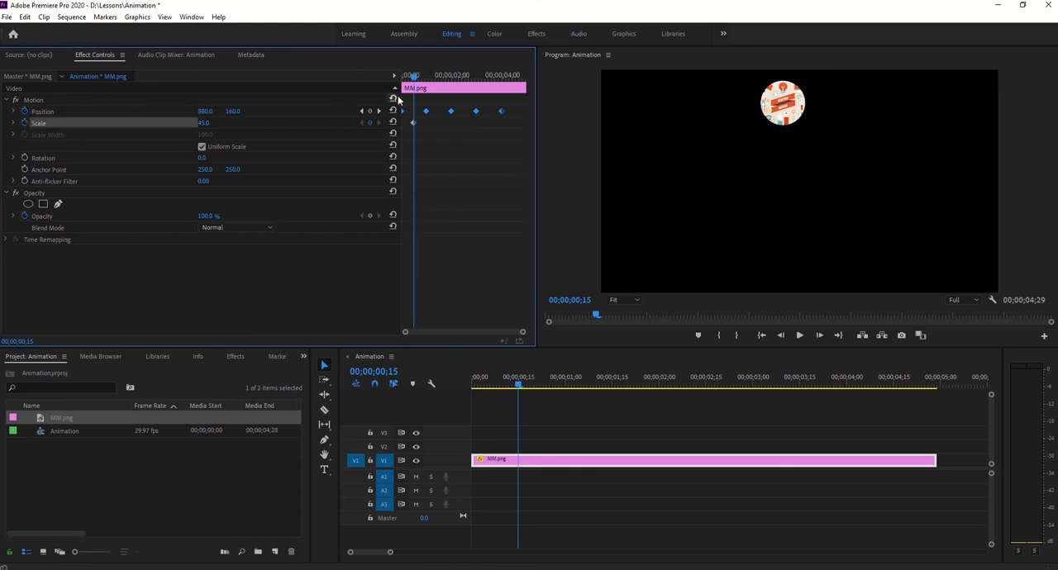
pyautogui.moveTo(420, 82); pyautogui.dragTo(463, 93)
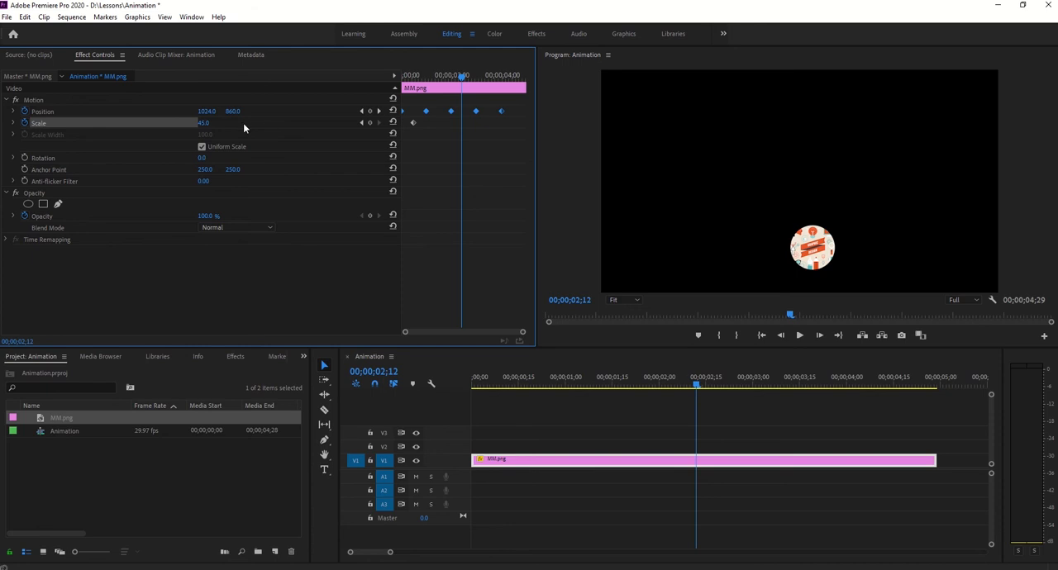
pyautogui.moveTo(204, 123); pyautogui.dragTo(659, 125)
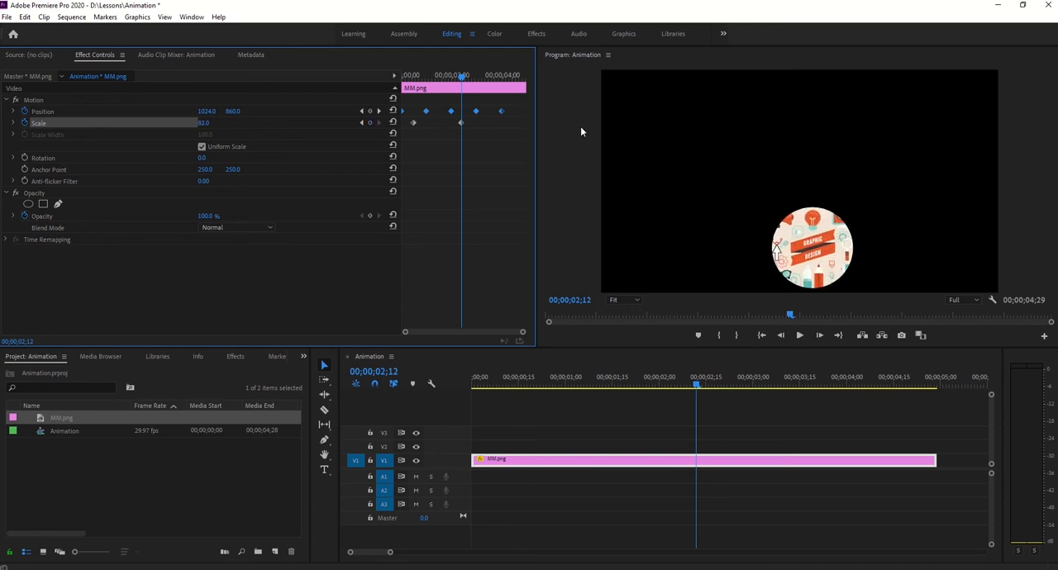
# - Add a Scale keyframe of 45 at 00;00;04;17
pyautogui.moveTo(430, 119); pyautogui.dragTo(412, 129)
pyautogui.moveTo(461, 86); pyautogui.dragTo(518, 85)
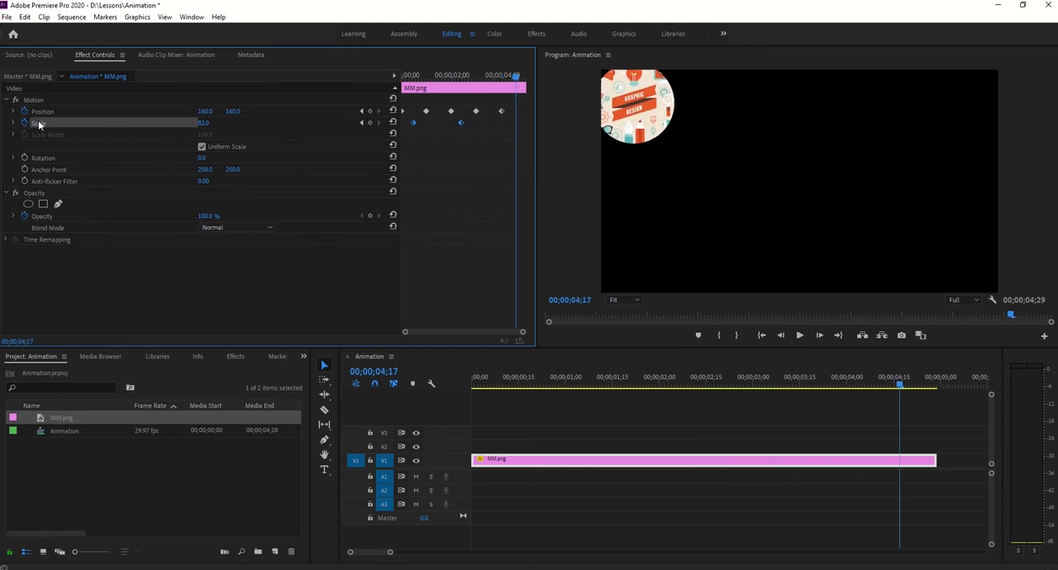
pyautogui.write('45')
pyautogui.press('Return')
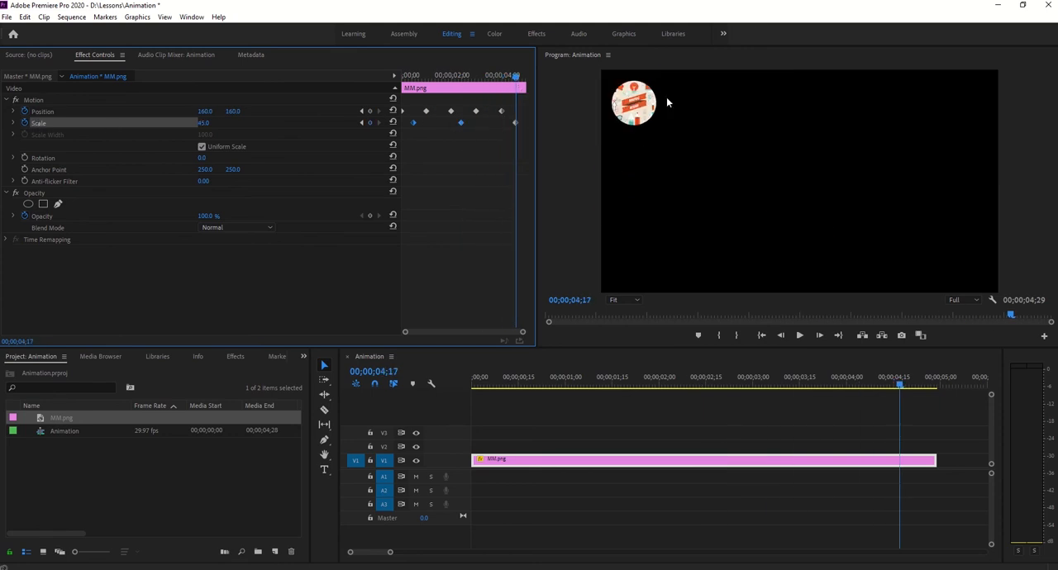
# - Play the combined Position and Scale animation from the sequence start and return the playhead to the start
pyautogui.moveTo(515, 76); pyautogui.dragTo(398, 83)
pyautogui.click(800, 336)
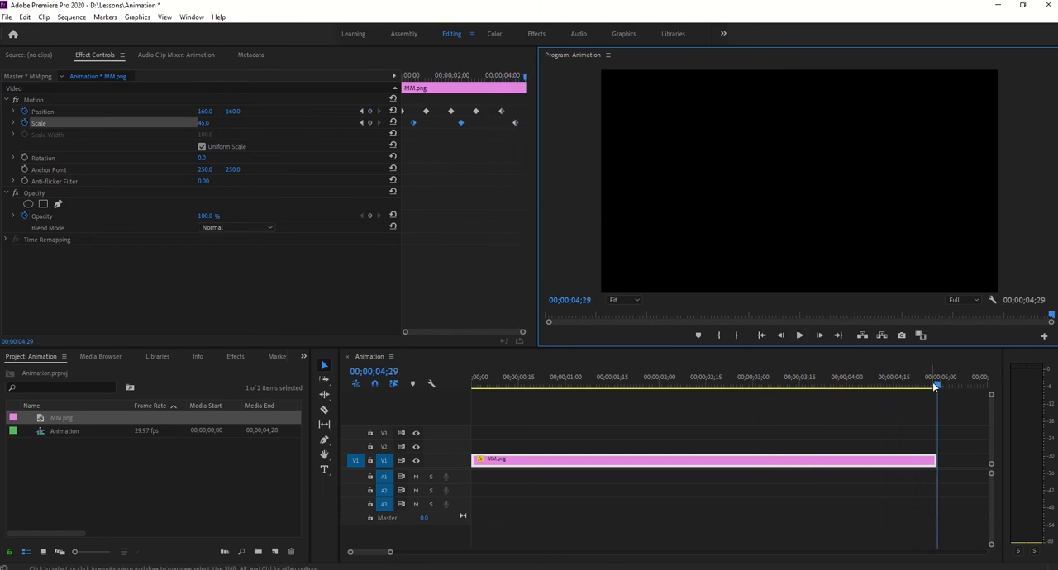
pyautogui.moveTo(932, 382); pyautogui.dragTo(454, 360)
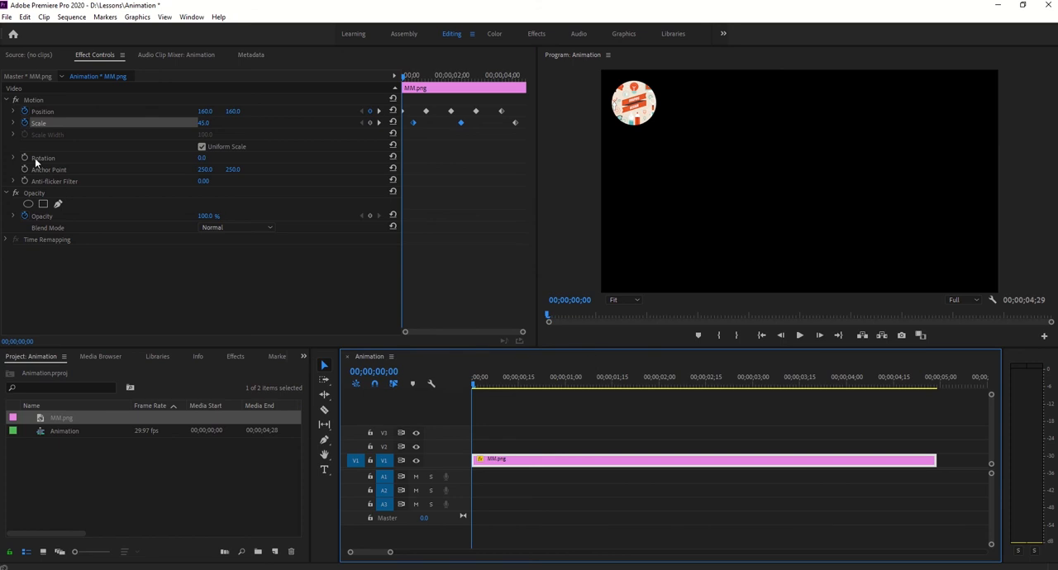
# - Try a horizontal Anchor Point of -6 on the clip and undo it
pyautogui.click(55, 100)
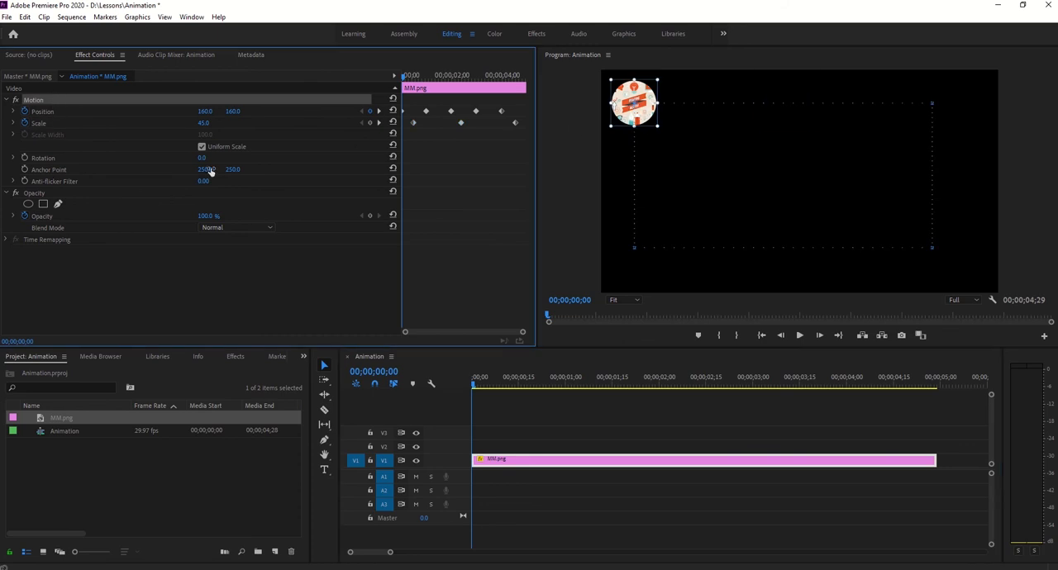
pyautogui.moveTo(210, 170); pyautogui.dragTo(107, 169)
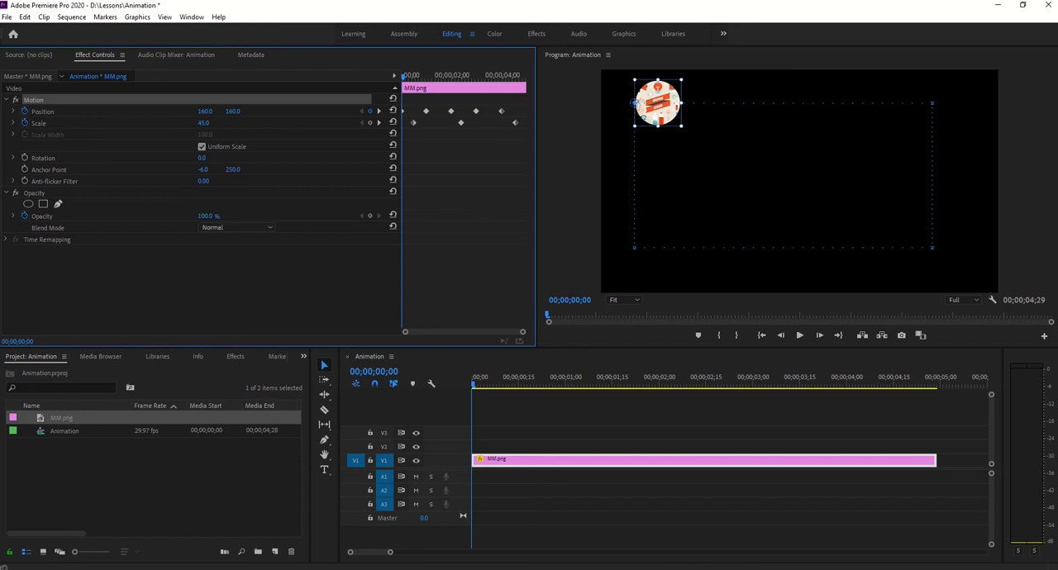
pyautogui.hotkey('ctrl', 'z')
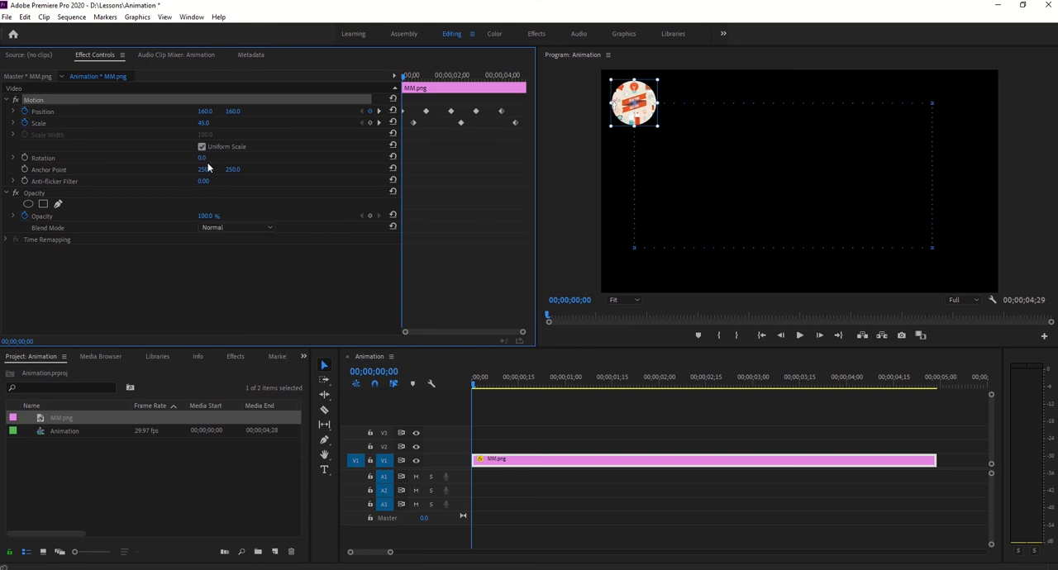
# - Try rotating the clip around a horizontal Anchor Point of -2, and restore the horizontal Anchor Point to 250
pyautogui.moveTo(202, 159); pyautogui.dragTo(67, 170)
pyautogui.hotkey('ctrl', 'z')
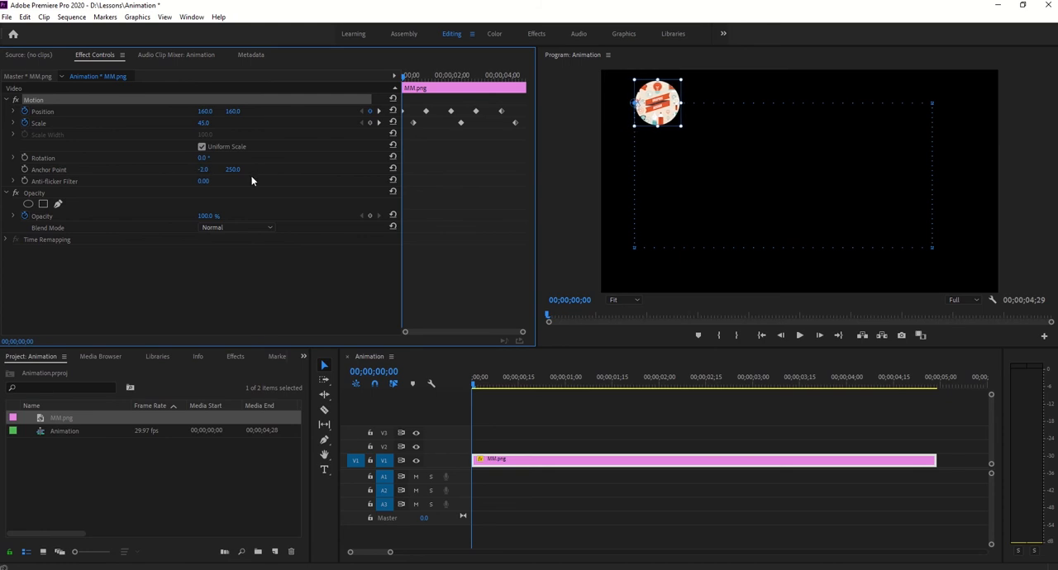
pyautogui.moveTo(203, 158)
pyautogui.mouseDown()
pyautogui.moveTo(98, 158)
pyautogui.moveTo(228, 157)
pyautogui.moveTo(206, 168)
pyautogui.mouseUp()
pyautogui.click(205, 171)
pyautogui.write('250')
pyautogui.press('Return')
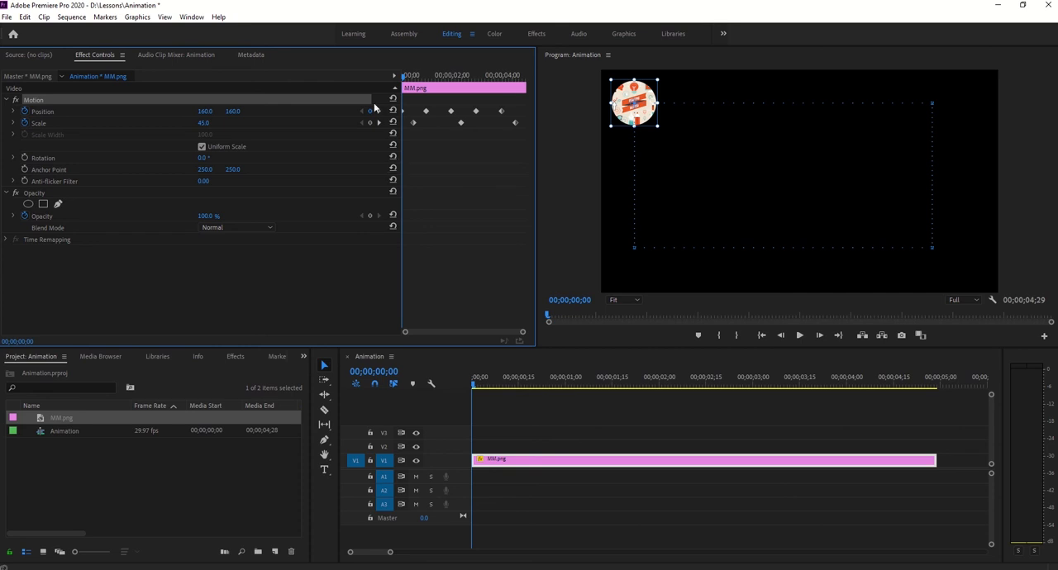
# - Delete all Scale keyframes and turn off Position animation, removing its keyframes
pyautogui.moveTo(524, 123); pyautogui.dragTo(411, 134)
pyautogui.press('Delete')
pyautogui.click(24, 111)
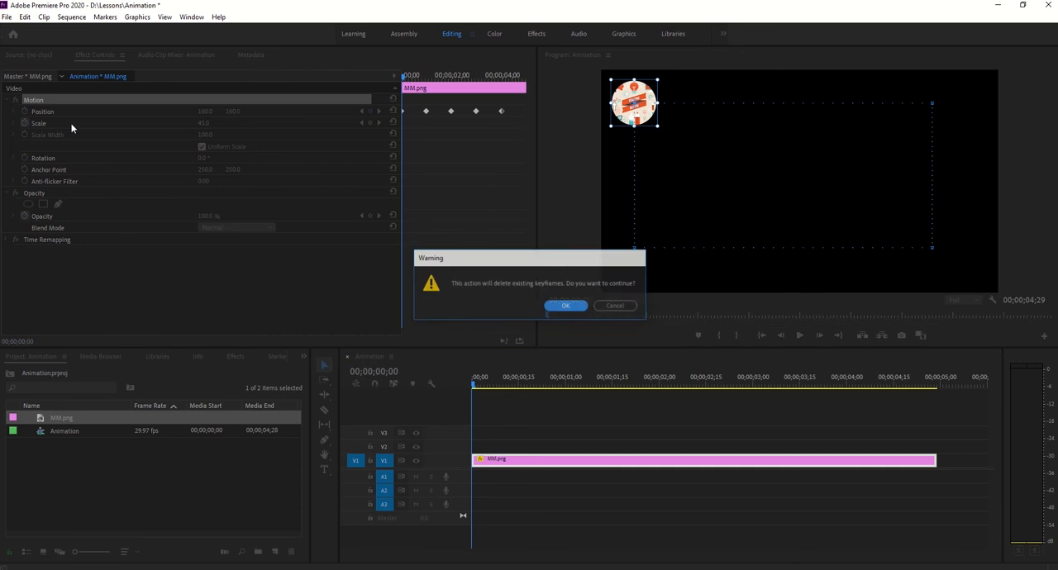
pyautogui.click(549, 306)
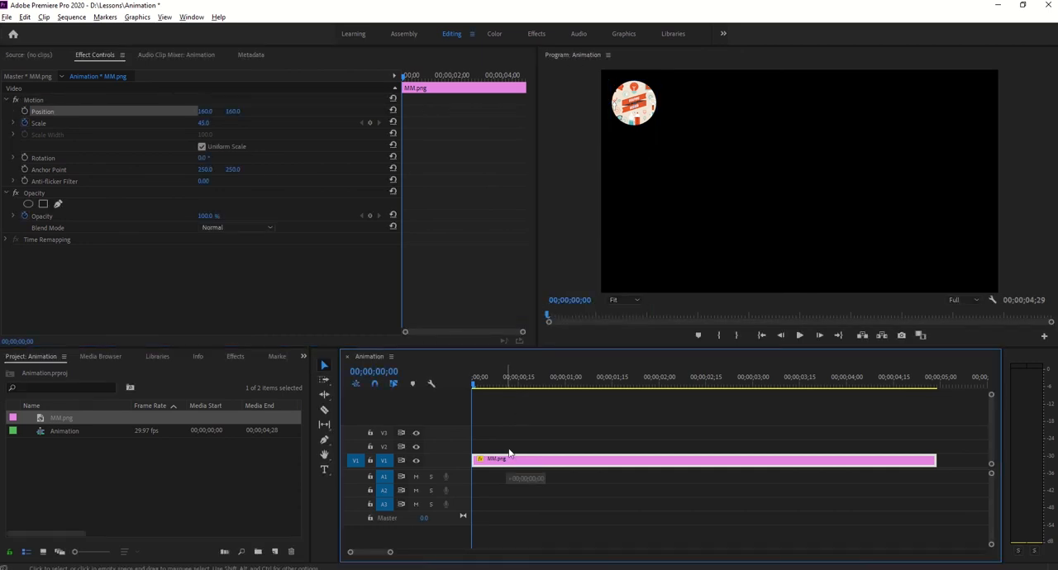
# - Duplicate the MM.png clip onto track V2 and set the V1 clip's vertical Position to 848
pyautogui.moveTo(512, 461); pyautogui.dragTo(512, 447)
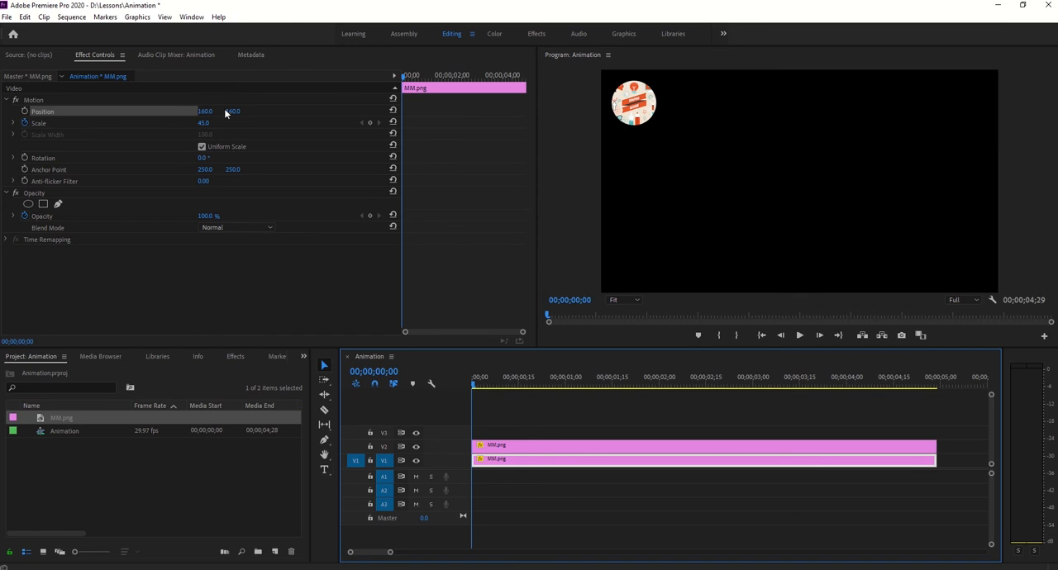
pyautogui.moveTo(232, 116); pyautogui.dragTo(801, 116)
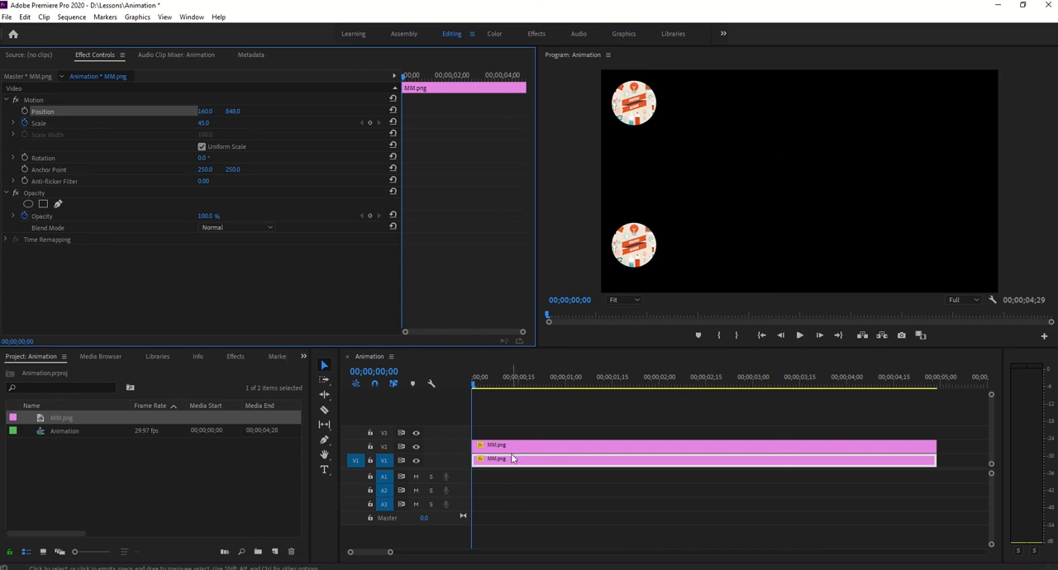
# - Set the vertical Position to 200 on the V1 clip and to 800 on the V2 clip
pyautogui.click(514, 459)
pyautogui.click(235, 110)
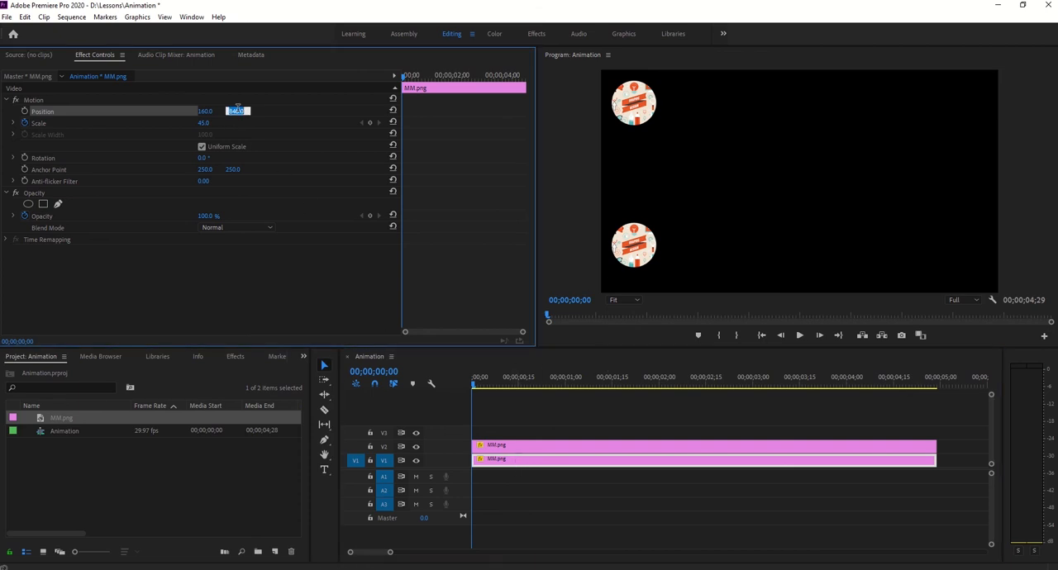
pyautogui.write('200')
pyautogui.press('Return')
pyautogui.click(505, 447)
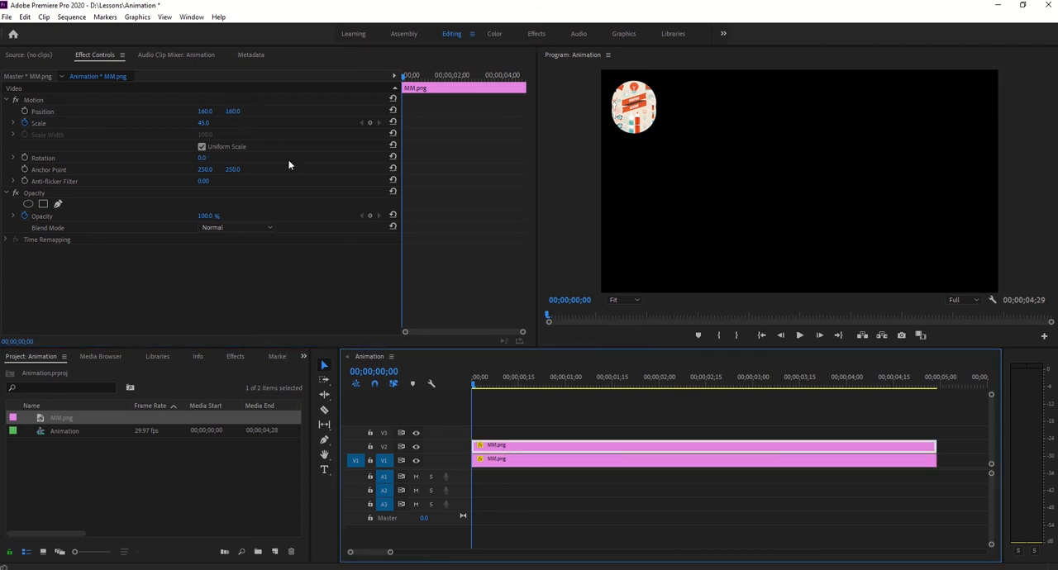
pyautogui.click(237, 111)
pyautogui.write('800')
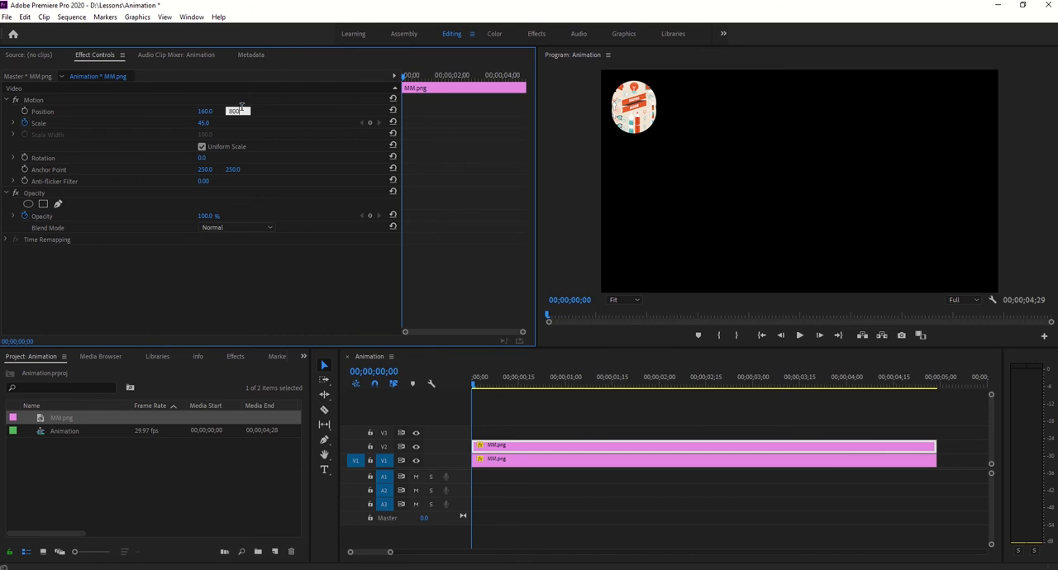
pyautogui.press('Return')
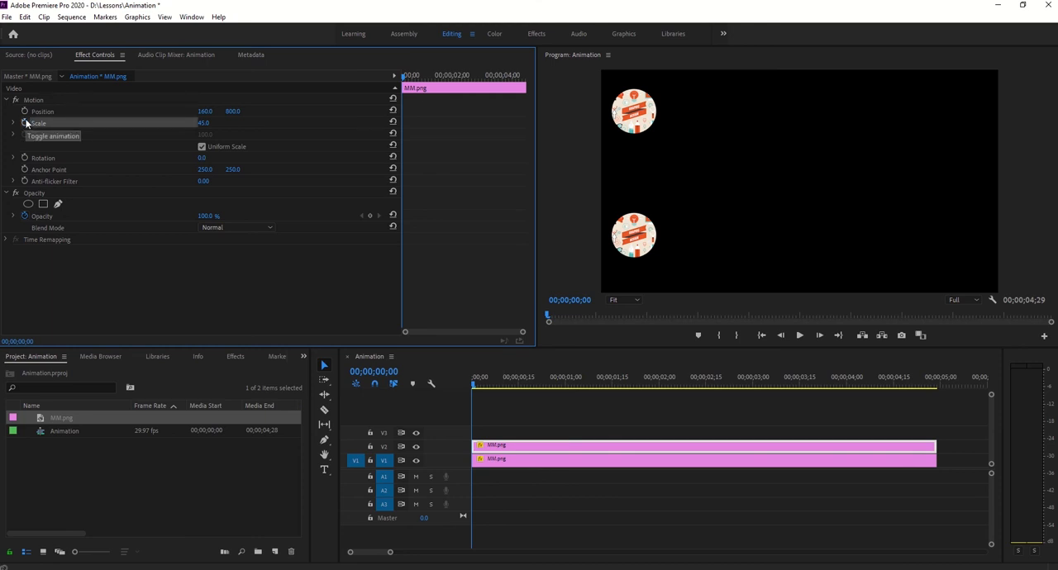
# - Turn off Scale animation on the V1 clip and change the V2 clip's label color to Blue
pyautogui.click(588, 461)
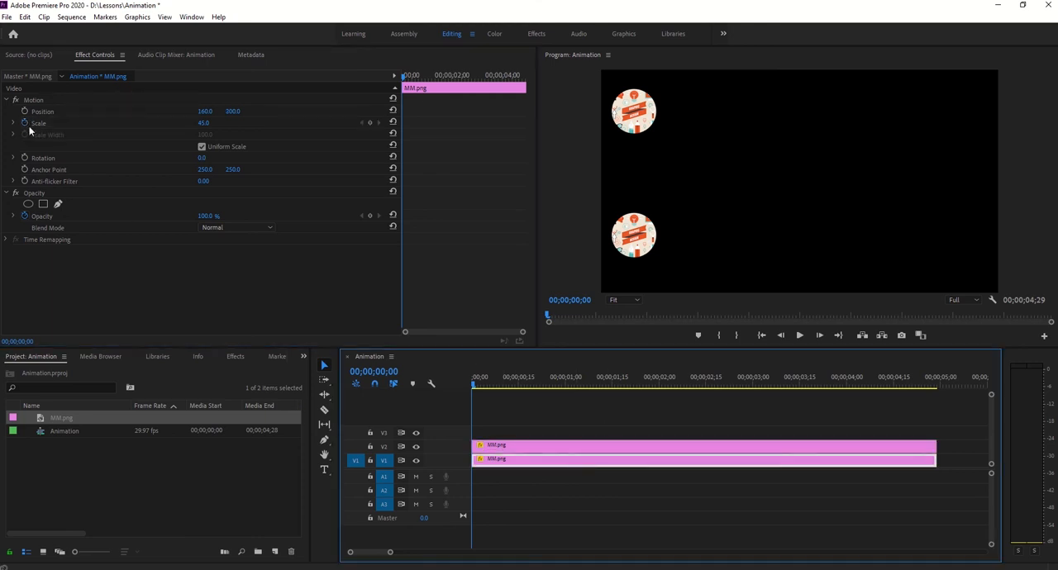
pyautogui.click(526, 446)
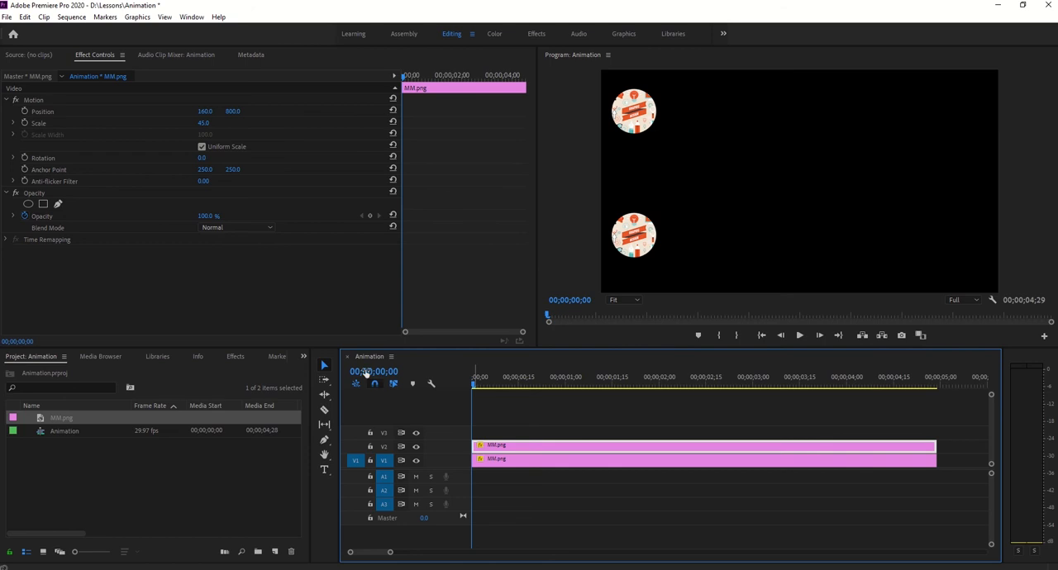
pyautogui.rightClick(504, 447)
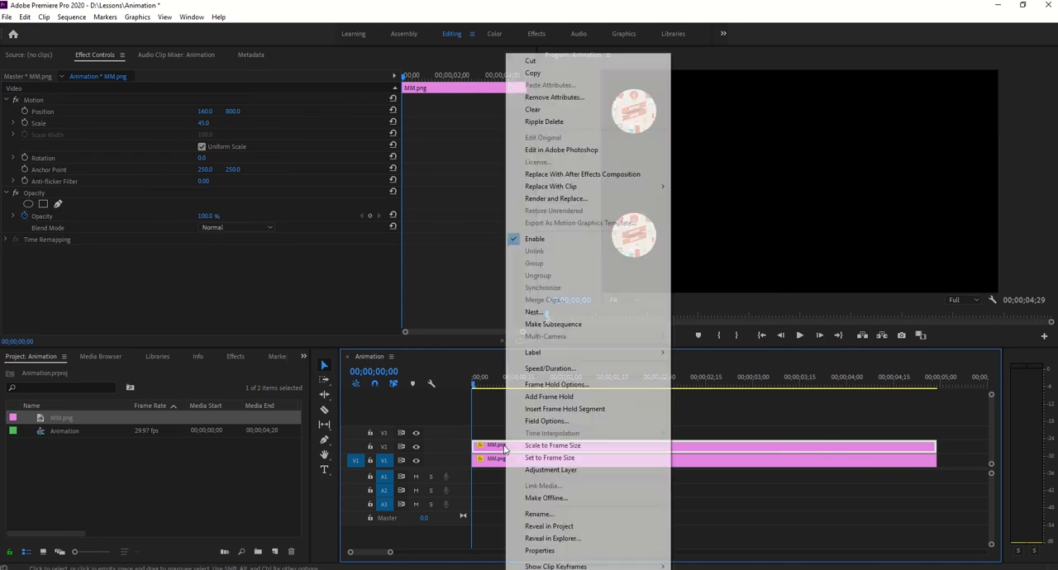
pyautogui.moveTo(597, 355)
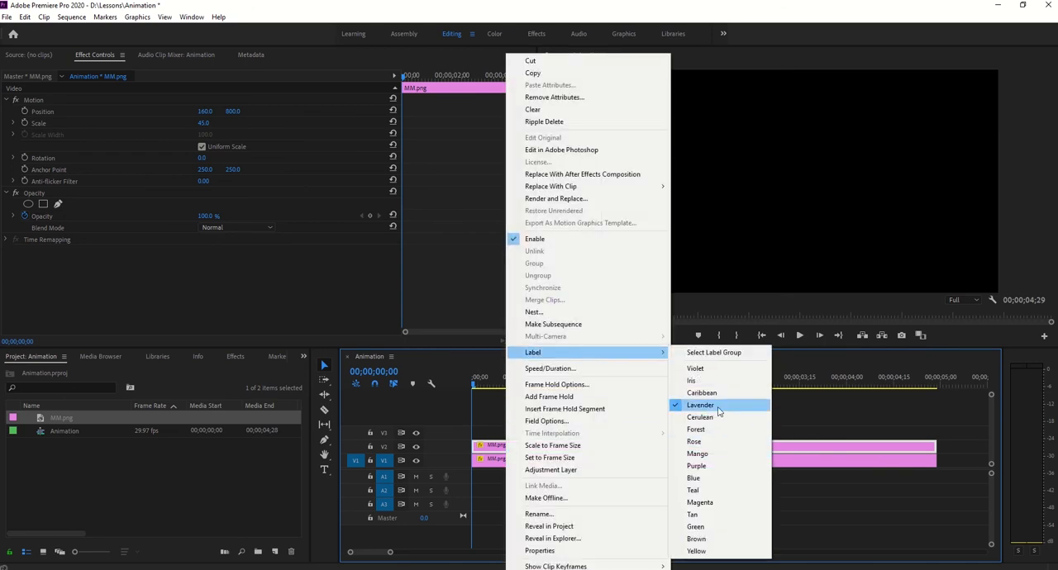
pyautogui.click(718, 477)
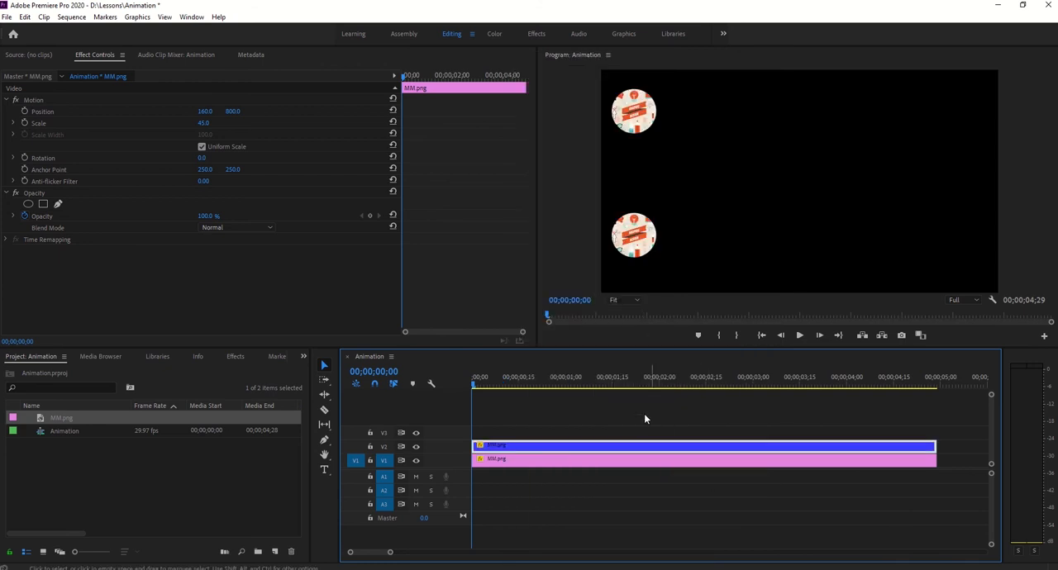
pyautogui.click(572, 411)
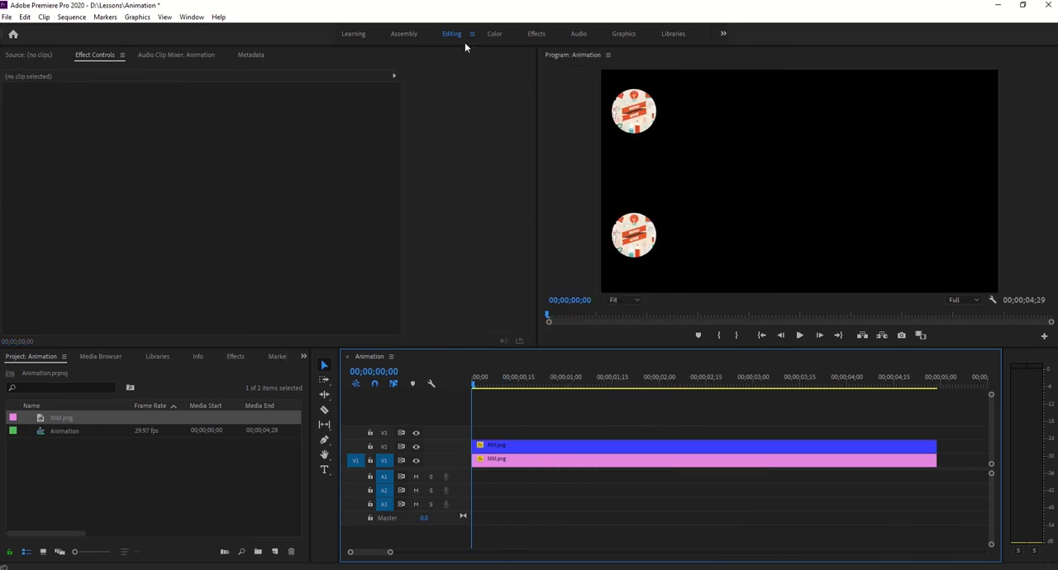
# - Animate the blue V2 clip's Position from a keyframe at the start to a horizontal value of 1700 at 00;00;04;00
pyautogui.click(522, 447)
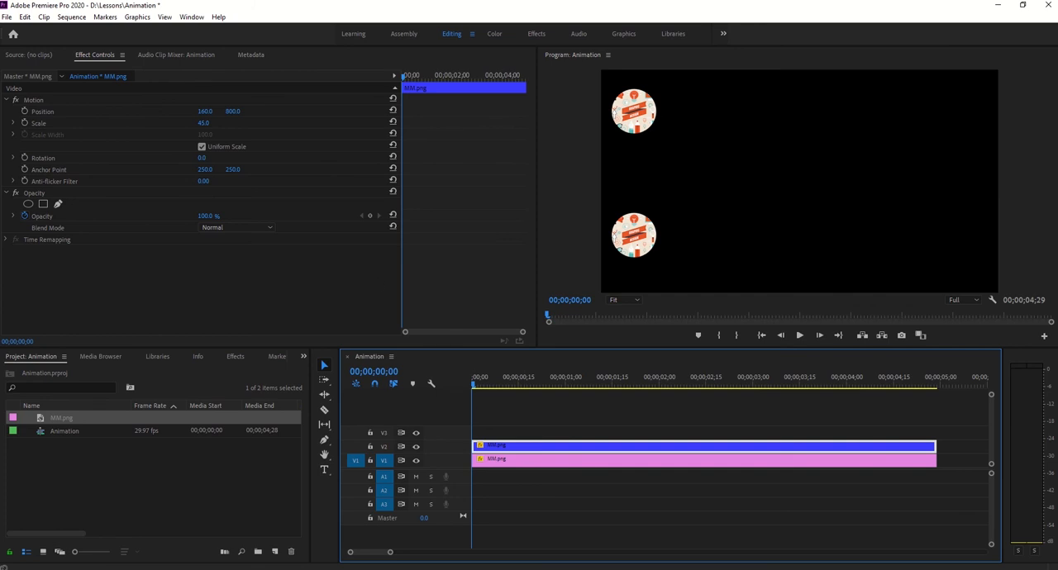
pyautogui.click(25, 111)
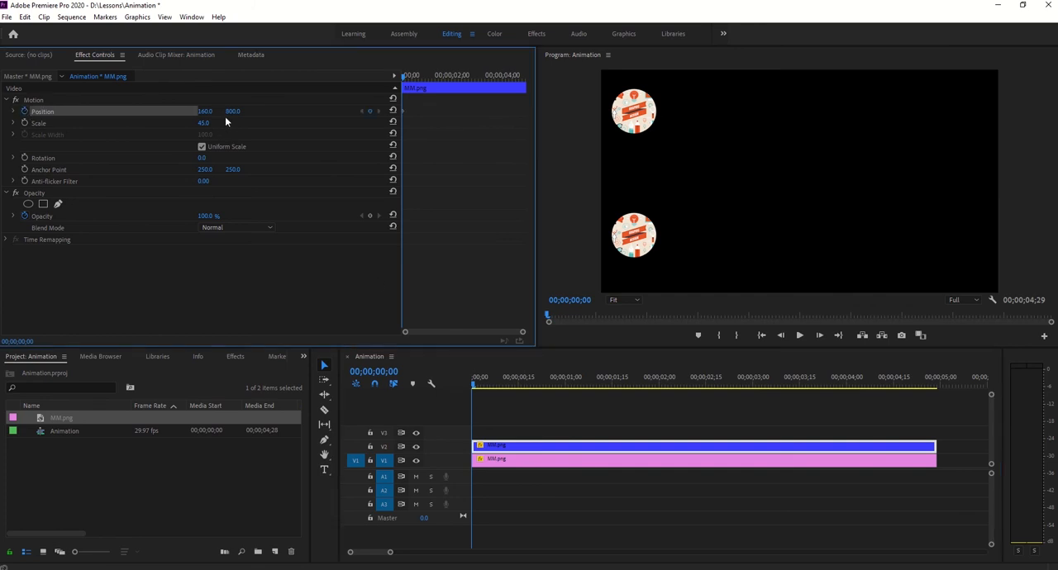
pyautogui.click(574, 300)
pyautogui.write('400')
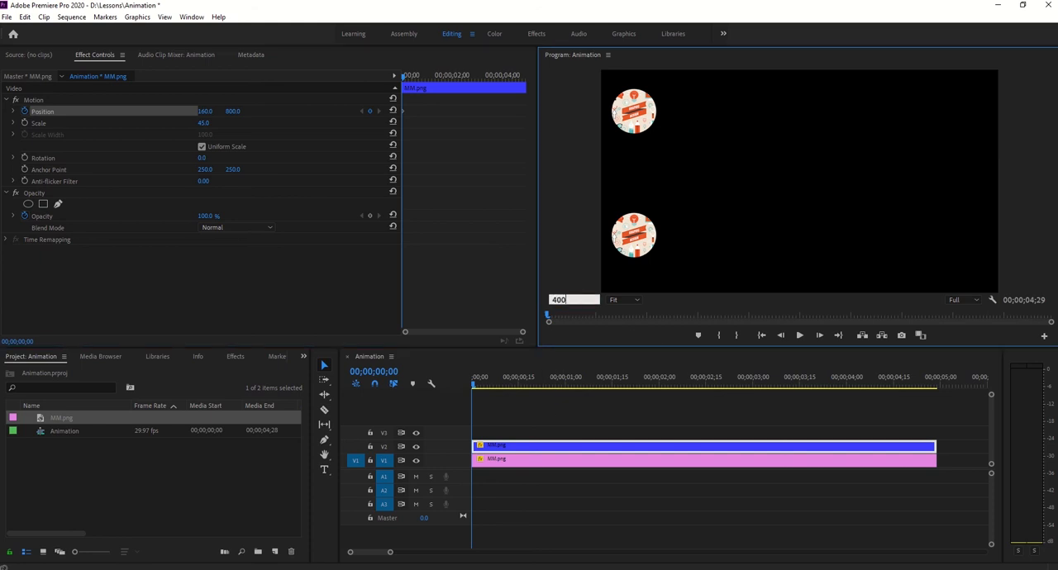
pyautogui.press('Return')
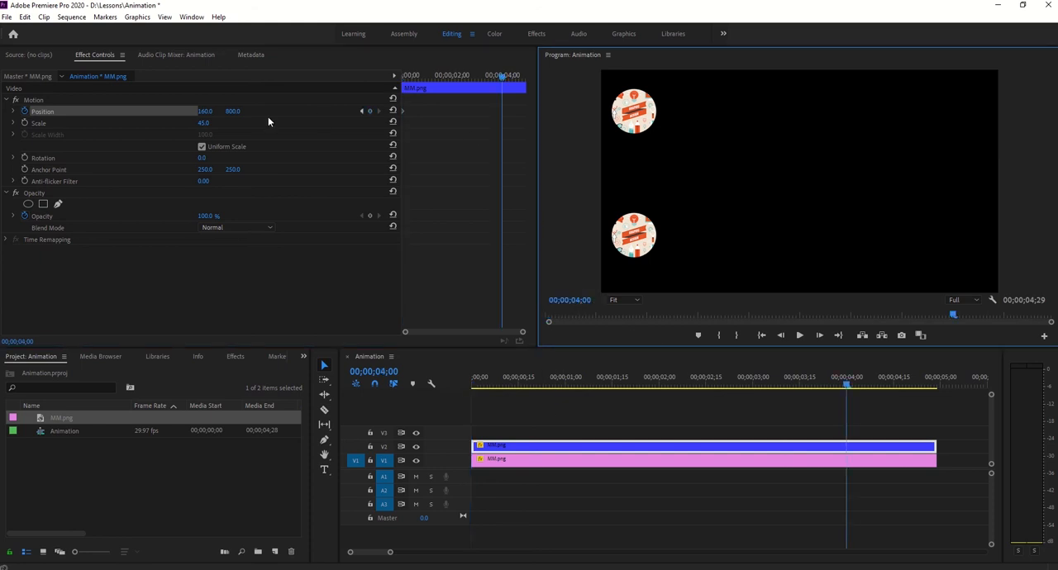
pyautogui.moveTo(201, 111); pyautogui.dragTo(523, 111)
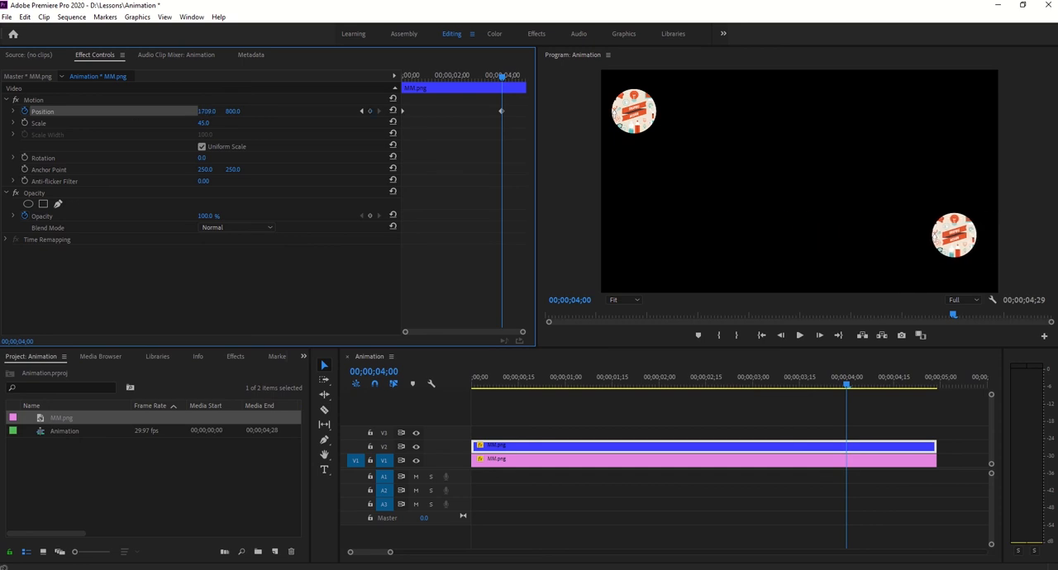
pyautogui.click(205, 108)
pyautogui.write('1700')
pyautogui.press('Return')
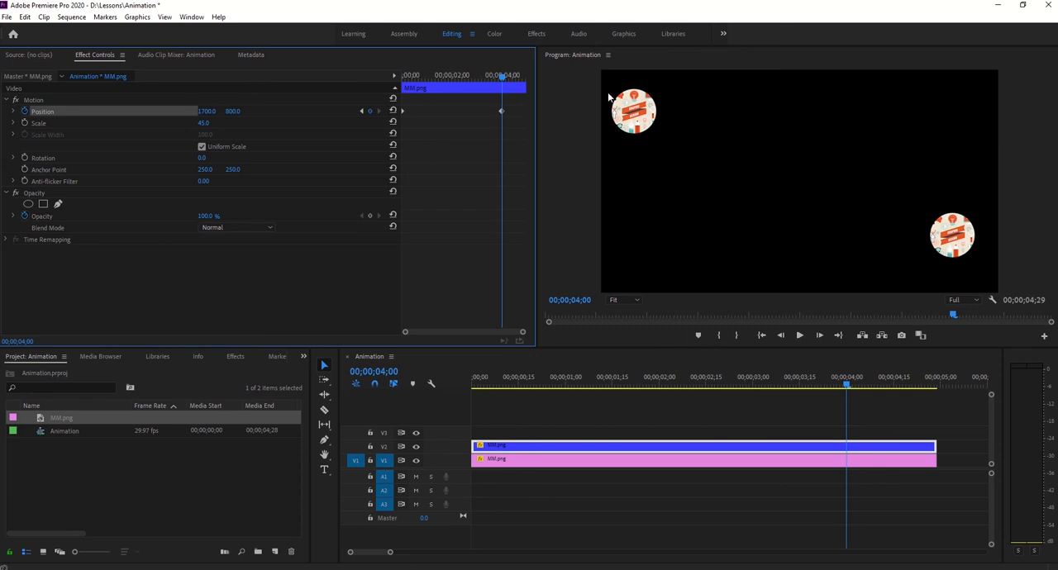
# - Swap the clips so the pink one is on V2 and the blue one on V1, and toggle each track's visibility to identify its clip
pyautogui.moveTo(547, 464); pyautogui.dragTo(537, 446)
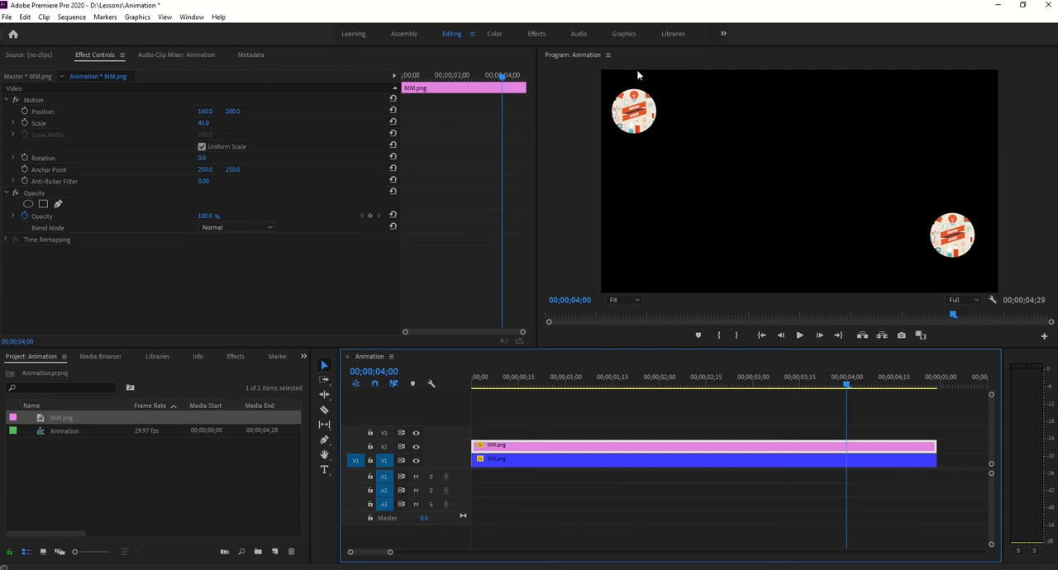
pyautogui.click(555, 458)
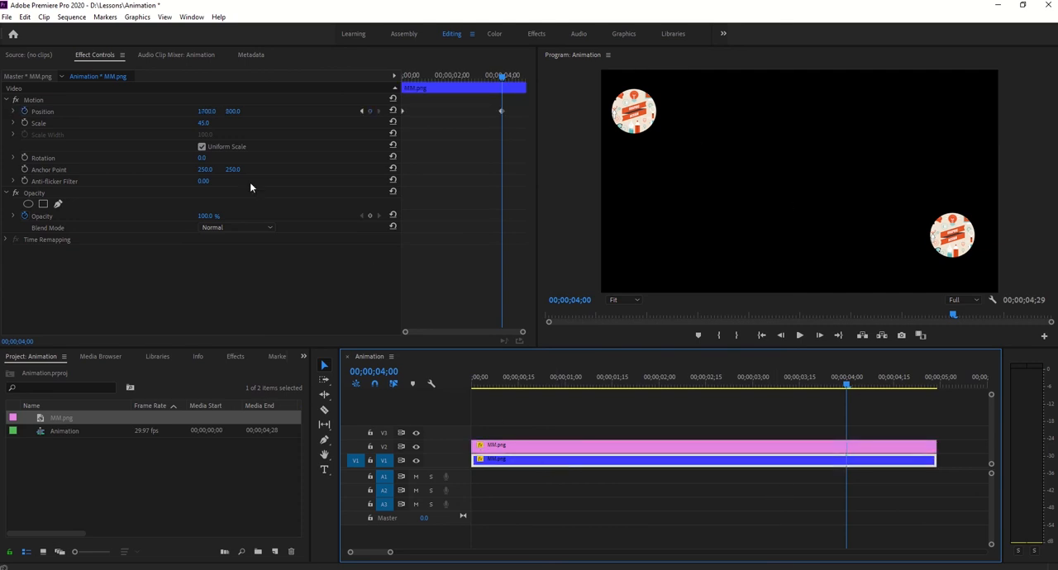
pyautogui.click(416, 461)
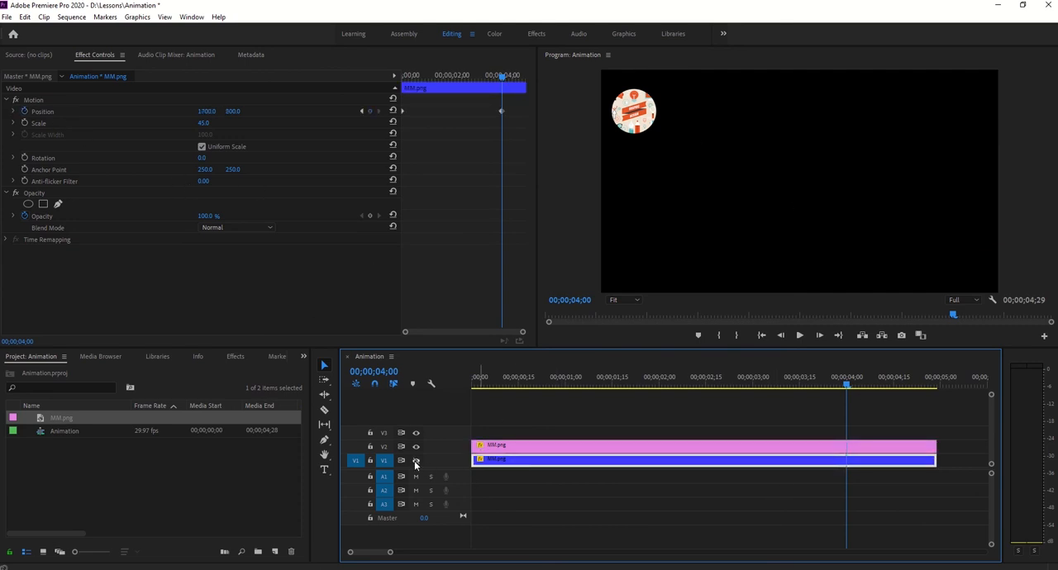
pyautogui.click(415, 461)
pyautogui.click(416, 461)
pyautogui.click(416, 461)
pyautogui.click(416, 446)
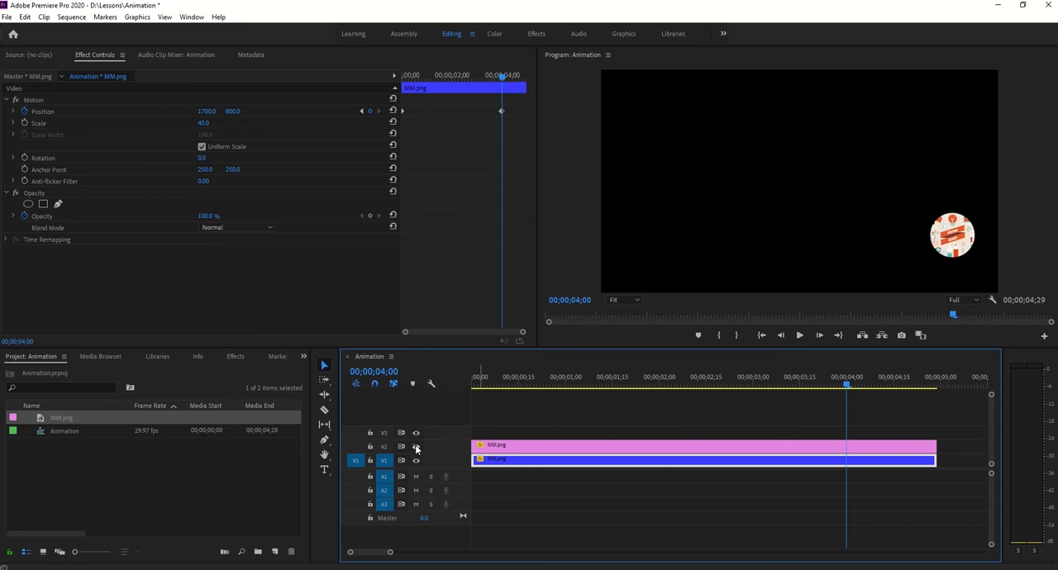
pyautogui.click(416, 446)
# - Try starting the pink V2 clip's Position animation at 00;00;04;00 and delete that keyframe
pyautogui.doubleClick(561, 446)
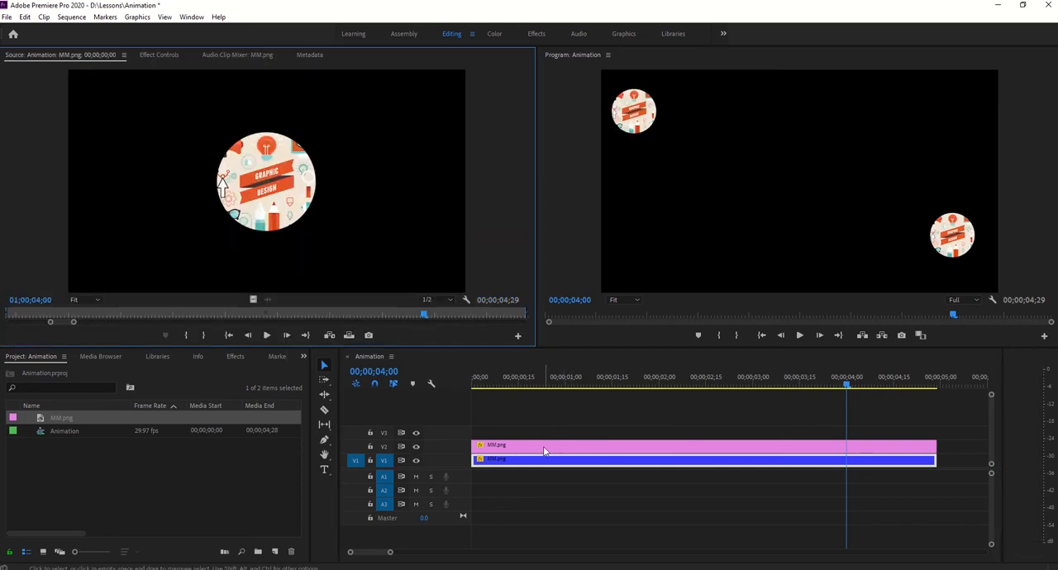
pyautogui.click(160, 54)
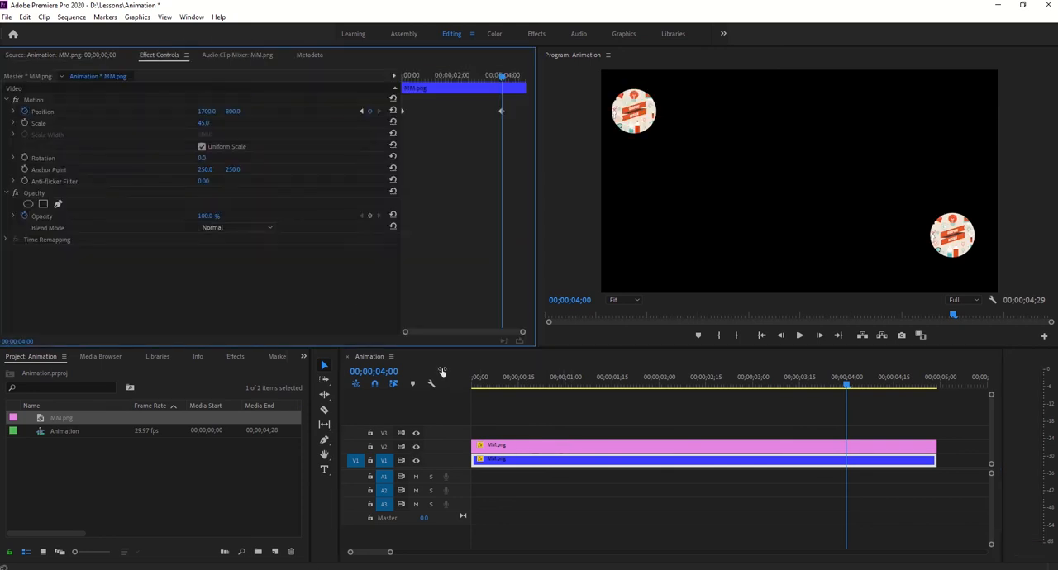
pyautogui.click(515, 498)
pyautogui.click(502, 447)
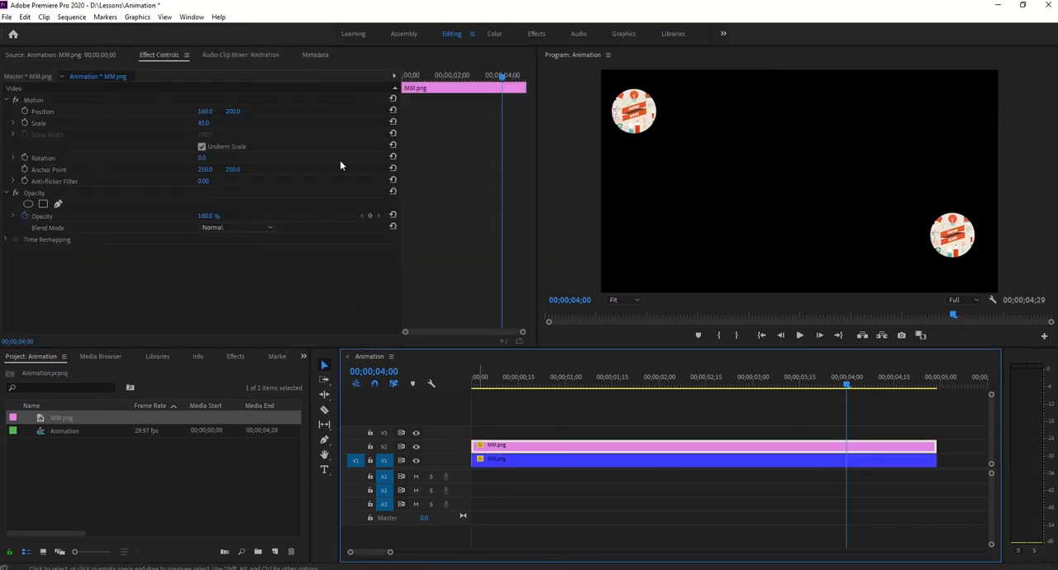
pyautogui.click(25, 111)
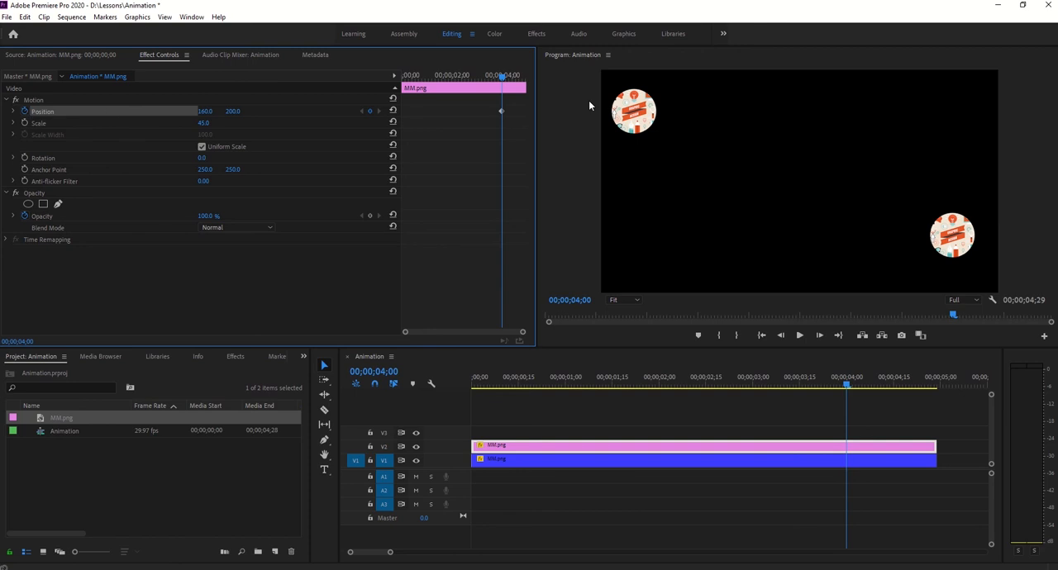
pyautogui.click(500, 110)
pyautogui.press('Delete')
# - Animate the pink V2 clip's Position from a keyframe at the start to a horizontal value of 1700 at 00;00;04;00
pyautogui.moveTo(501, 80); pyautogui.dragTo(318, 84)
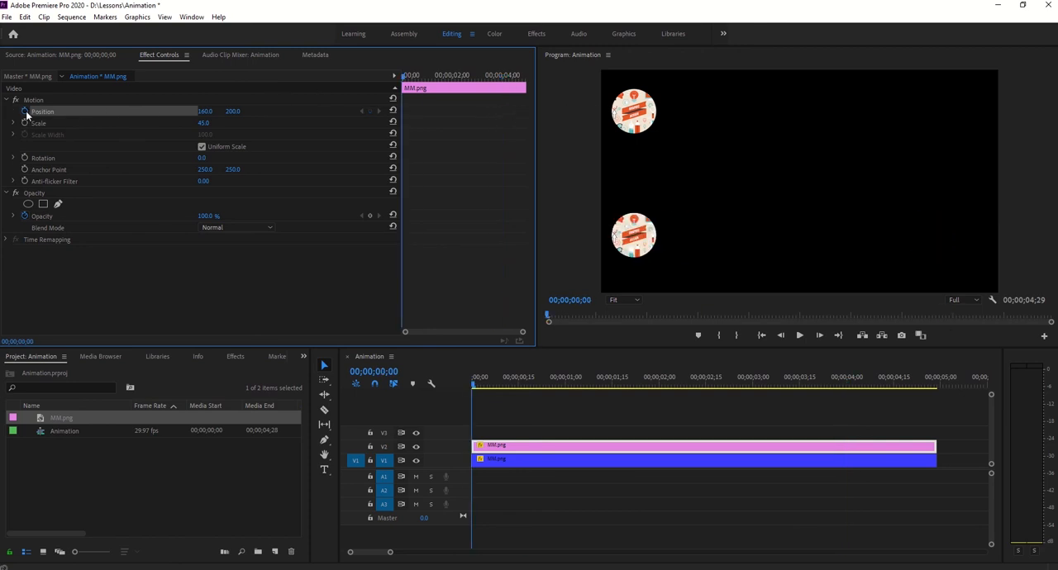
pyautogui.click(571, 304)
pyautogui.click(572, 300)
pyautogui.press('Return')
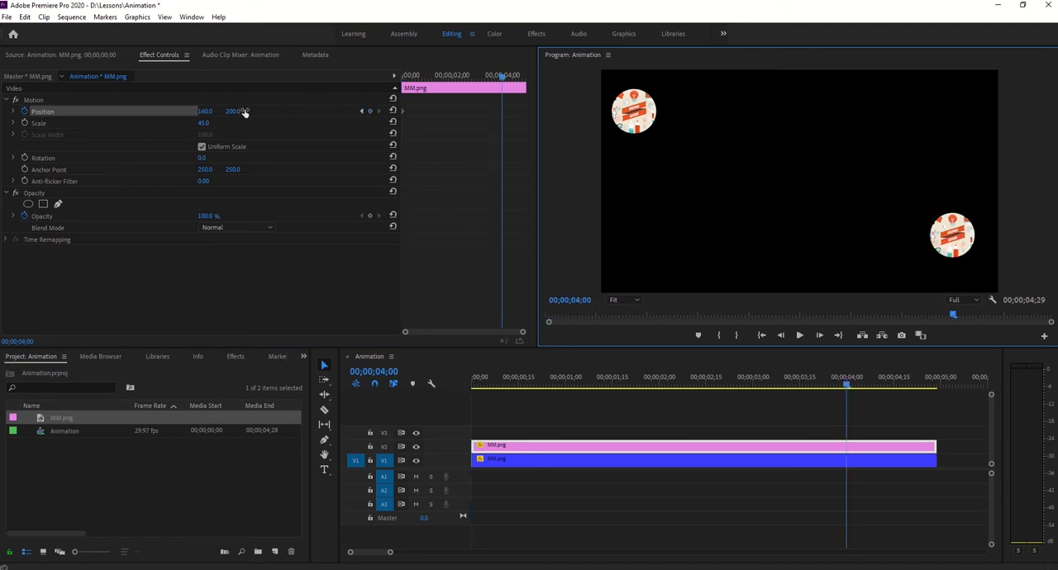
pyautogui.click(205, 110)
pyautogui.write('1700')
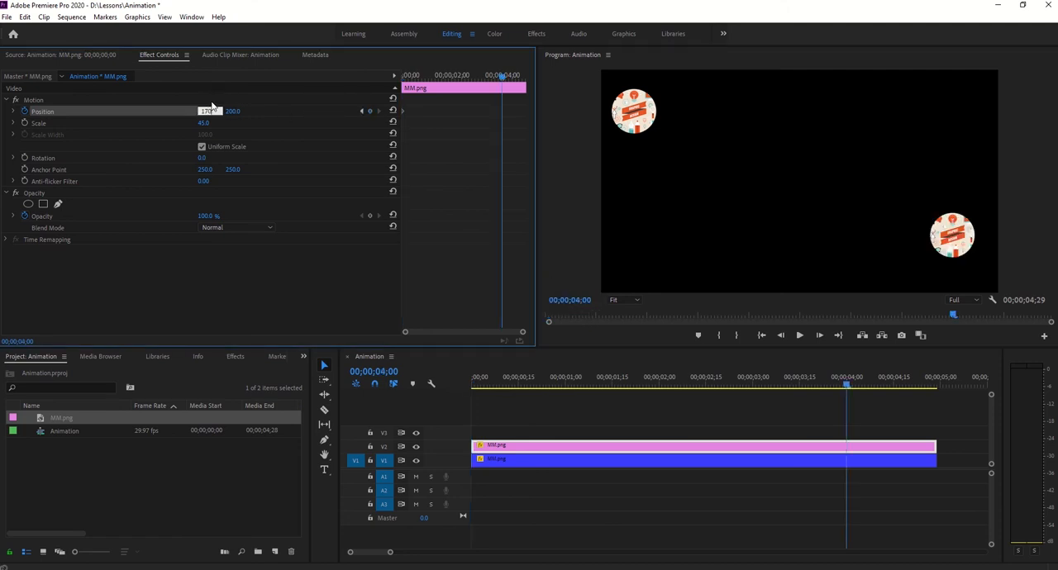
pyautogui.press('Return')
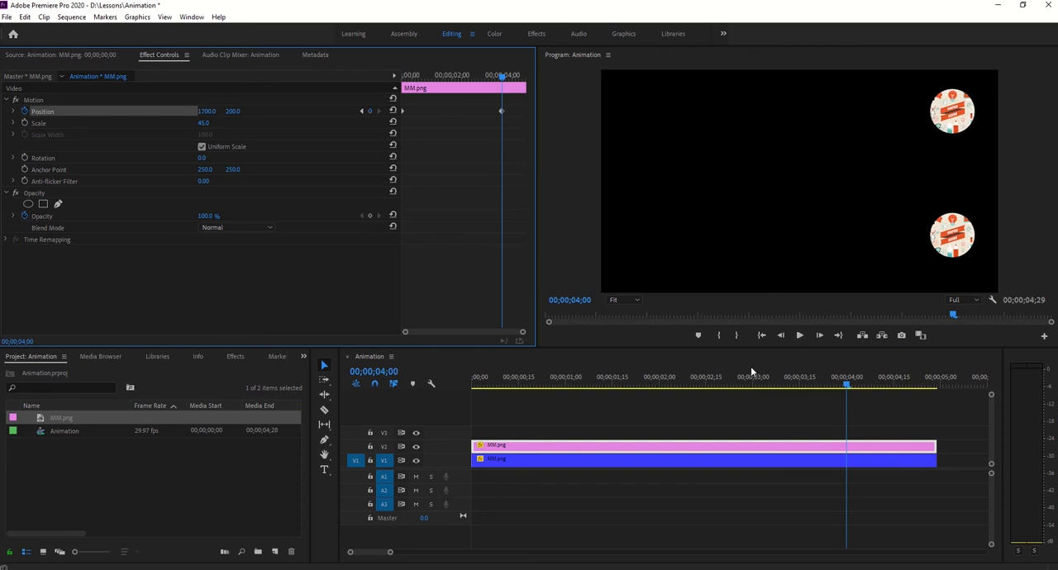
# - Return the playhead to the start and display the pink clip's motion path in the preview
pyautogui.moveTo(845, 384); pyautogui.dragTo(357, 354)
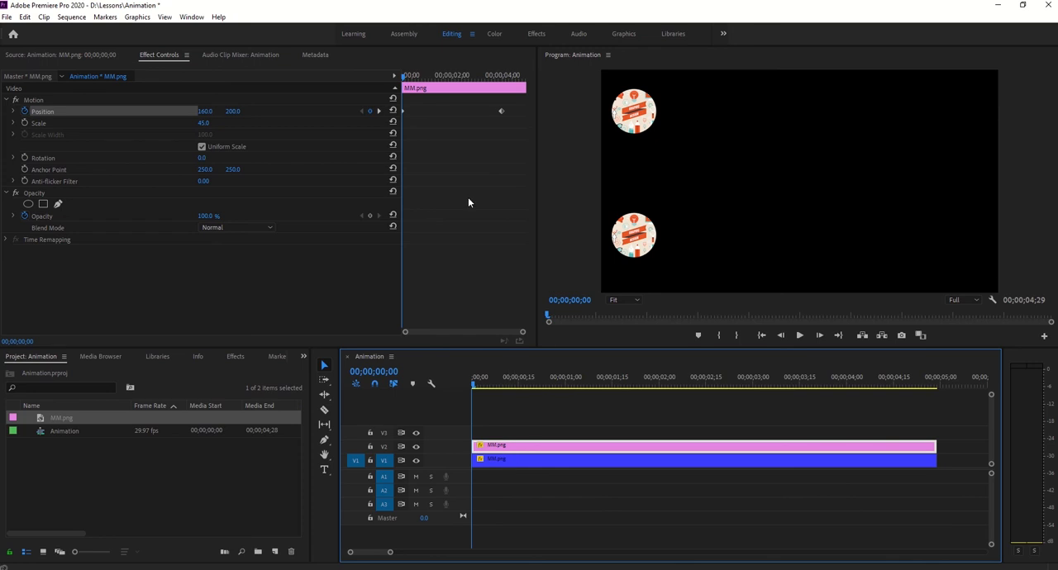
pyautogui.click(74, 100)
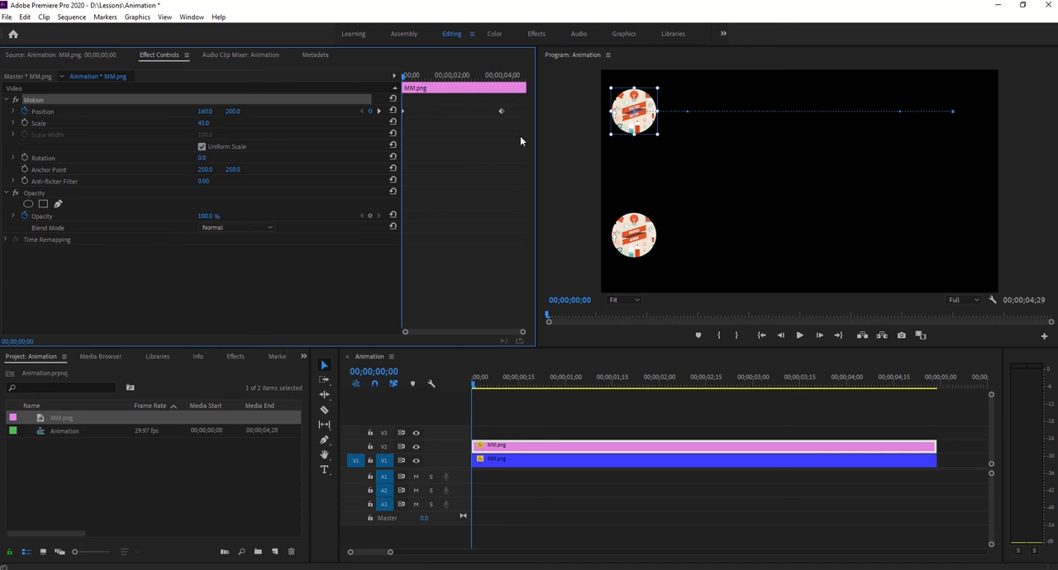
# - Try Linear spatial interpolation on the first Position keyframe, move the anchor point and end handle, and undo the changes
pyautogui.rightClick(404, 115)
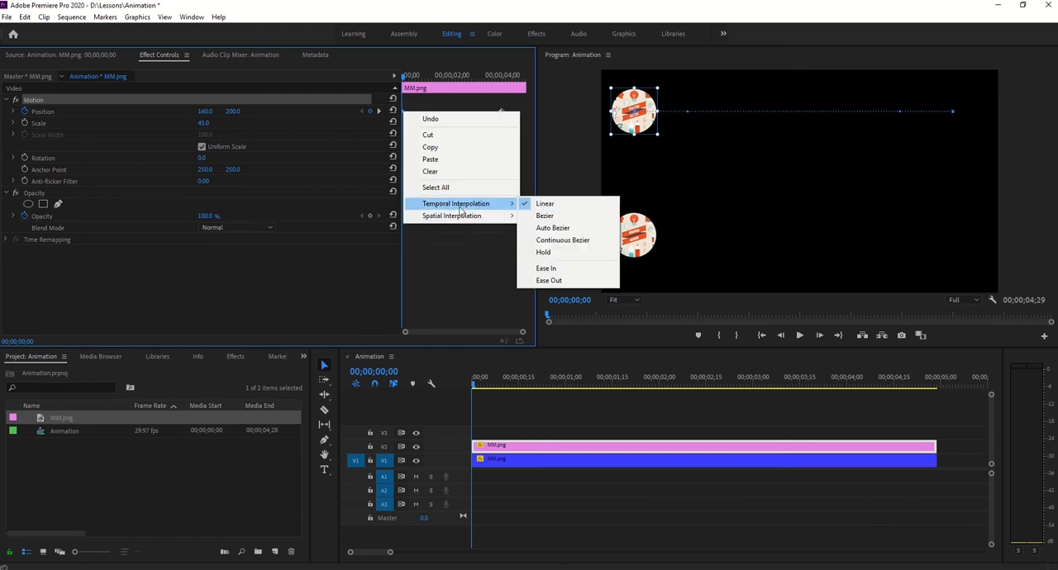
pyautogui.moveTo(453, 221)
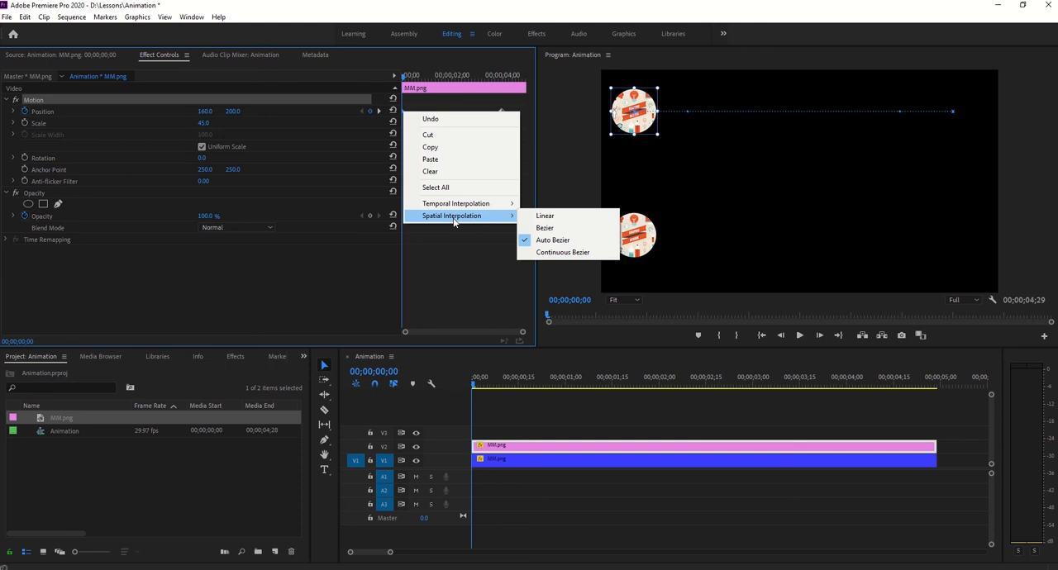
pyautogui.click(548, 216)
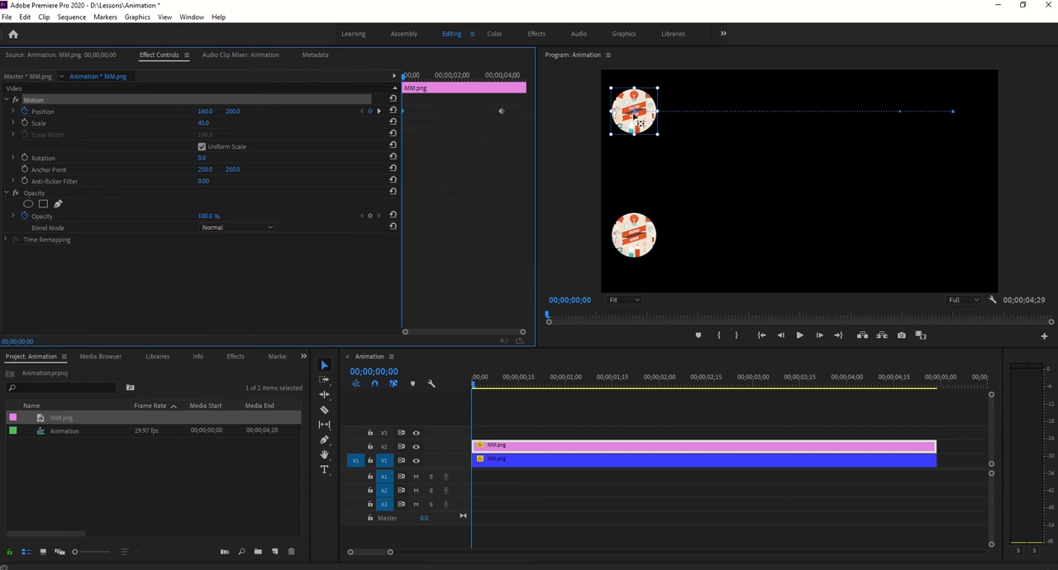
pyautogui.moveTo(634, 111); pyautogui.dragTo(634, 161)
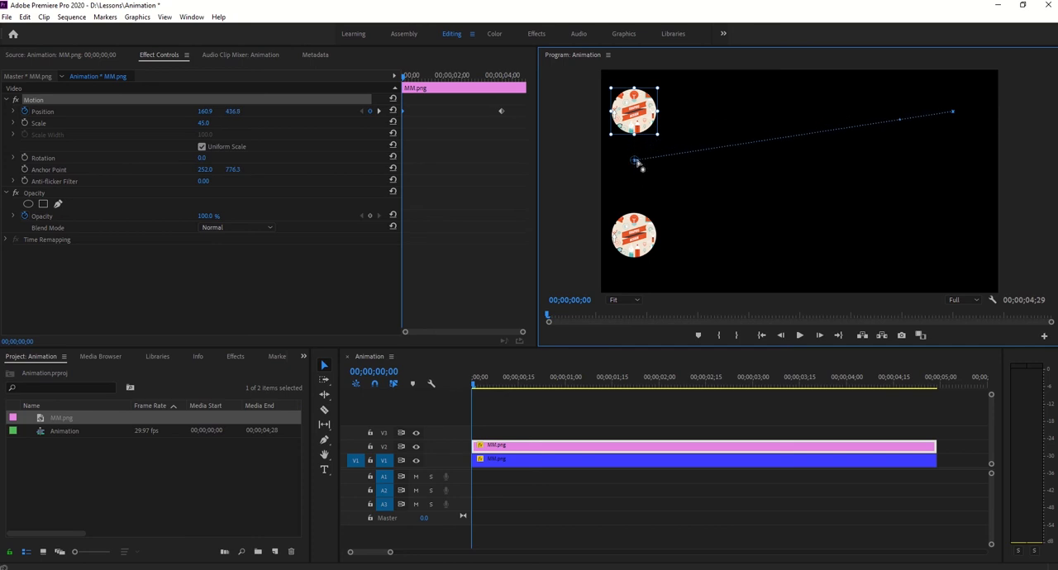
pyautogui.hotkey('ctrl', 'z')
pyautogui.moveTo(900, 115); pyautogui.dragTo(903, 194)
pyautogui.hotkey('ctrl', 'z')
# - Bend the pink clip's motion path down near its start and up near its end, and scrub the timeline to preview it
pyautogui.moveTo(688, 111); pyautogui.dragTo(687, 172)
pyautogui.moveTo(899, 111); pyautogui.dragTo(904, 73)
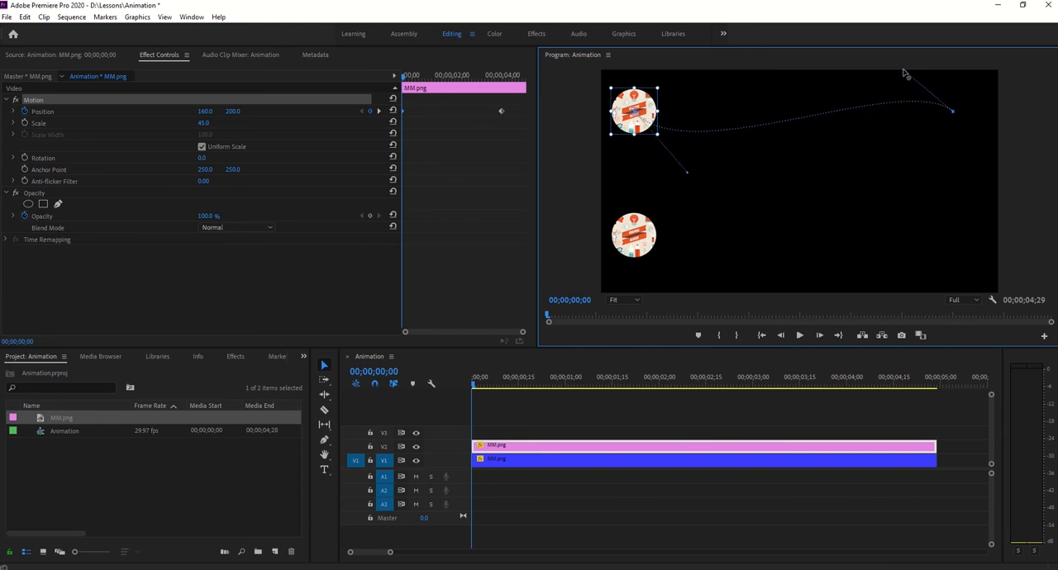
pyautogui.click(485, 386)
pyautogui.moveTo(485, 386); pyautogui.dragTo(821, 392)
pyautogui.moveTo(741, 376); pyautogui.dragTo(698, 370)
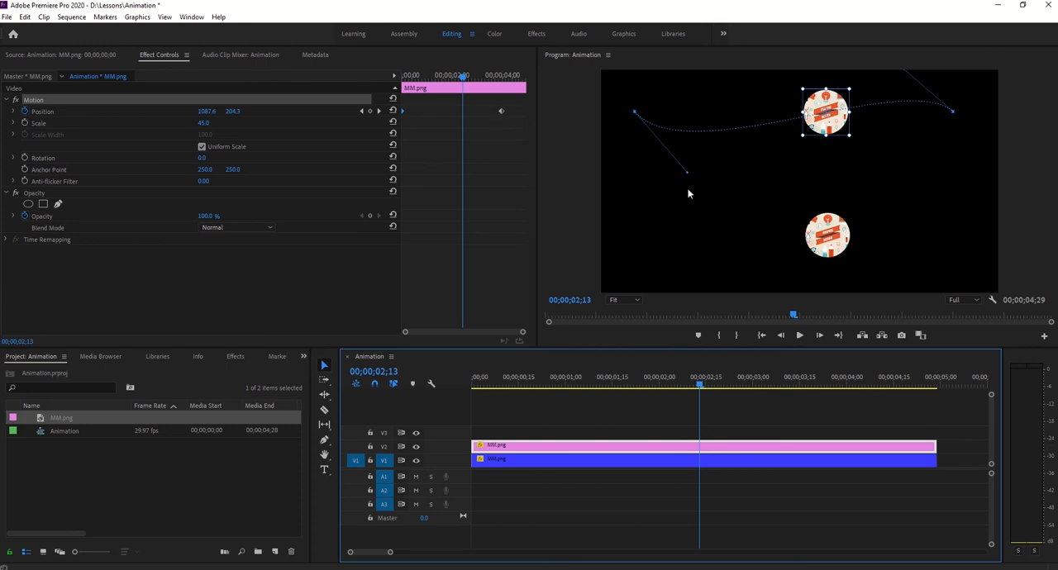
# - Deepen the pink clip's motion path curve by pulling its start handle further down and its end handle further up
pyautogui.moveTo(687, 177); pyautogui.dragTo(731, 271)
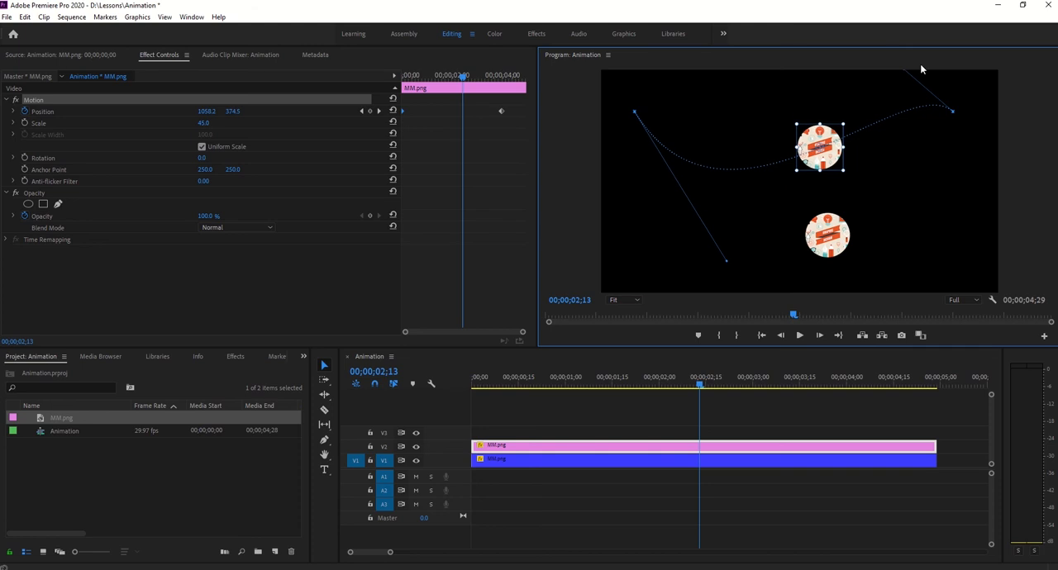
pyautogui.click(616, 300)
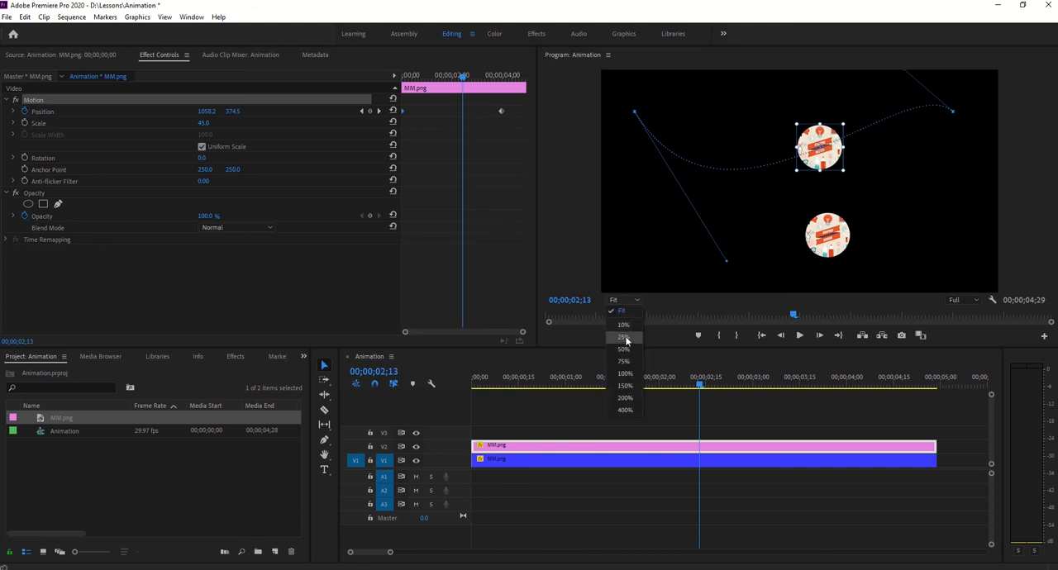
pyautogui.click(624, 350)
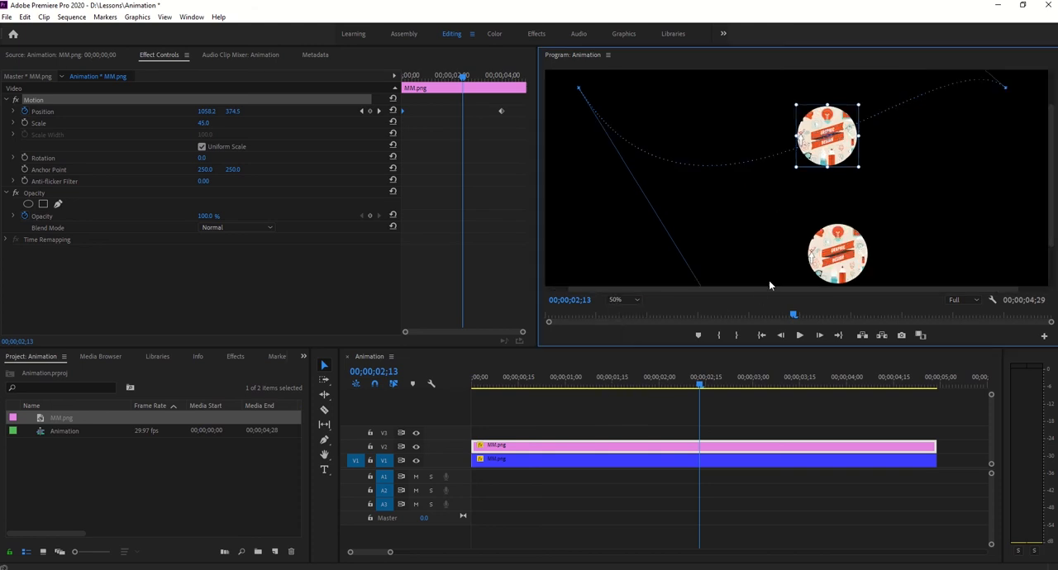
pyautogui.click(627, 302)
pyautogui.click(627, 334)
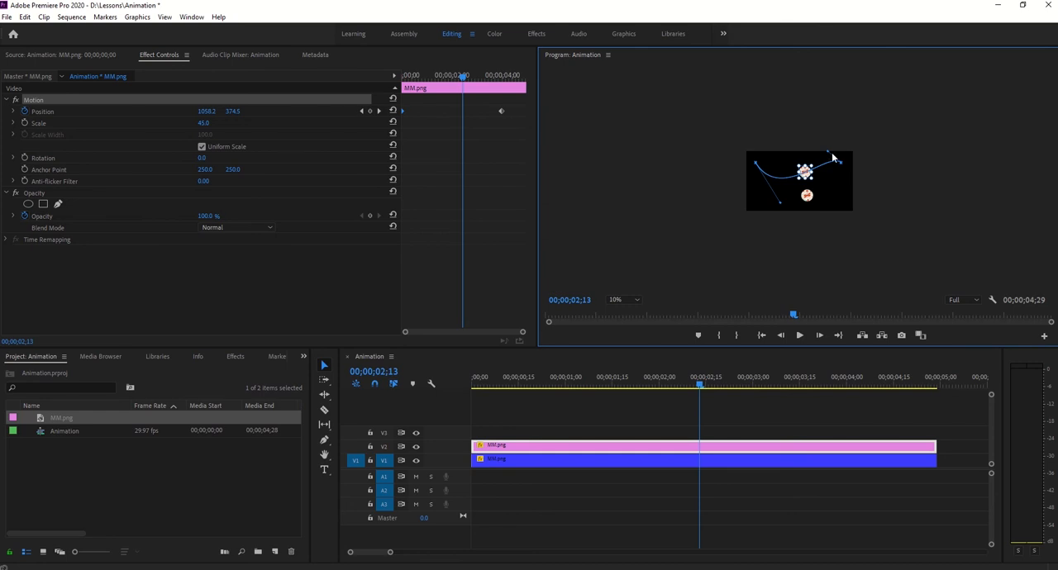
pyautogui.moveTo(824, 150); pyautogui.dragTo(819, 128)
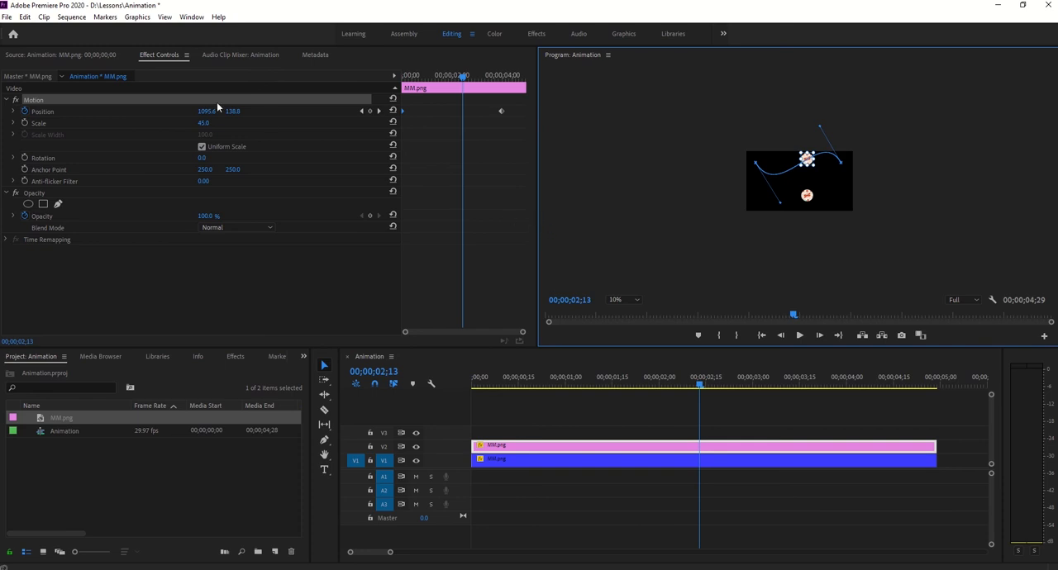
# - Play the animation from the start with the preview fitted, and return the playhead to 00;00;00;00
pyautogui.moveTo(462, 77); pyautogui.dragTo(347, 82)
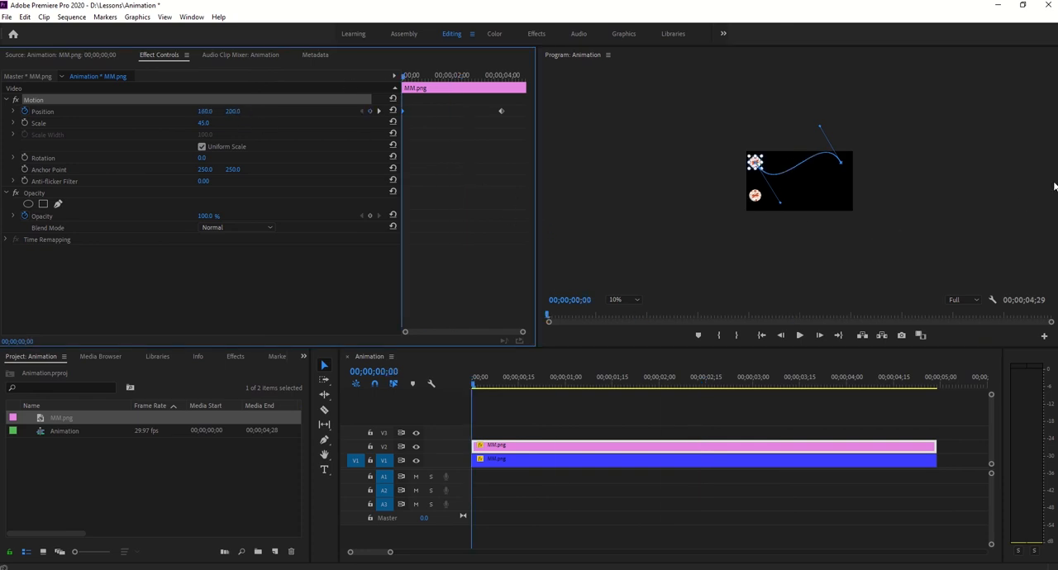
pyautogui.click(626, 301)
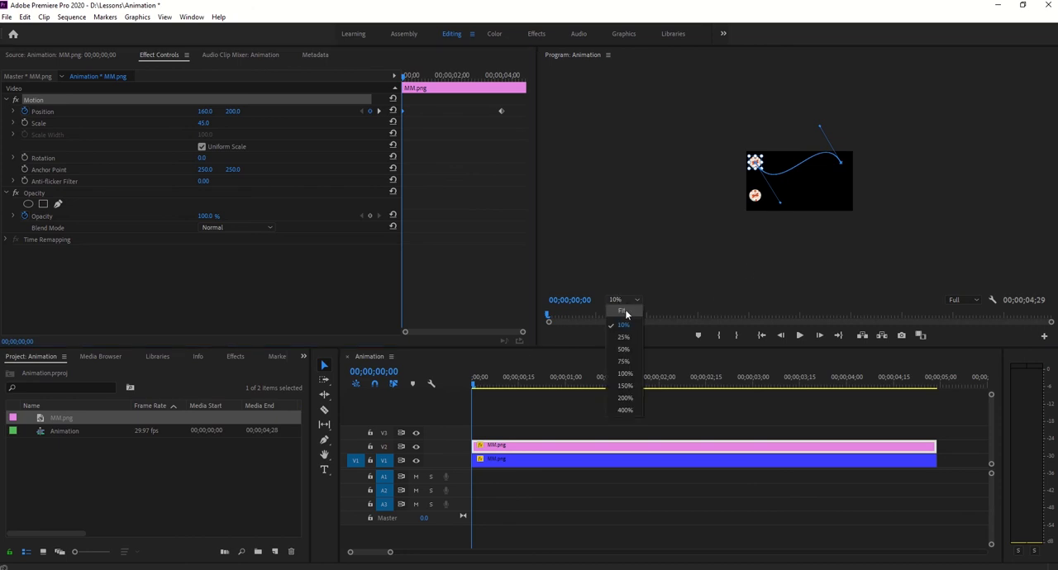
pyautogui.click(626, 312)
pyautogui.click(799, 335)
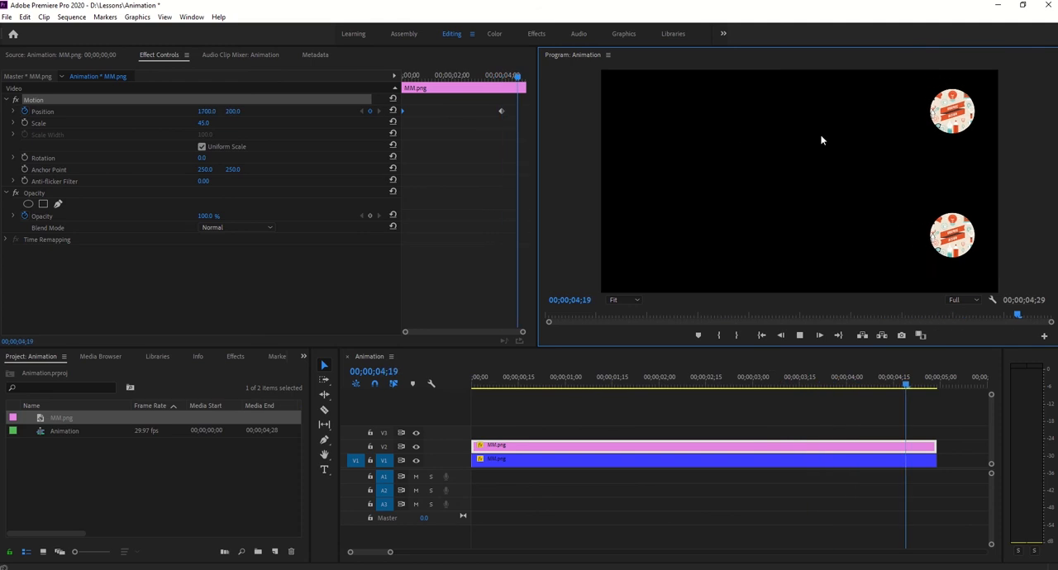
pyautogui.moveTo(937, 385); pyautogui.dragTo(437, 363)
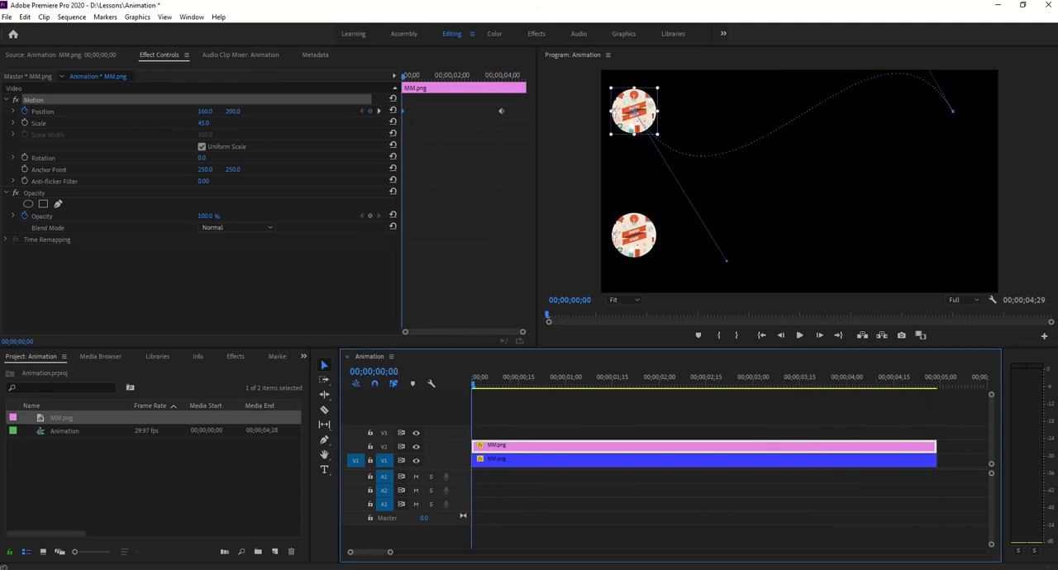
# - Move the end point of the pink clip's motion path slightly down and check the last Position keyframe's temporal interpolation options
pyautogui.moveTo(512, 102); pyautogui.dragTo(400, 137)
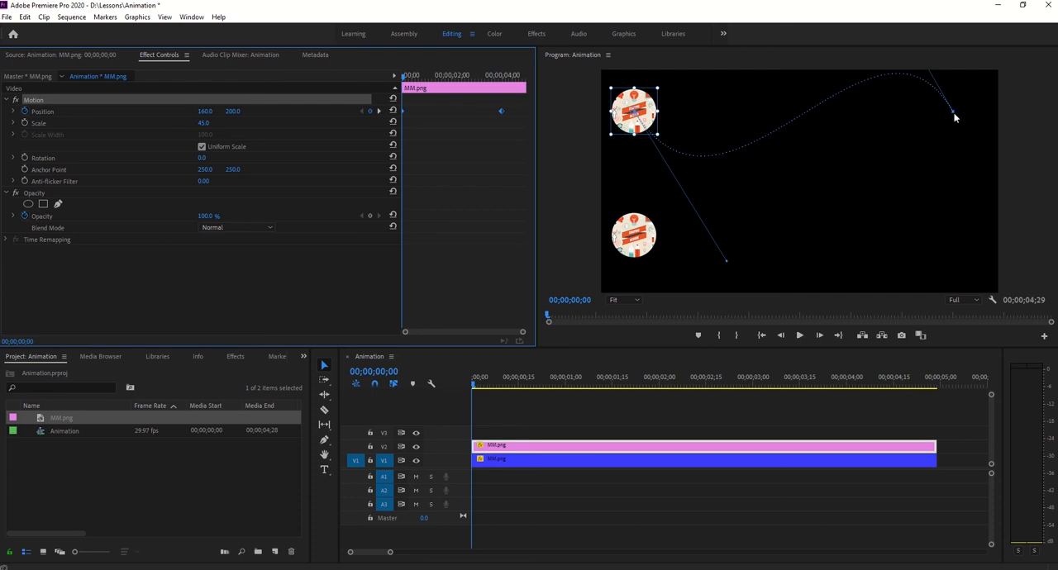
pyautogui.moveTo(954, 116); pyautogui.dragTo(960, 139)
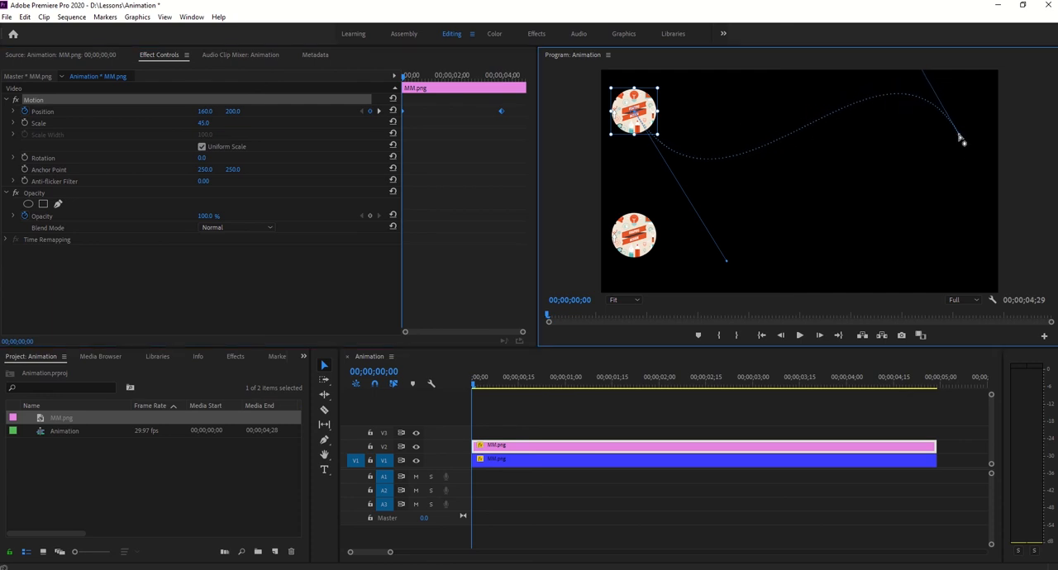
pyautogui.rightClick(502, 111)
pyautogui.click(507, 119)
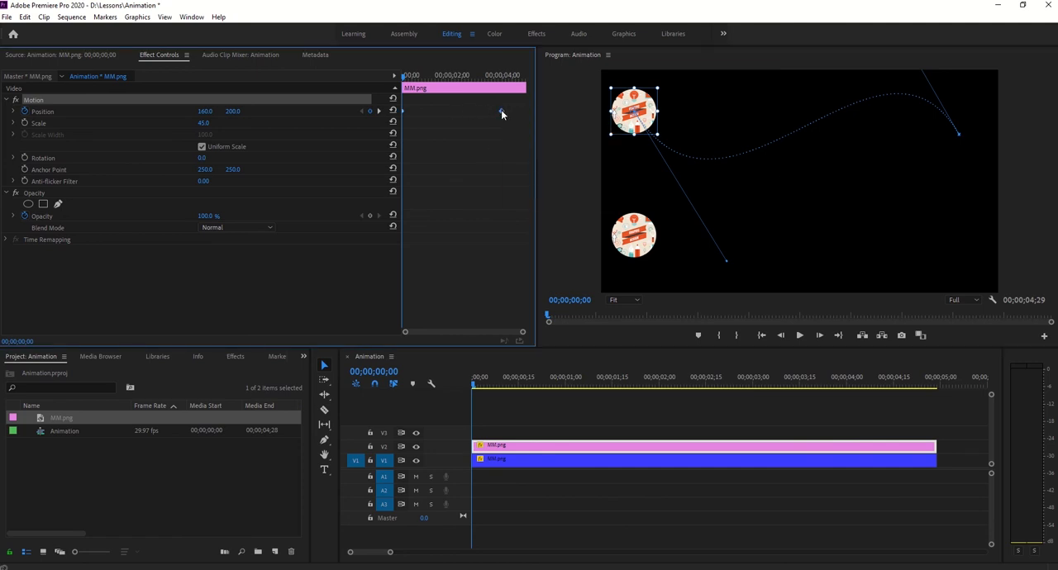
pyautogui.rightClick(501, 111)
pyautogui.moveTo(544, 208)
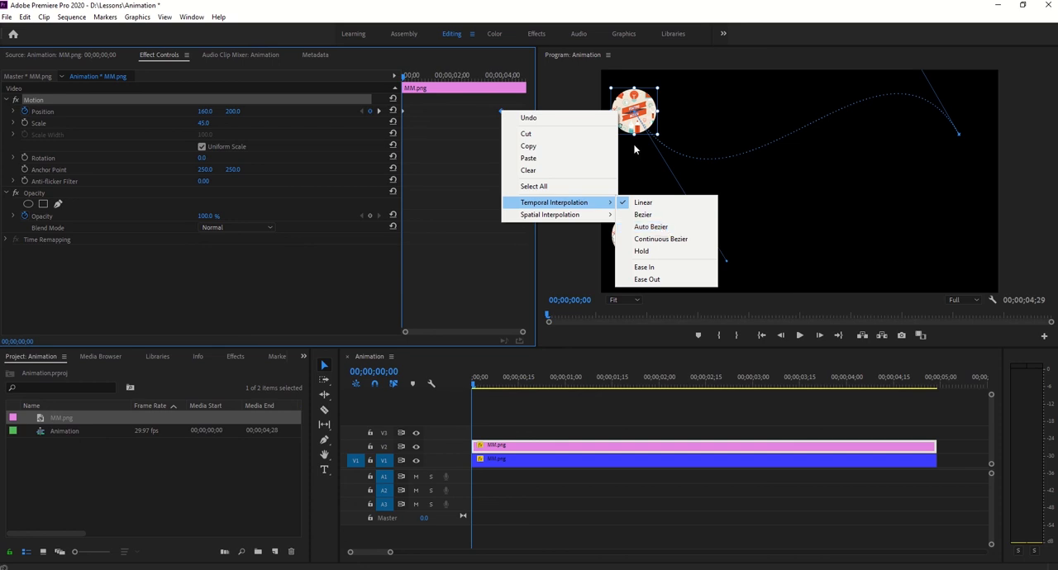
pyautogui.click(657, 227)
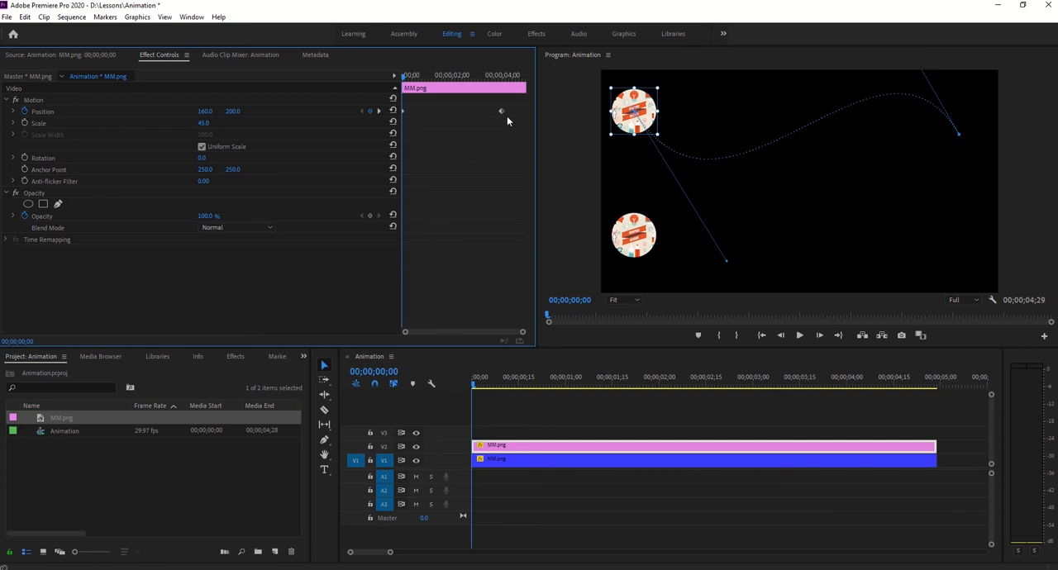
# - Add a Position keyframe to the pink clip at 00;00;01;26 and display its motion path in the preview
pyautogui.moveTo(406, 79); pyautogui.dragTo(447, 81)
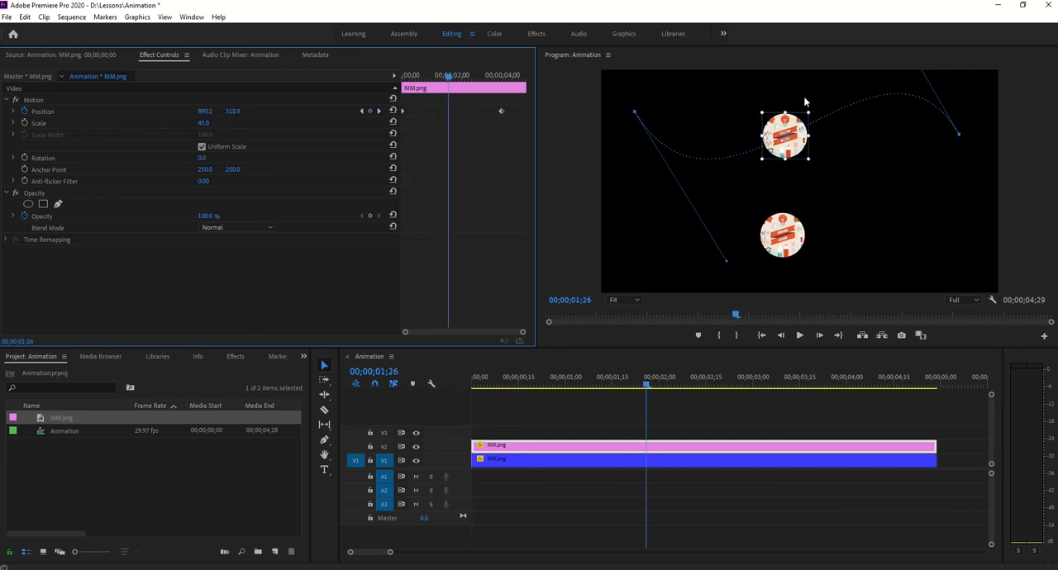
pyautogui.click(371, 111)
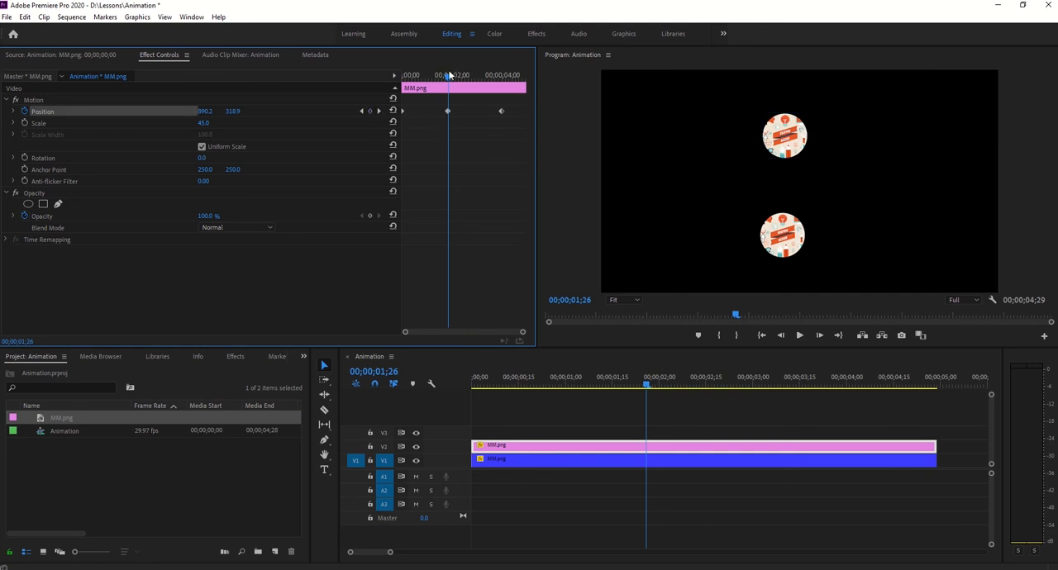
pyautogui.moveTo(449, 76)
pyautogui.mouseDown()
pyautogui.moveTo(373, 76)
pyautogui.moveTo(495, 77)
pyautogui.moveTo(465, 99)
pyautogui.moveTo(446, 94)
pyautogui.mouseUp()
pyautogui.click(120, 99)
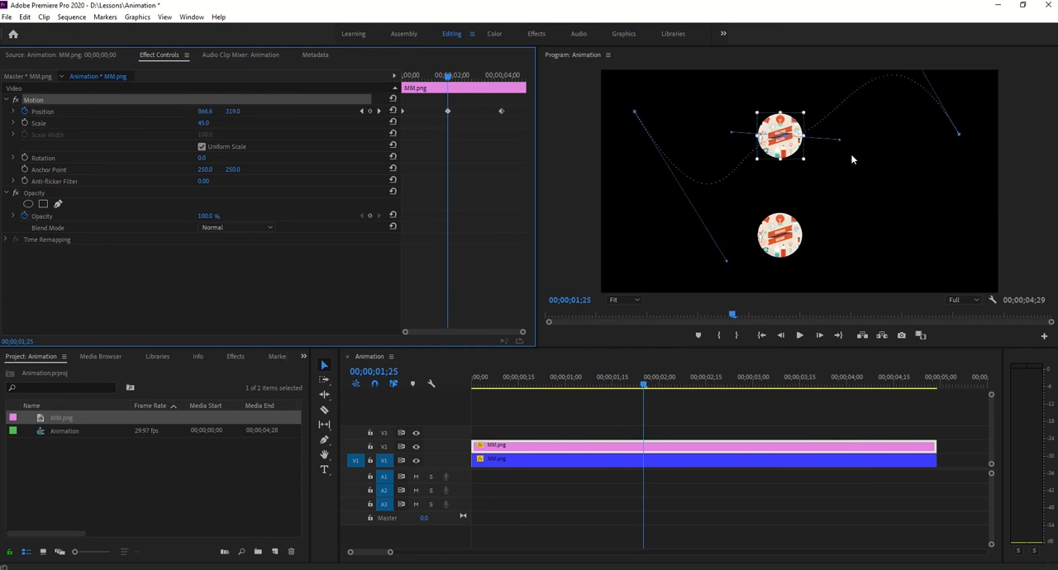
# - Inspect the motion path around the middle Position keyframe at 100% preview zoom, stepping frame by frame
pyautogui.click(620, 300)
pyautogui.click(631, 374)
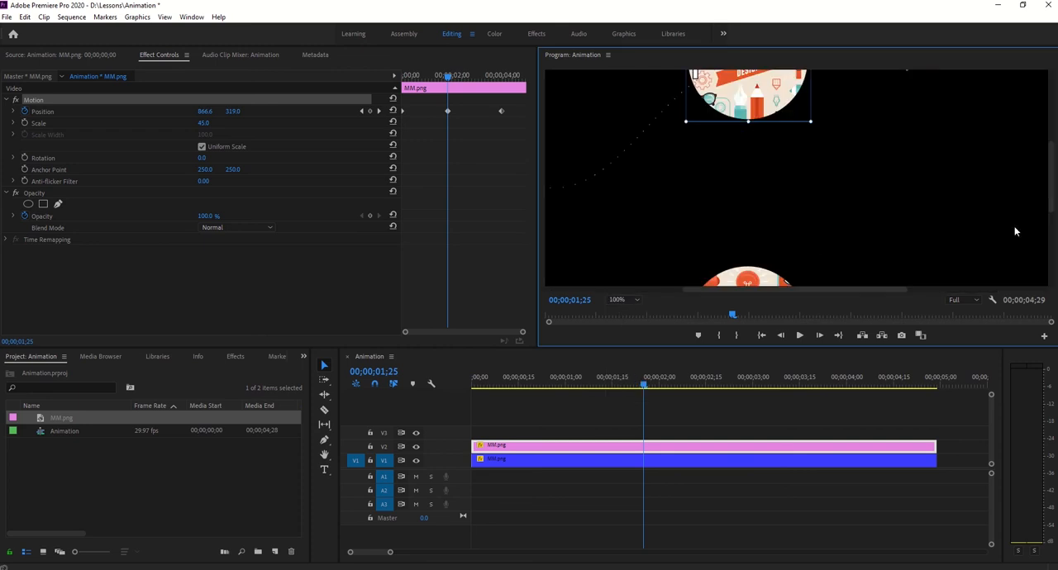
pyautogui.moveTo(1050, 201); pyautogui.dragTo(1050, 166)
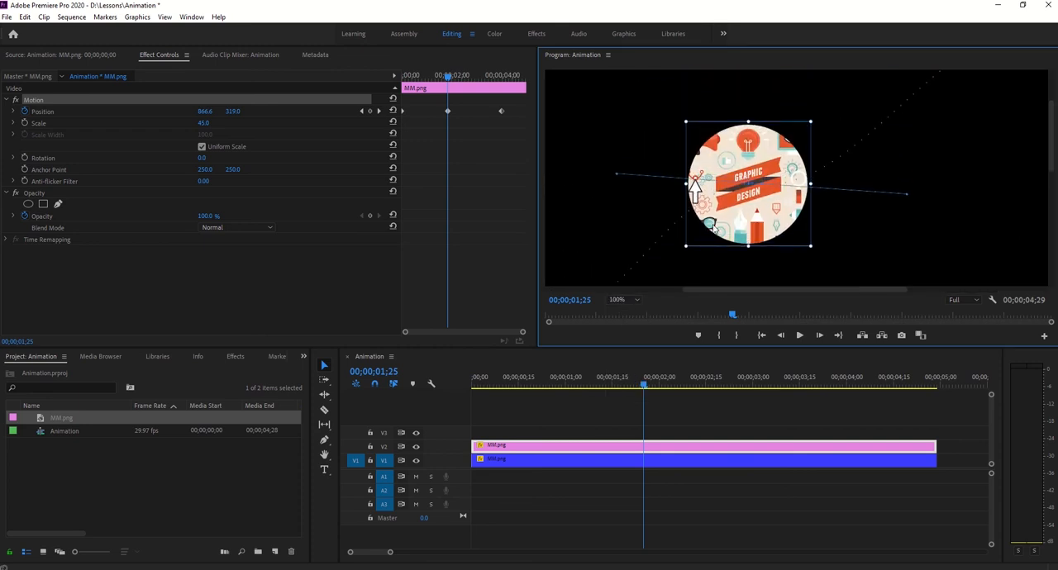
pyautogui.rightClick(448, 112)
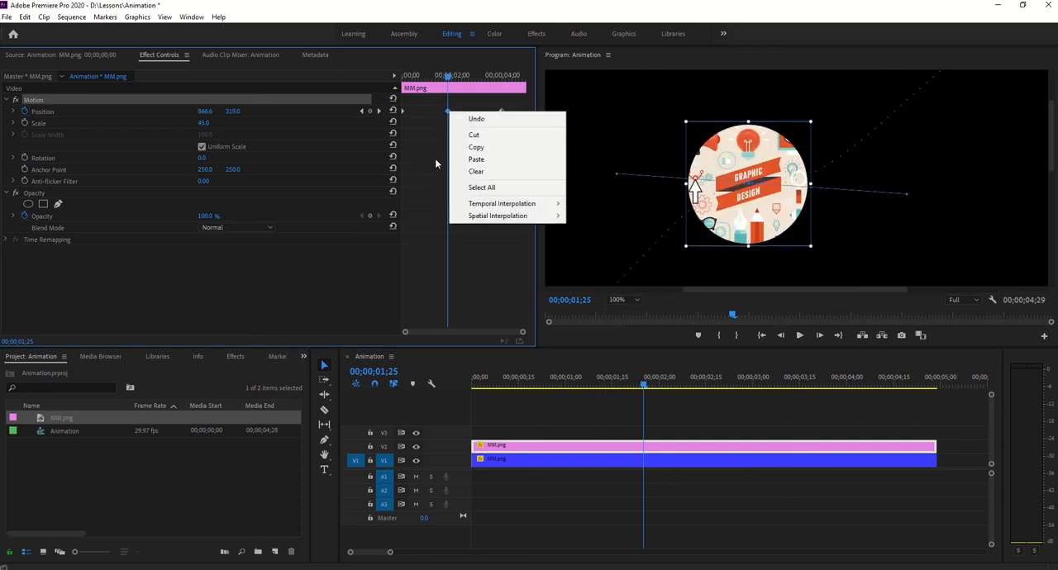
pyautogui.moveTo(488, 213)
pyautogui.click(591, 203)
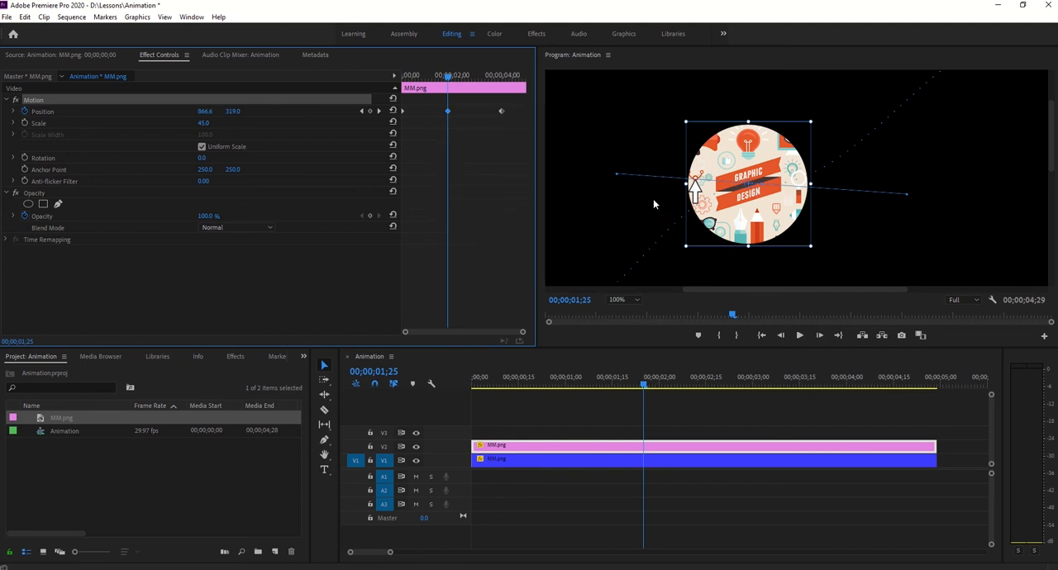
pyautogui.press('Right')
pyautogui.press('Right')
pyautogui.press('Left')
pyautogui.press('Left')
pyautogui.moveTo(509, 100); pyautogui.dragTo(376, 128)
# - Try Linear spatial interpolation on the middle Position keyframe and step through the neighbouring frames
pyautogui.rightClick(448, 111)
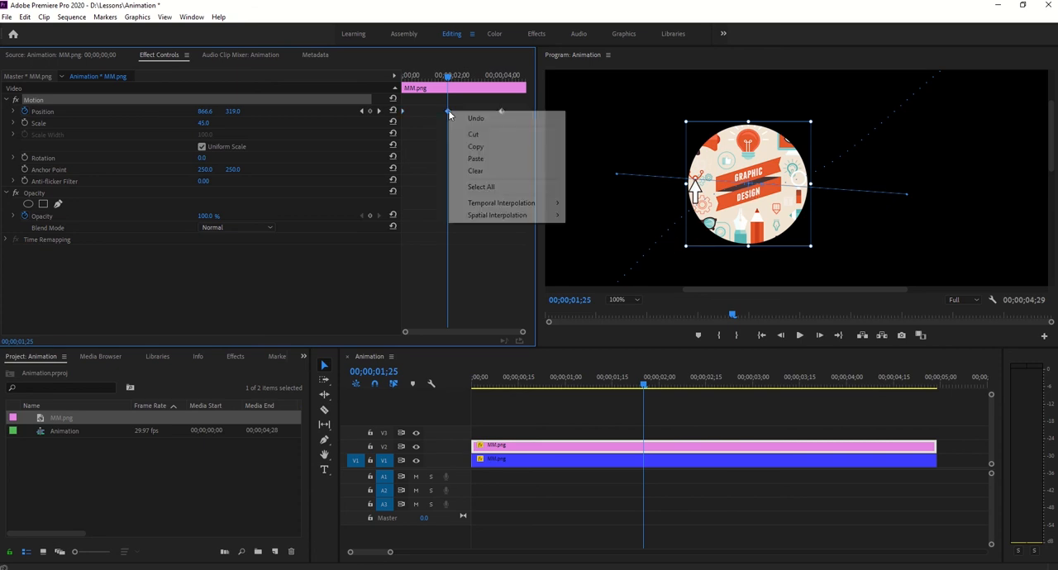
pyautogui.moveTo(508, 206)
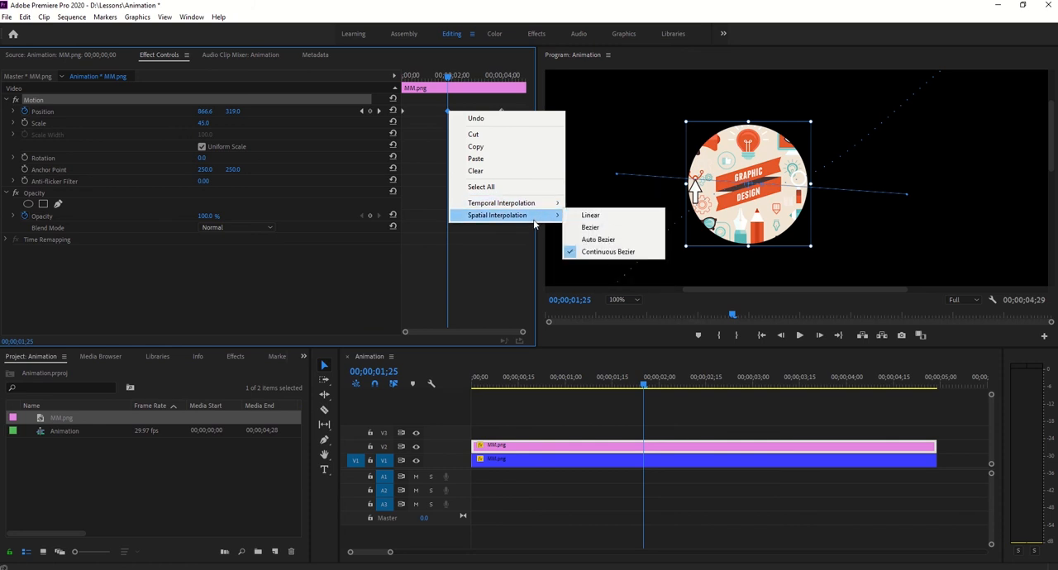
pyautogui.click(588, 215)
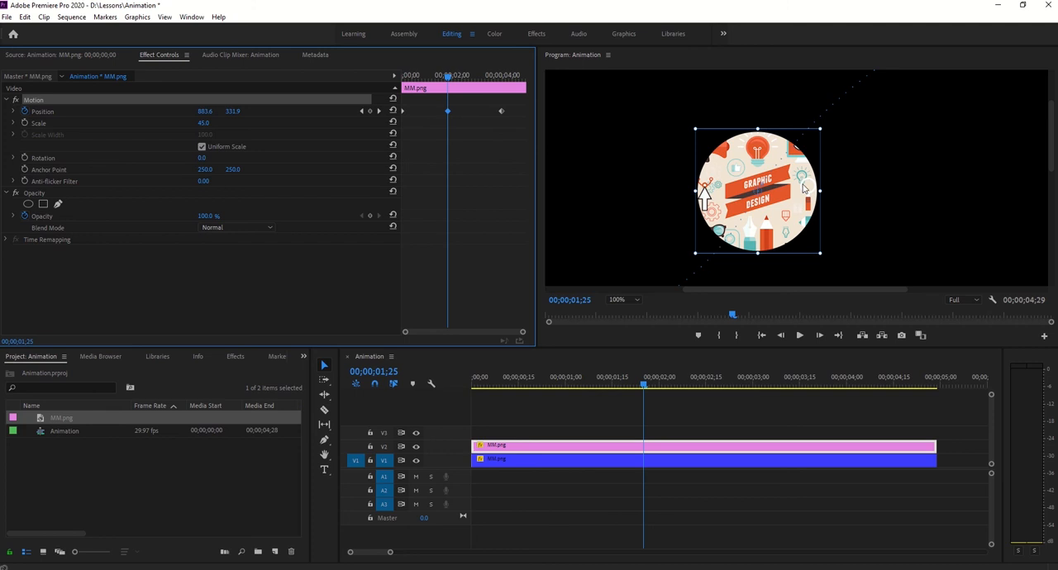
pyautogui.press('Right')
pyautogui.press('Left')
pyautogui.press('Left')
pyautogui.press('Right')
# - Try moving the path point at the centre of the pink clip's image, and undo the resulting anchor point changes
pyautogui.moveTo(757, 193); pyautogui.dragTo(760, 191)
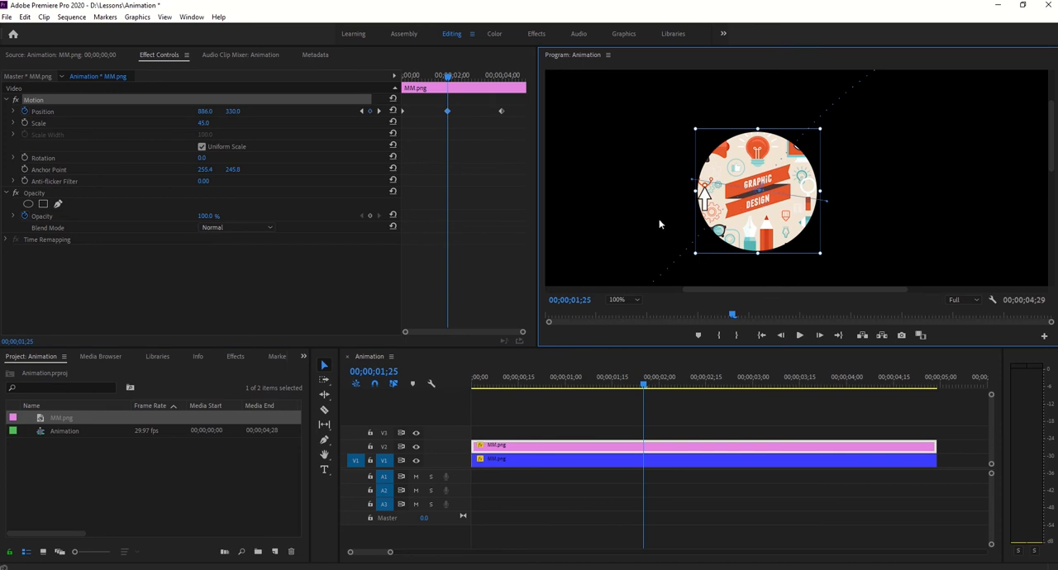
pyautogui.click(478, 139)
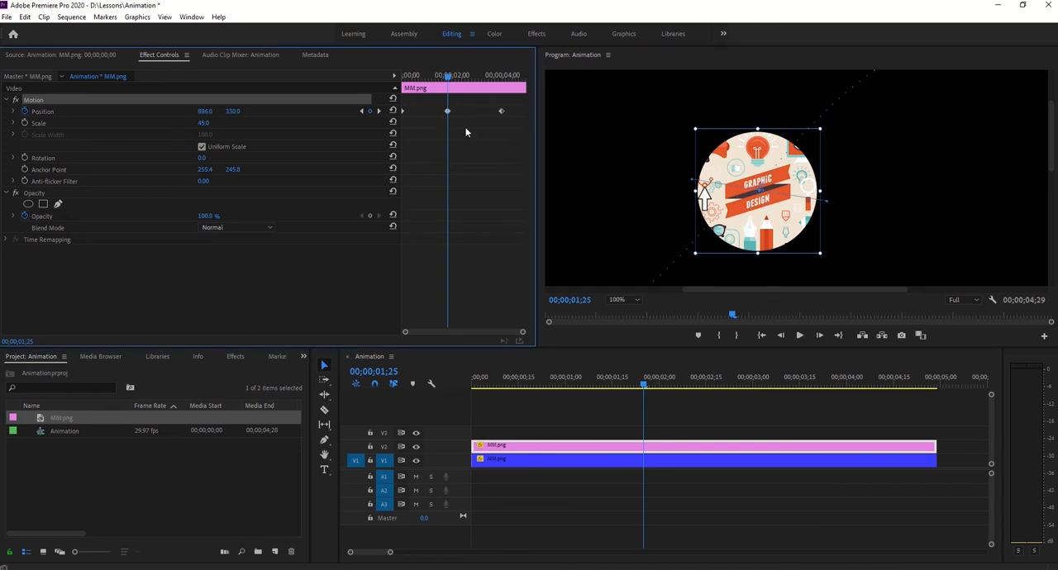
pyautogui.rightClick(448, 112)
pyautogui.moveTo(516, 217)
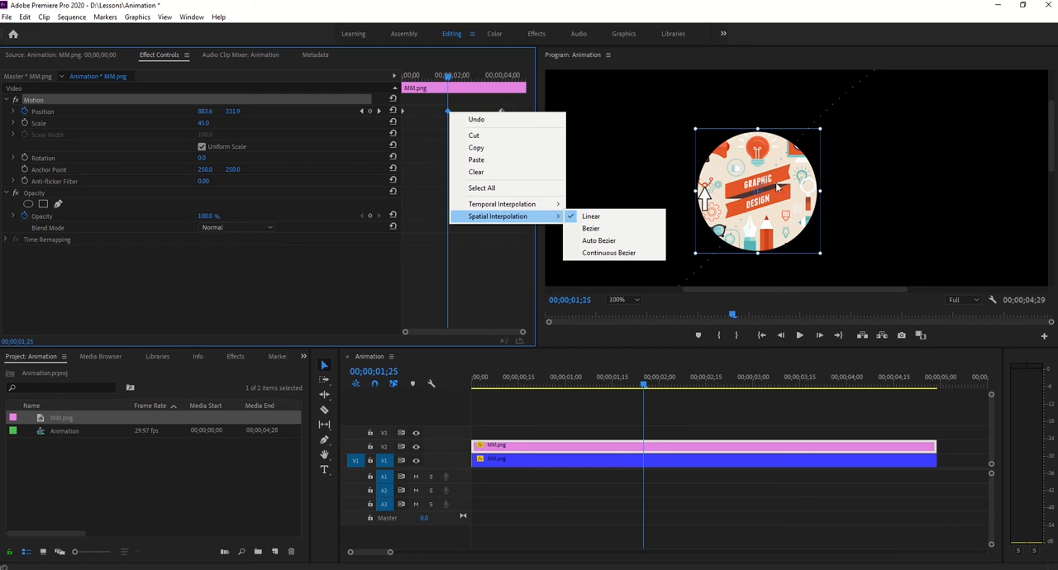
pyautogui.click(755, 194)
pyautogui.hotkey('ctrl', 'z')
pyautogui.hotkey('ctrl', 'z')
pyautogui.hotkey('ctrl', 'z')
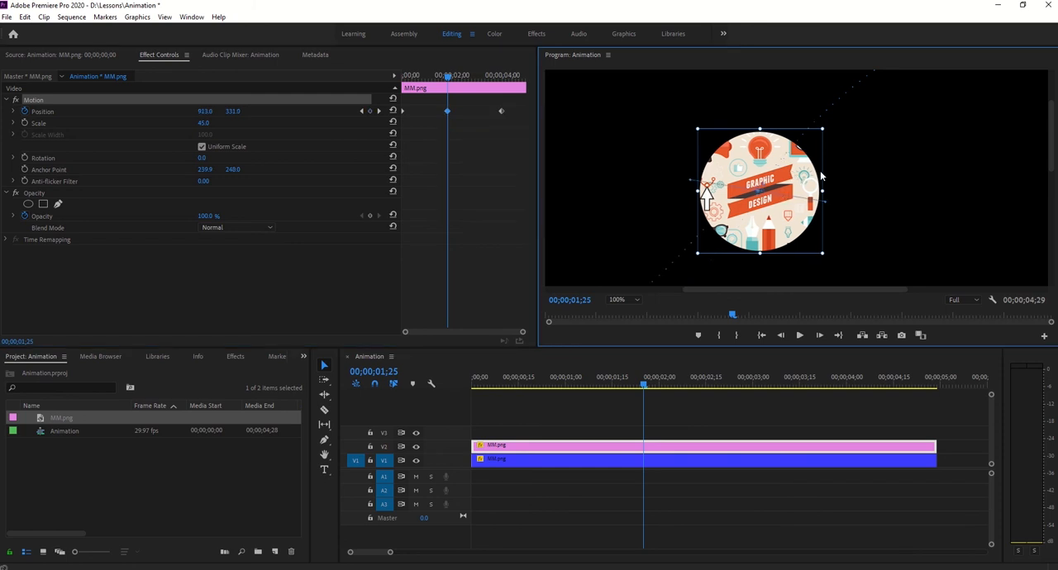
pyautogui.moveTo(522, 334); pyautogui.dragTo(405, 332)
pyautogui.hotkey('ctrl', 'z')
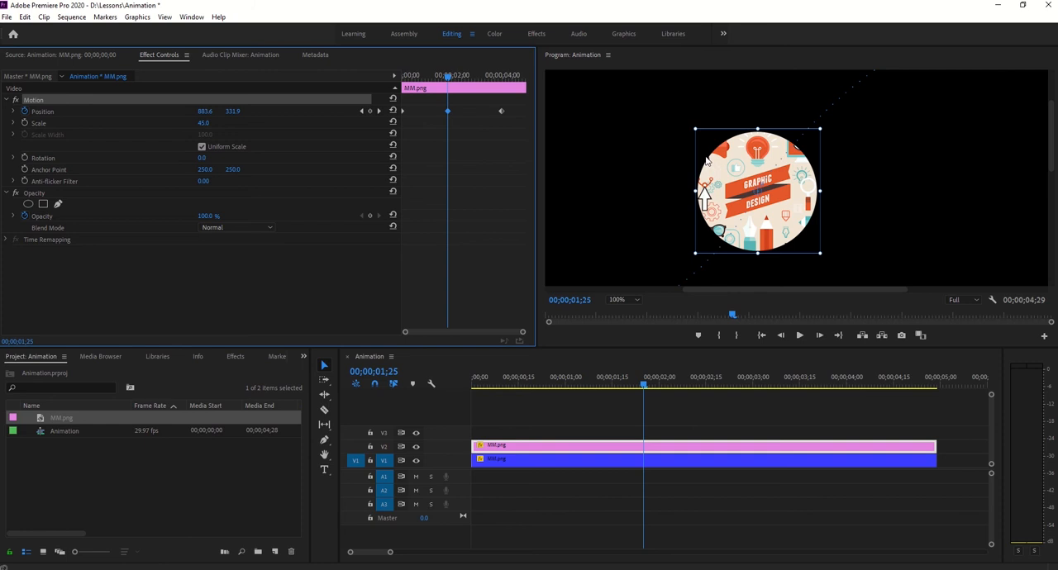
# - Try Bezier spatial interpolation on the middle Position keyframe and angle its two direction handles independently
pyautogui.rightClick(447, 111)
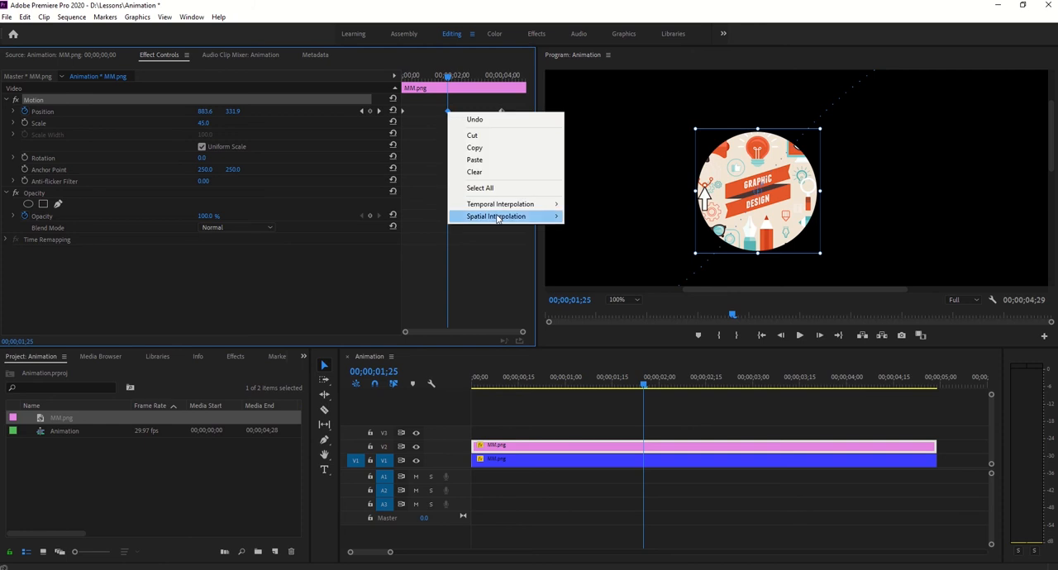
pyautogui.moveTo(500, 215)
pyautogui.click(589, 229)
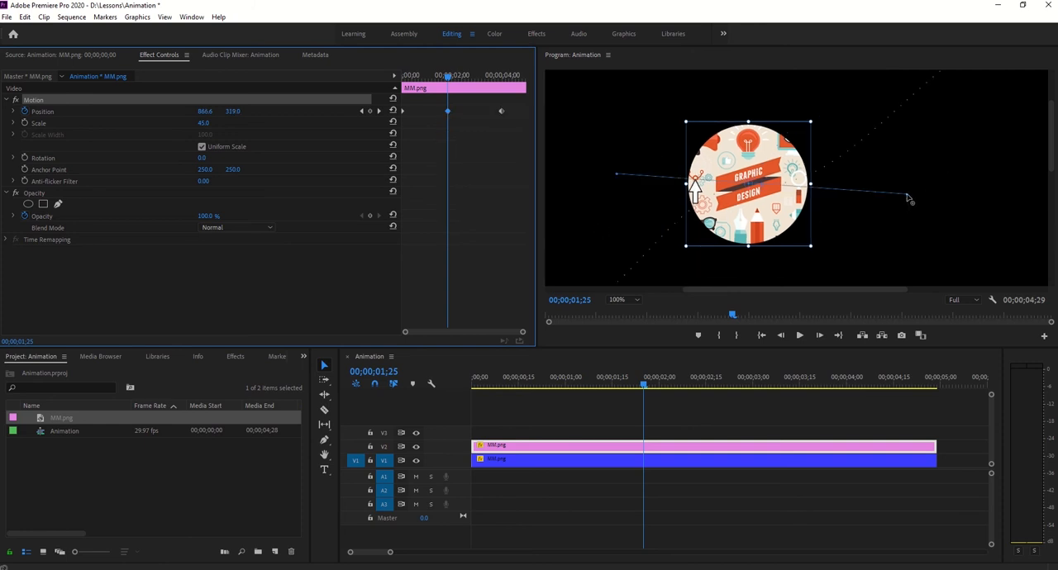
pyautogui.moveTo(908, 199)
pyautogui.mouseDown()
pyautogui.moveTo(907, 152)
pyautogui.moveTo(883, 248)
pyautogui.moveTo(881, 163)
pyautogui.moveTo(890, 205)
pyautogui.moveTo(906, 150)
pyautogui.moveTo(899, 195)
pyautogui.moveTo(893, 187)
pyautogui.mouseUp()
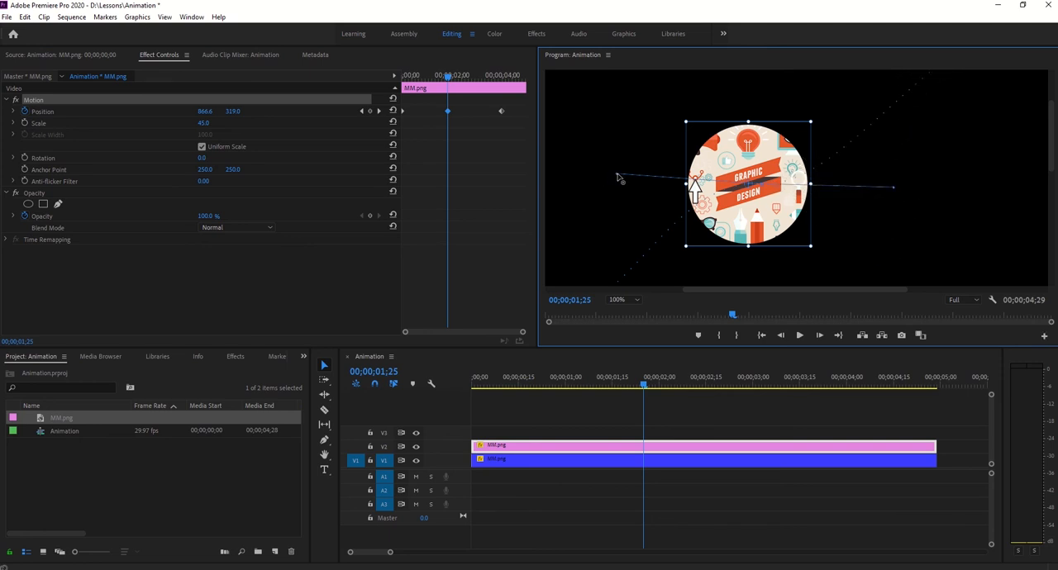
pyautogui.moveTo(618, 178); pyautogui.dragTo(611, 242)
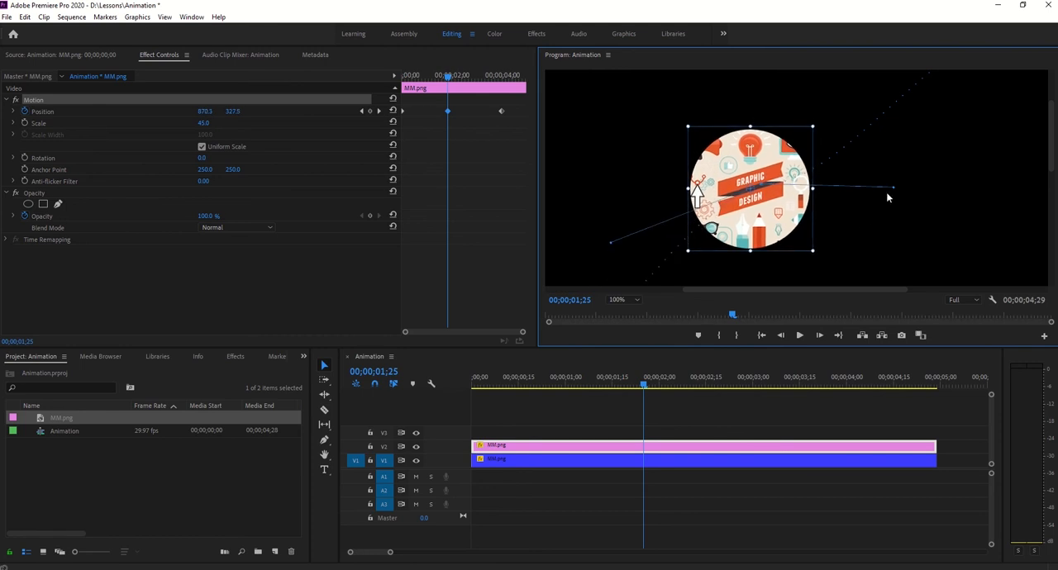
pyautogui.moveTo(894, 188); pyautogui.dragTo(871, 261)
pyautogui.moveTo(882, 227); pyautogui.dragTo(885, 149)
# - Set the middle Position keyframe's spatial interpolation to Auto Bezier
pyautogui.rightClick(449, 113)
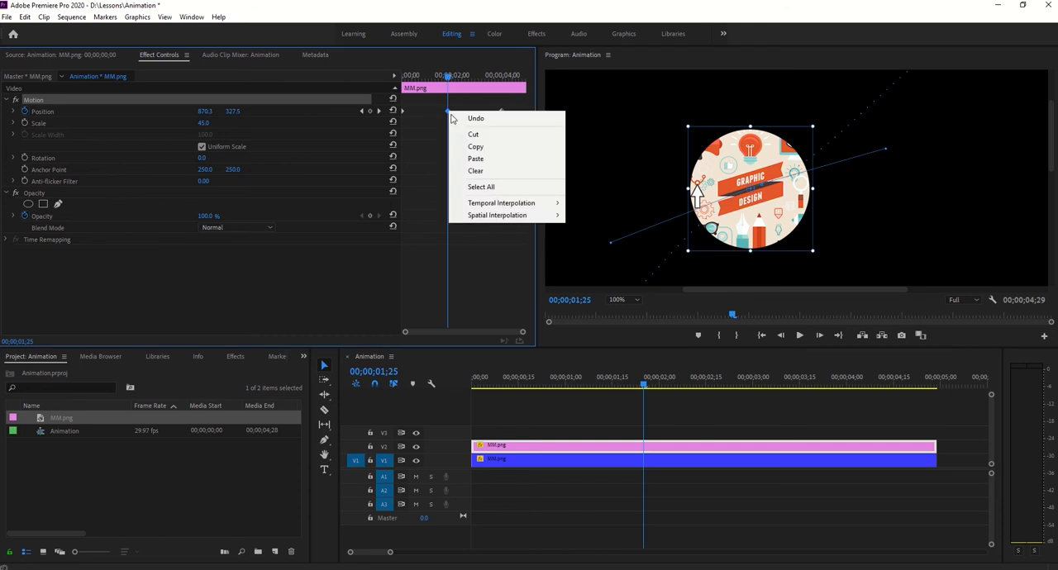
pyautogui.moveTo(541, 217)
pyautogui.click(588, 240)
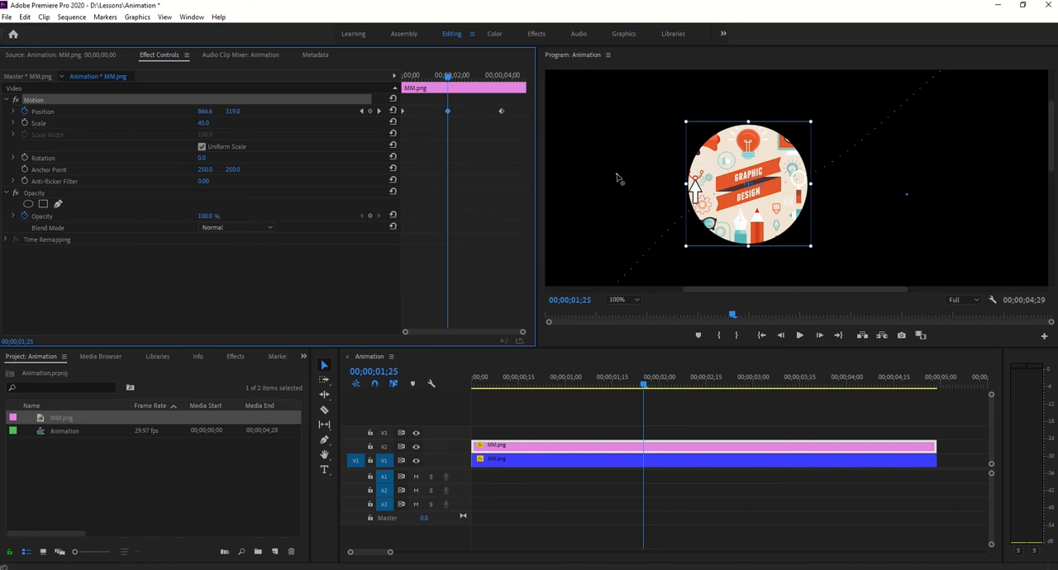
# - Try Continuous Bezier spatial interpolation on the middle Position keyframe and nudge its left direction handle slightly outward
pyautogui.rightClick(447, 111)
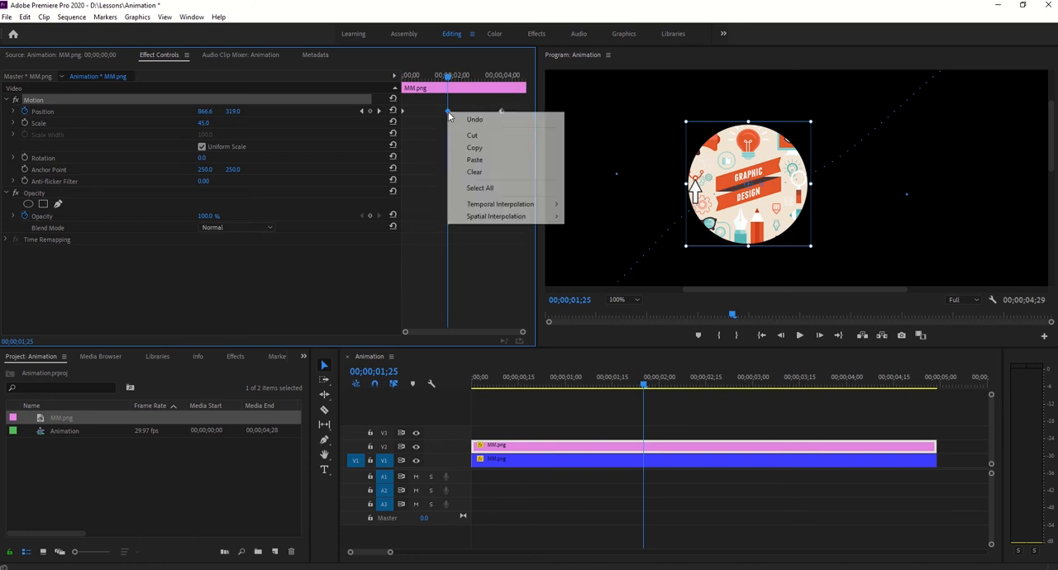
pyautogui.moveTo(506, 220)
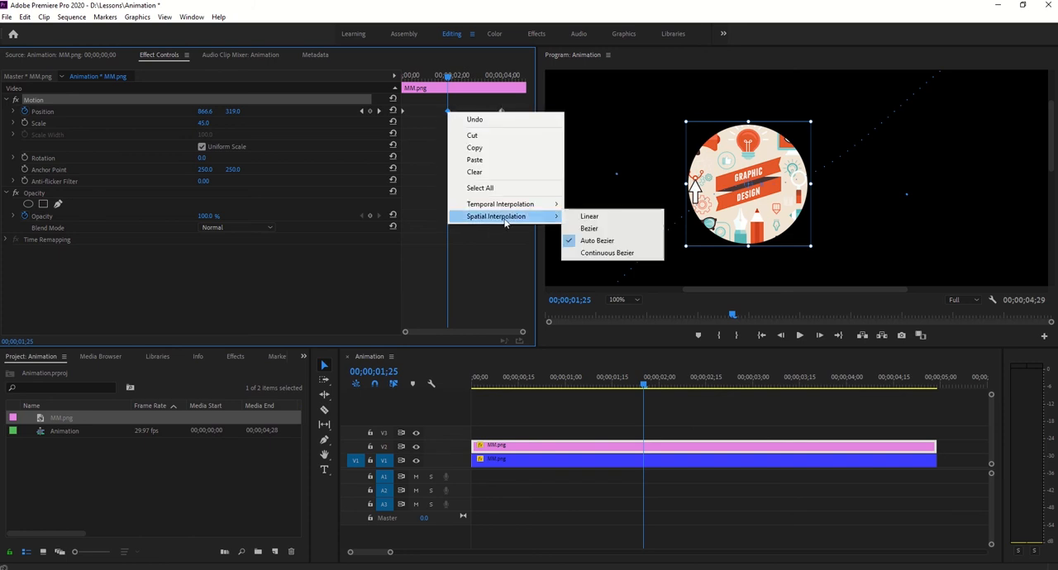
pyautogui.click(612, 255)
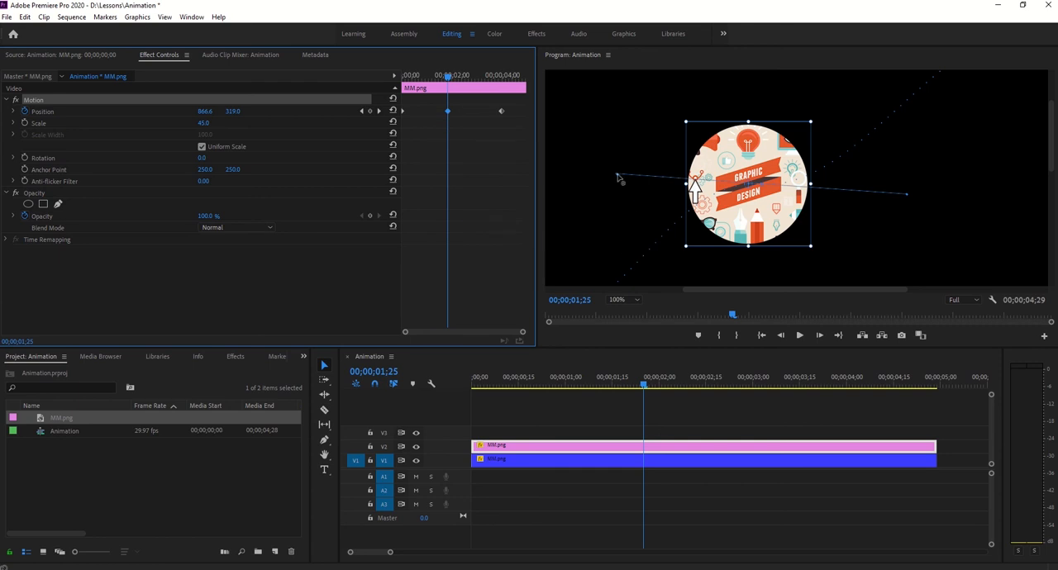
pyautogui.moveTo(618, 178)
pyautogui.mouseDown()
pyautogui.moveTo(619, 236)
pyautogui.moveTo(633, 137)
pyautogui.moveTo(610, 204)
pyautogui.moveTo(610, 175)
pyautogui.mouseUp()
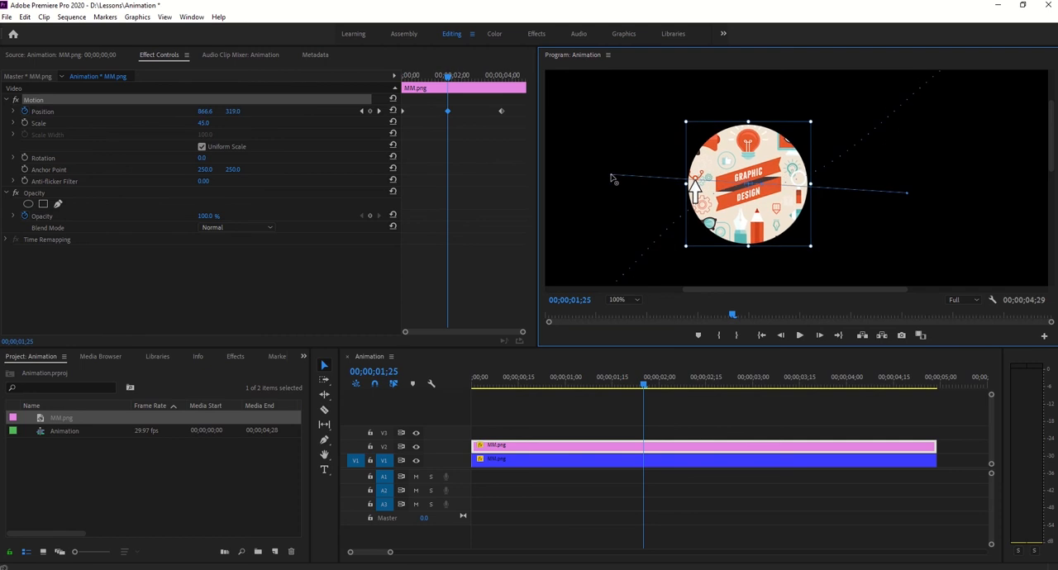
# - Try Auto Bezier spatial interpolation on the middle Position keyframe, undo one direction handle change, and angle the left handle upward
pyautogui.rightClick(449, 113)
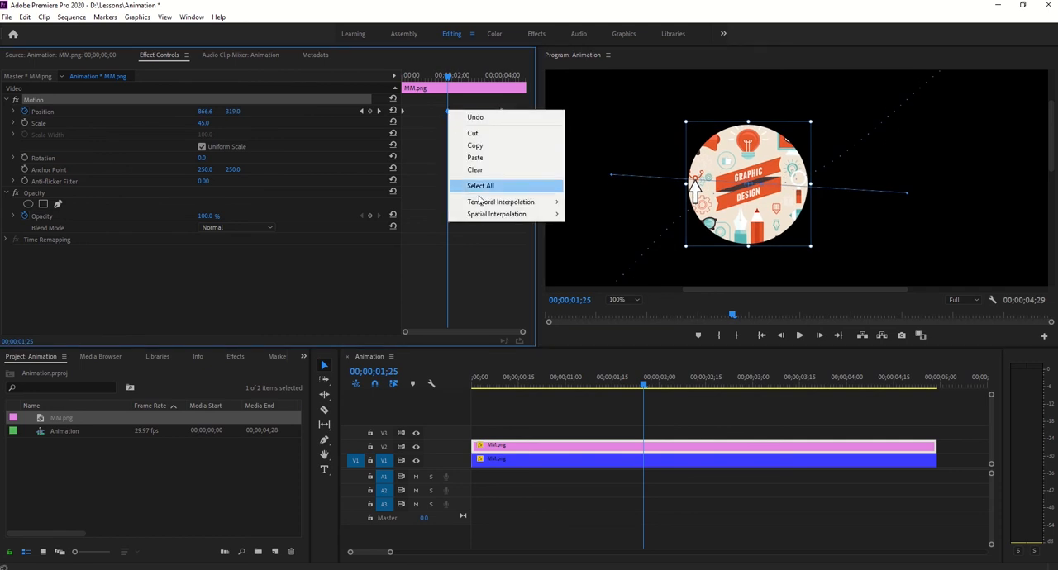
pyautogui.moveTo(500, 213)
pyautogui.click(589, 237)
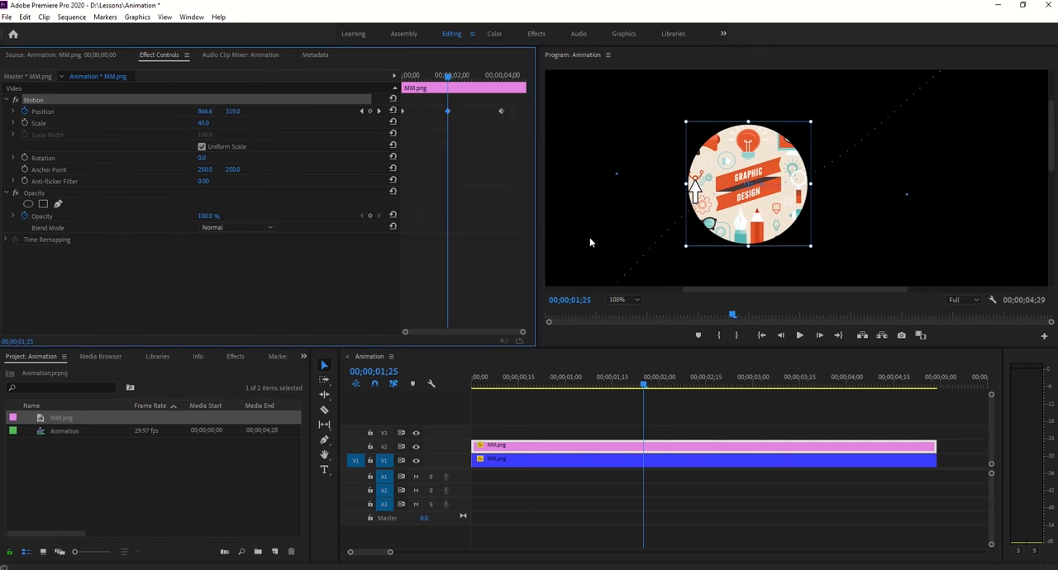
pyautogui.moveTo(616, 177); pyautogui.dragTo(618, 230)
pyautogui.hotkey('ctrl', 'z')
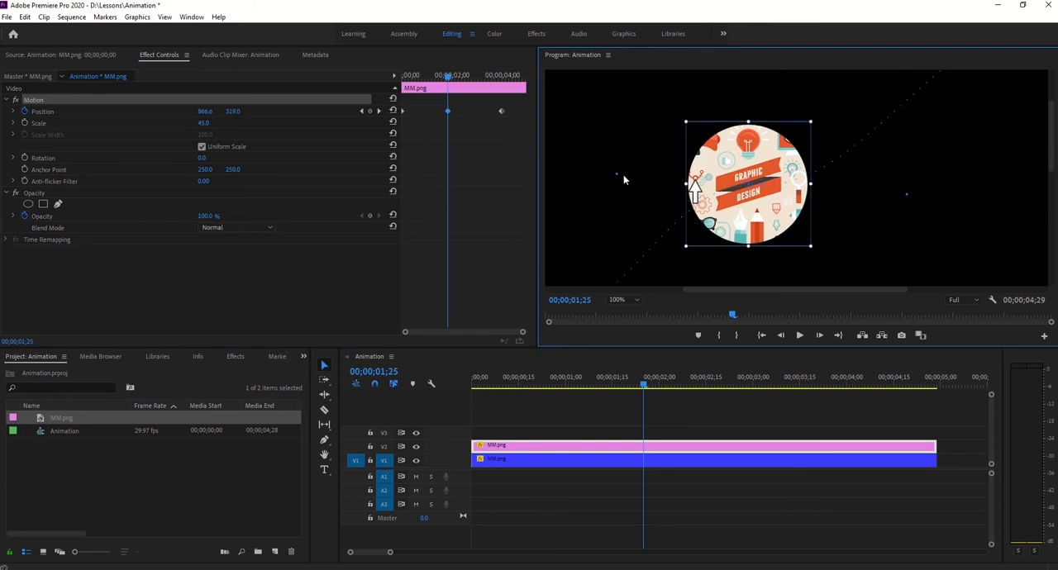
pyautogui.moveTo(615, 178); pyautogui.dragTo(632, 123)
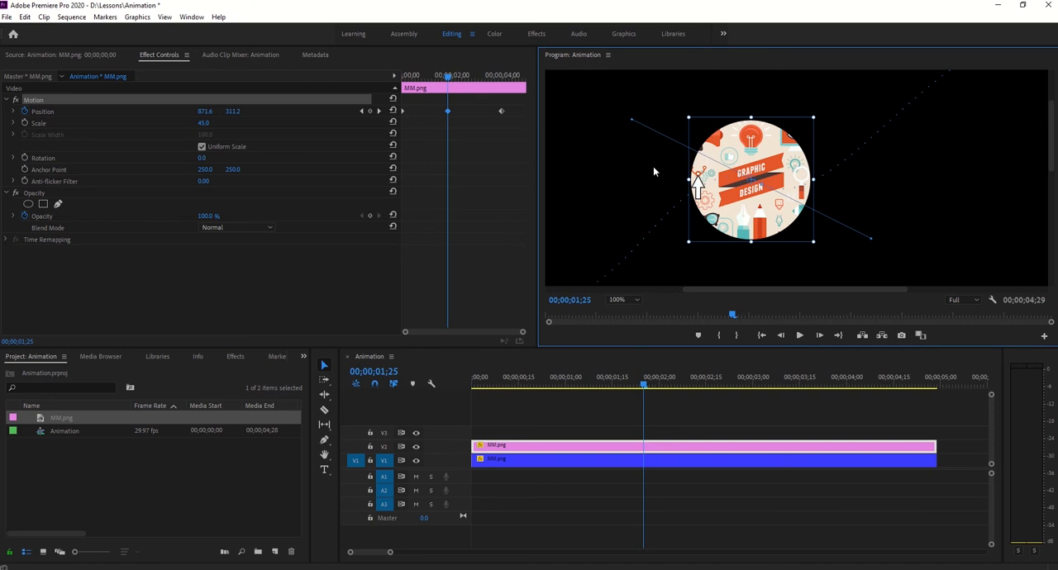
# - Fit the whole frame in the program view and set all three of the pink clip's Position keyframes to Linear spatial interpolation
pyautogui.rightClick(448, 113)
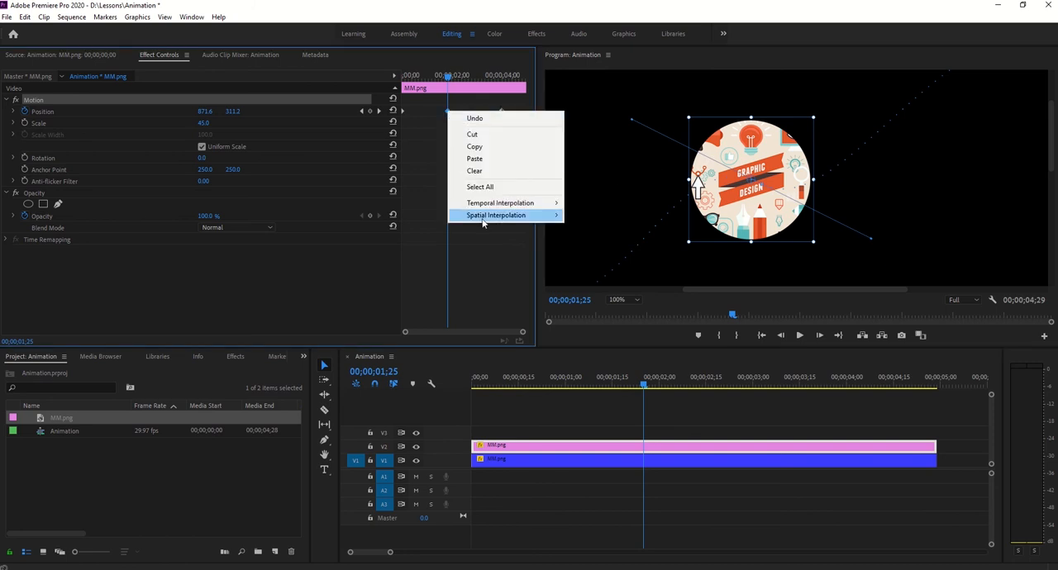
pyautogui.moveTo(494, 217)
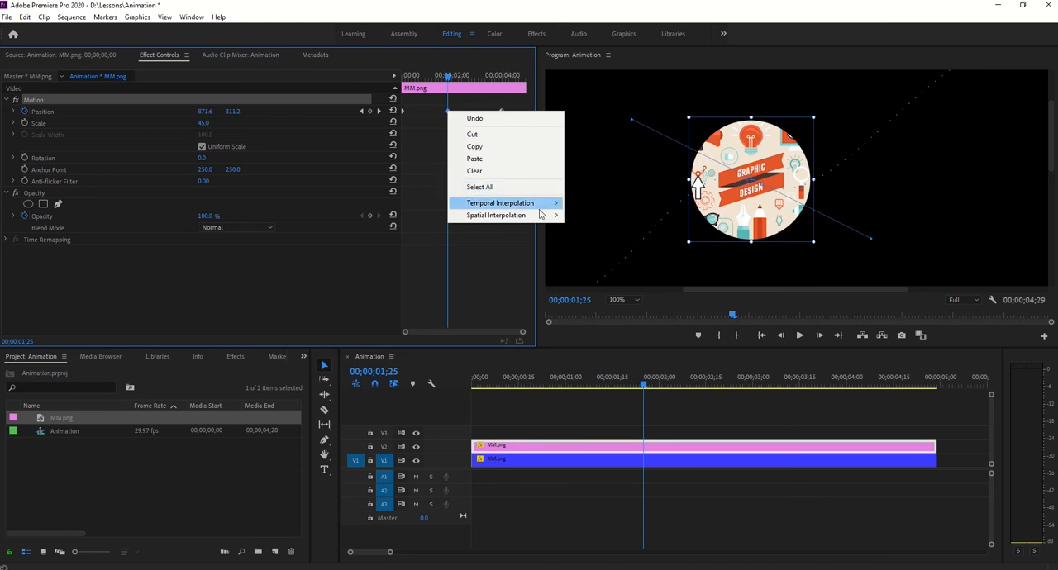
pyautogui.click(624, 299)
pyautogui.click(625, 315)
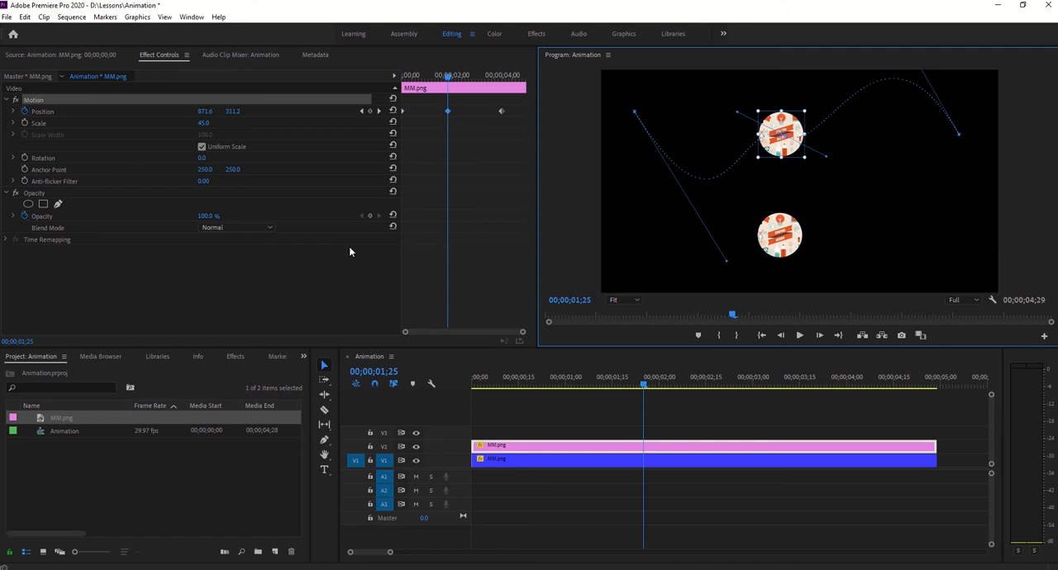
pyautogui.moveTo(505, 104); pyautogui.dragTo(392, 123)
pyautogui.rightClick(402, 112)
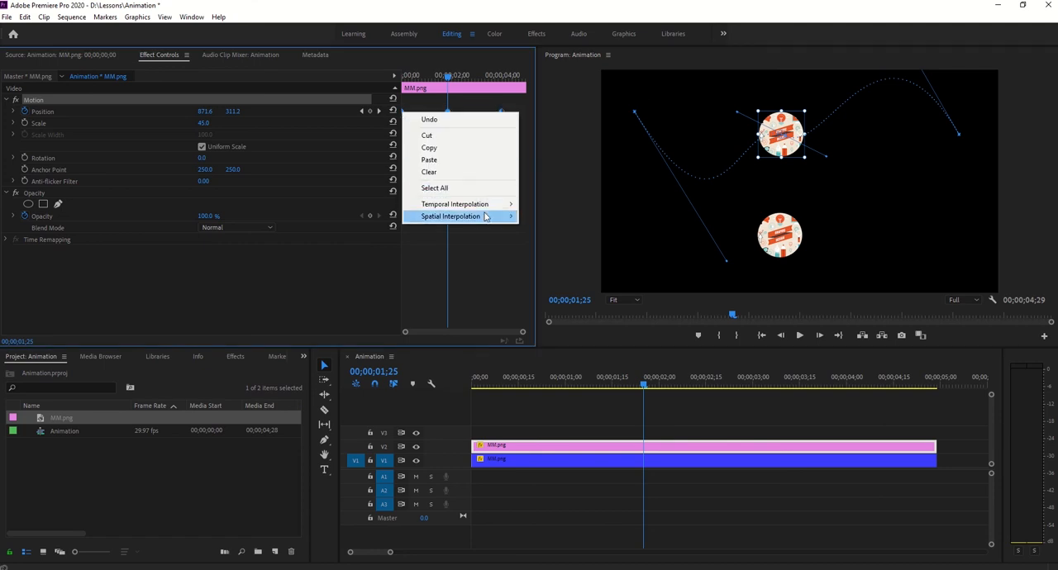
pyautogui.click(566, 216)
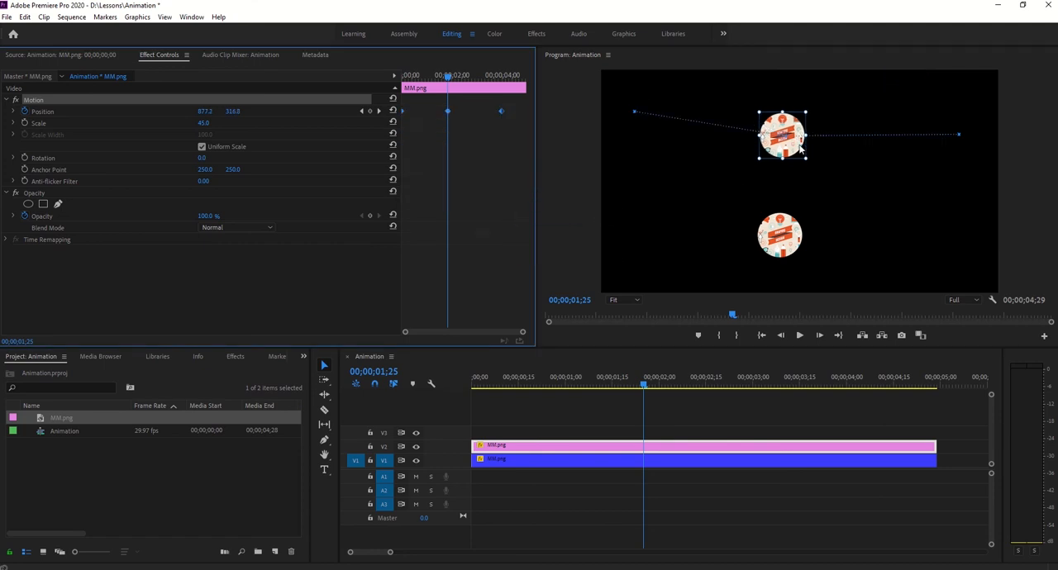
# - Delete the pink clip's middle Position keyframe and set the last keyframe's vertical position to 200
pyautogui.click(447, 111)
pyautogui.press('Delete')
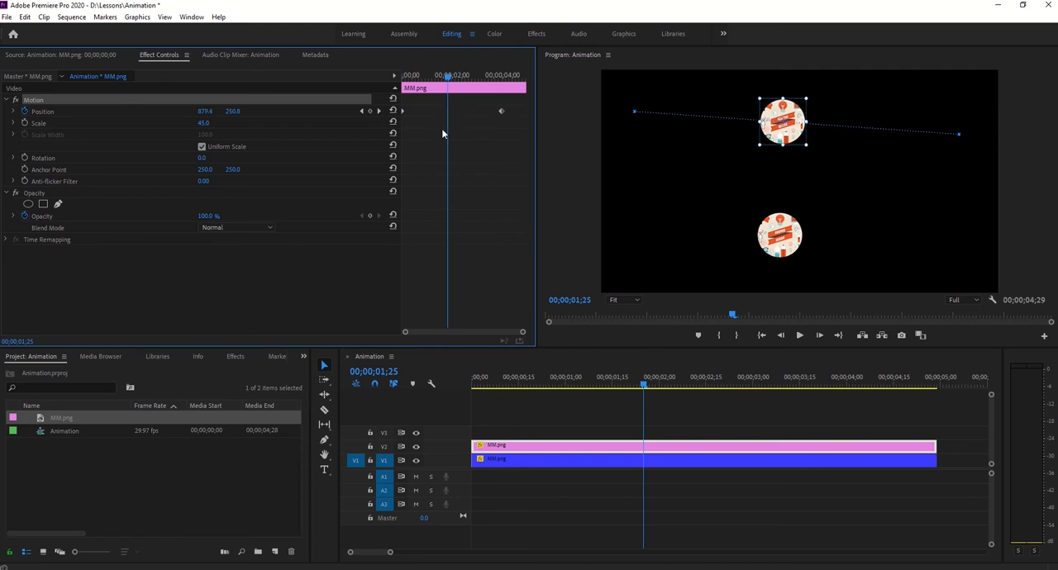
pyautogui.click(378, 110)
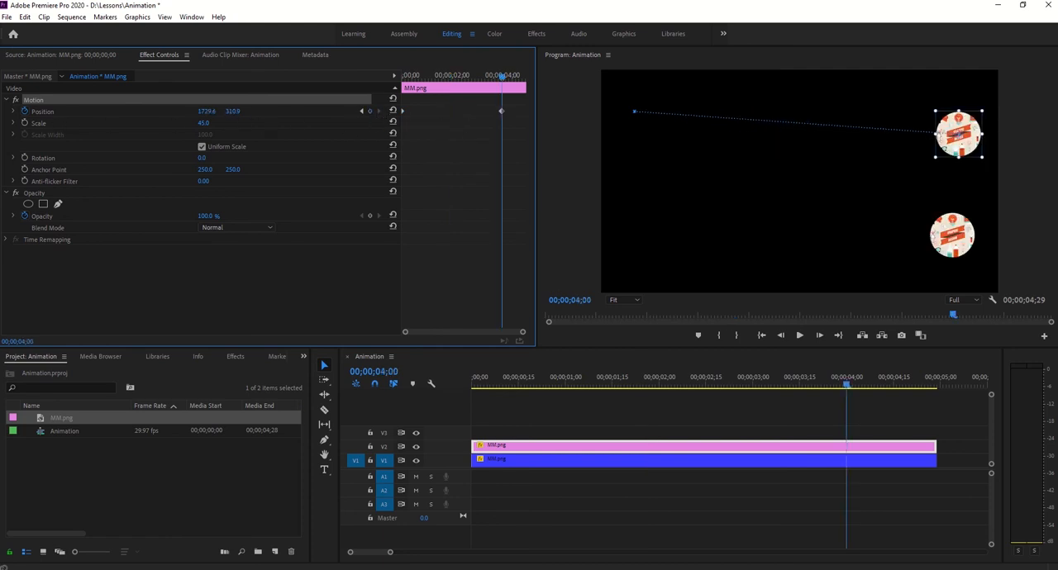
pyautogui.click(235, 111)
pyautogui.write('250.8')
pyautogui.press('Return')
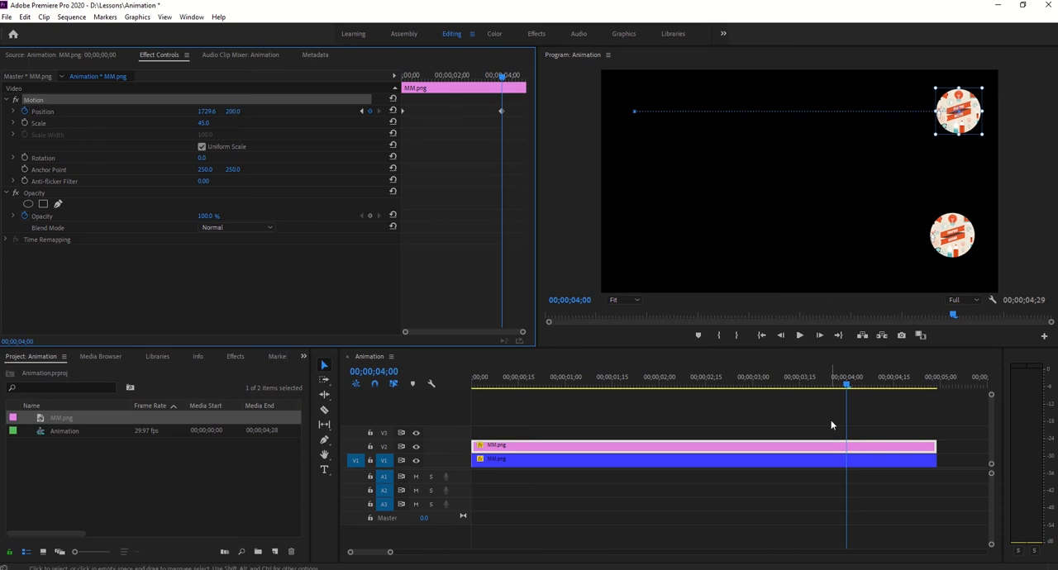
# - Set both of the blue clip's Position keyframes to Linear spatial interpolation
pyautogui.moveTo(846, 385); pyautogui.dragTo(475, 386)
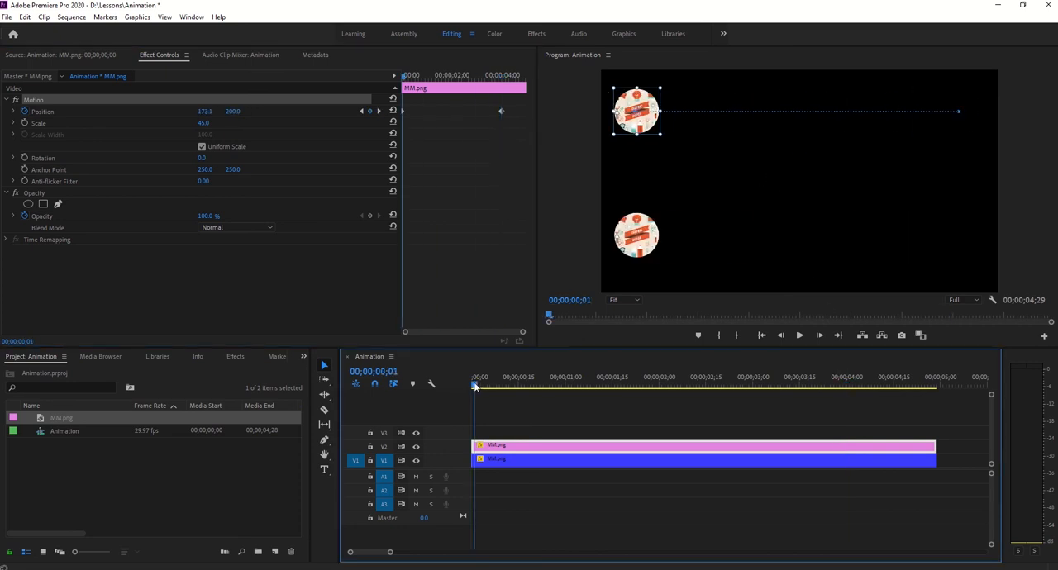
pyautogui.click(540, 461)
pyautogui.click(483, 104)
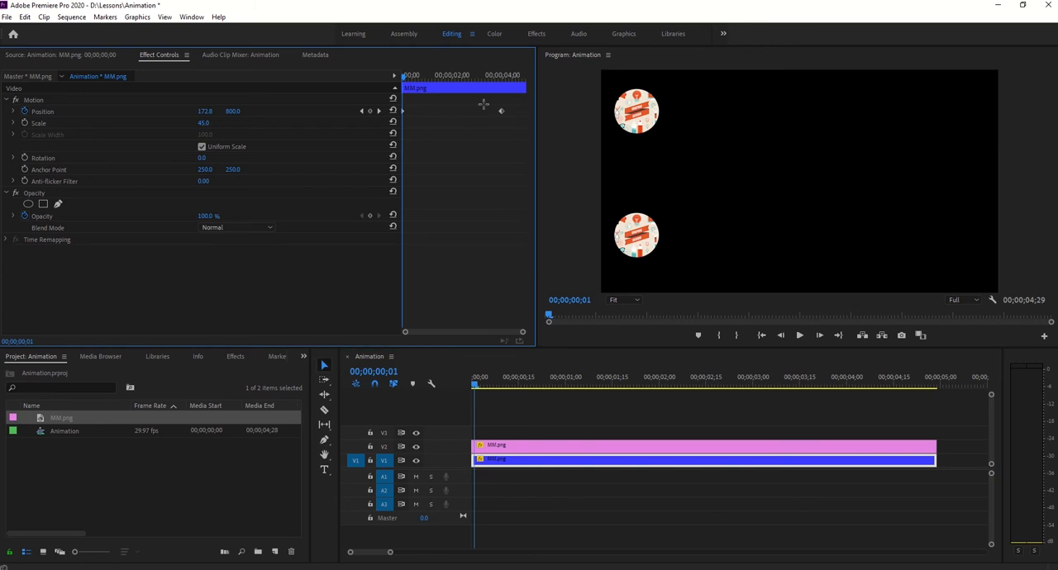
pyautogui.rightClick(404, 112)
pyautogui.moveTo(487, 216)
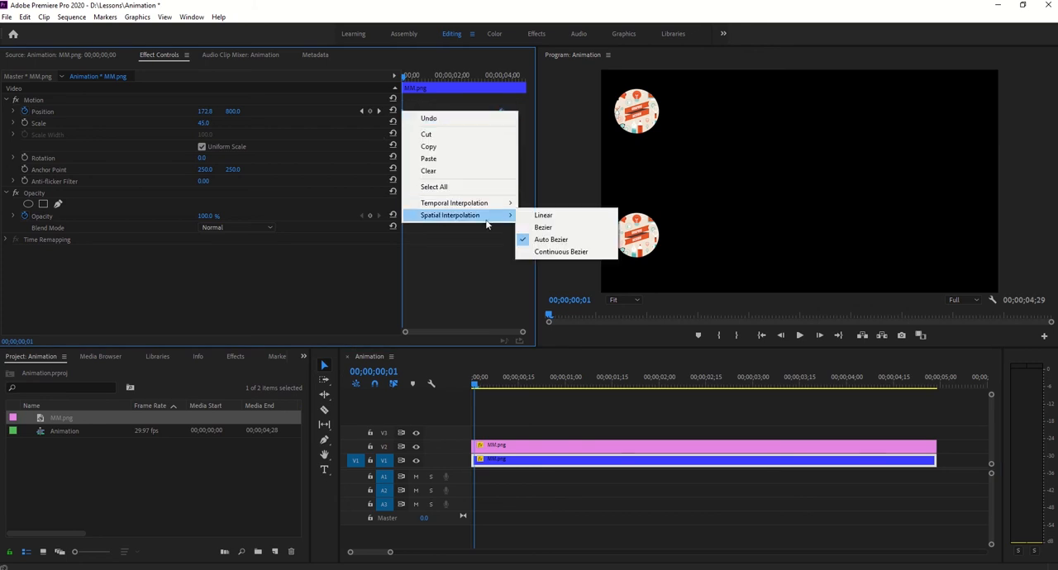
pyautogui.click(579, 215)
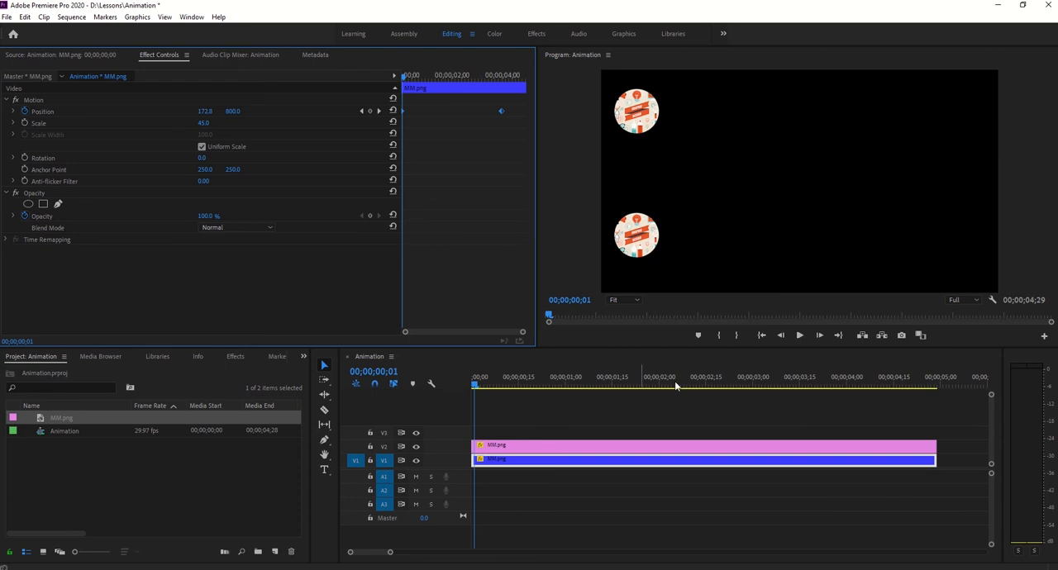
# - Play the animation with both clips on straight paths, and return the playhead to the sequence start
pyautogui.click(798, 336)
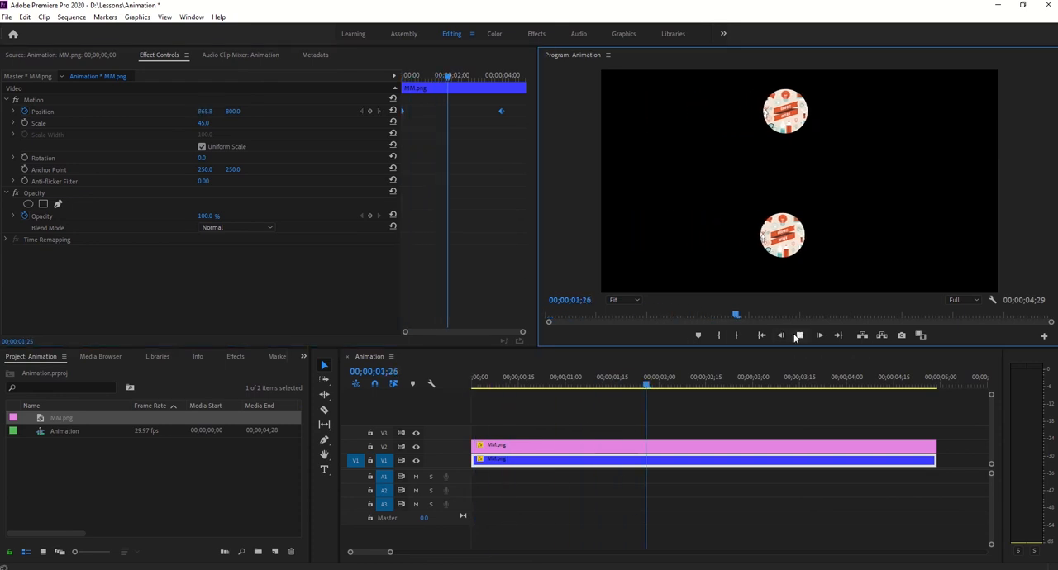
pyautogui.click(797, 335)
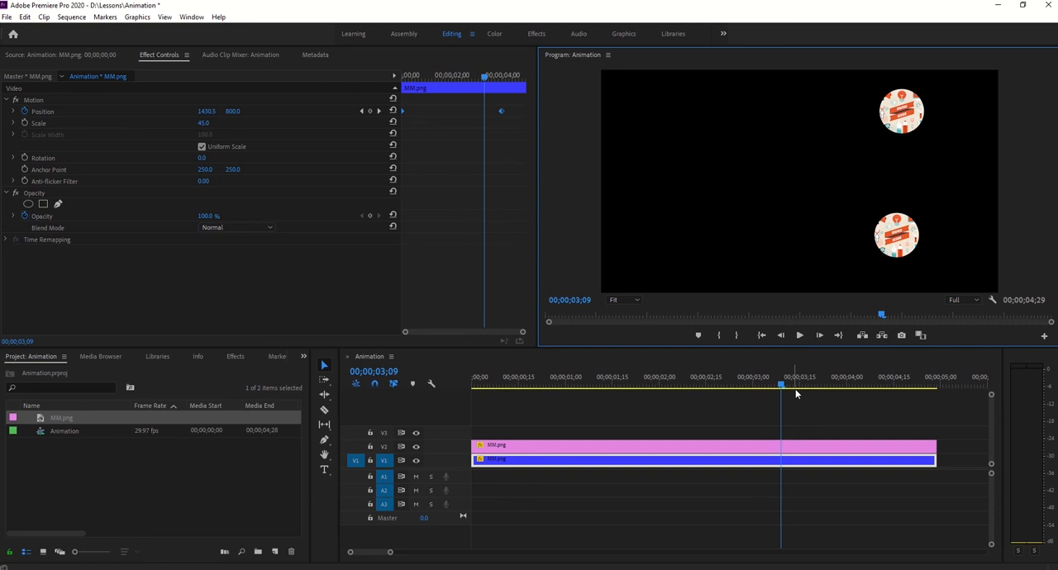
pyautogui.moveTo(782, 385); pyautogui.dragTo(291, 381)
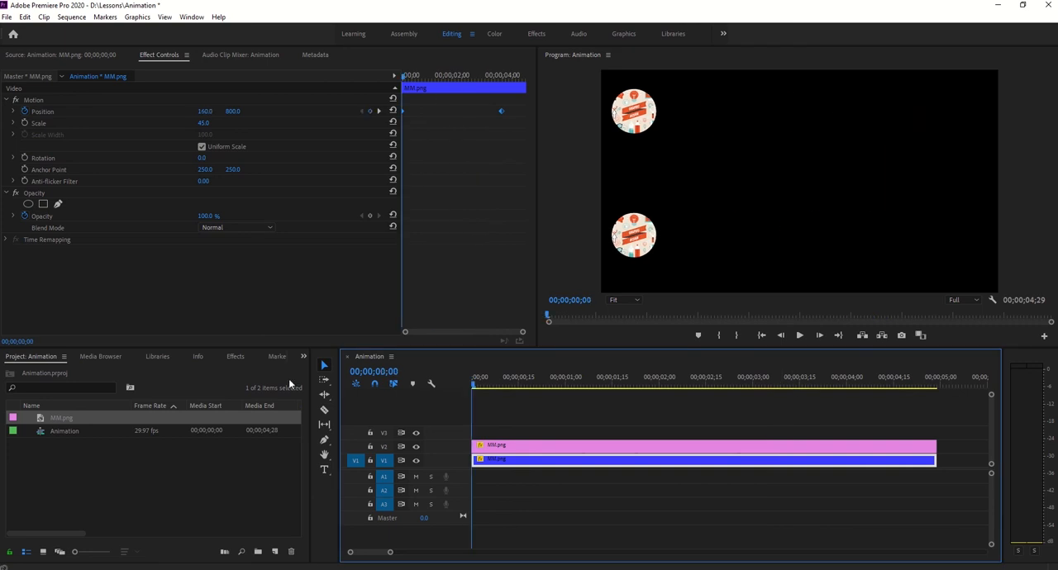
# - Set both of the pink clip's Position keyframes to Auto Bezier temporal interpolation
pyautogui.click(506, 417)
pyautogui.click(496, 447)
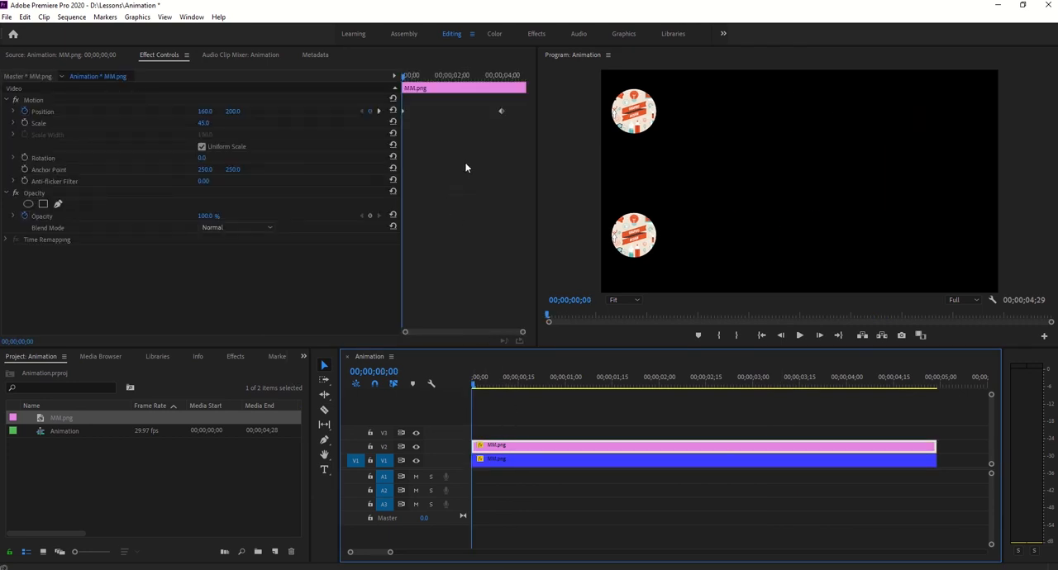
pyautogui.moveTo(501, 111)
pyautogui.mouseDown()
pyautogui.moveTo(393, 141)
pyautogui.moveTo(496, 117)
pyautogui.mouseUp()
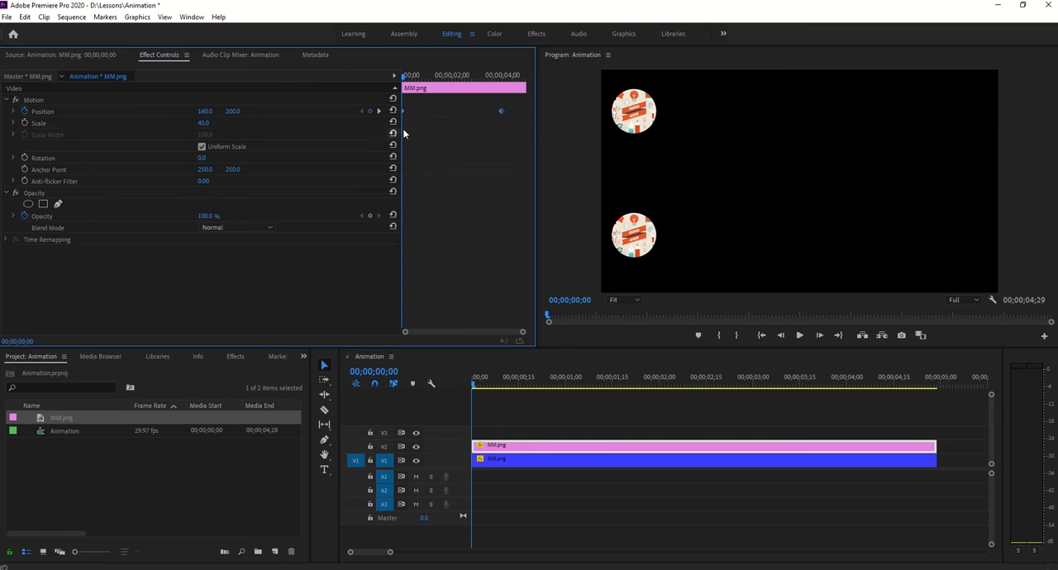
pyautogui.rightClick(500, 113)
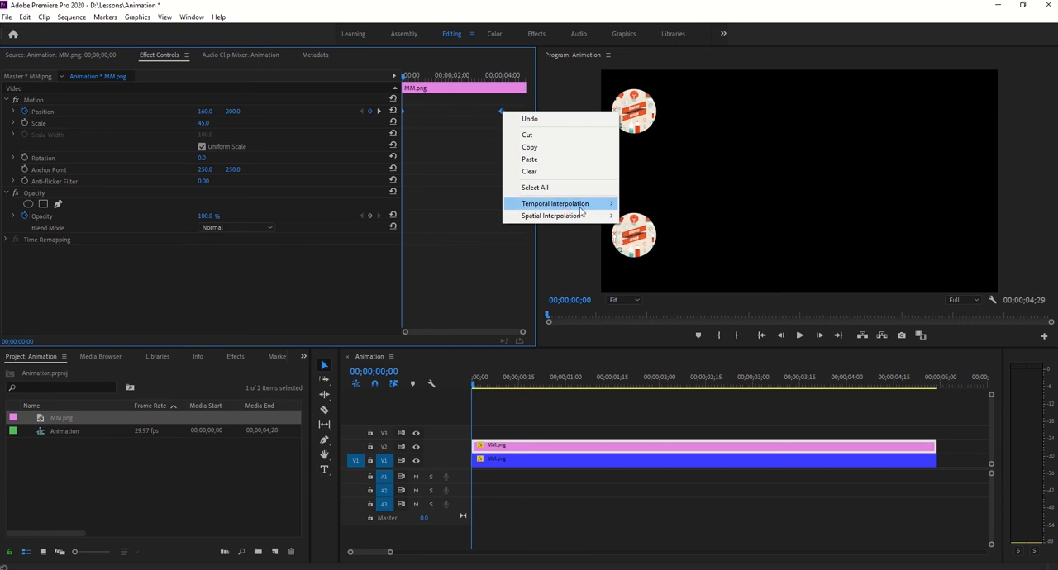
pyautogui.moveTo(586, 210)
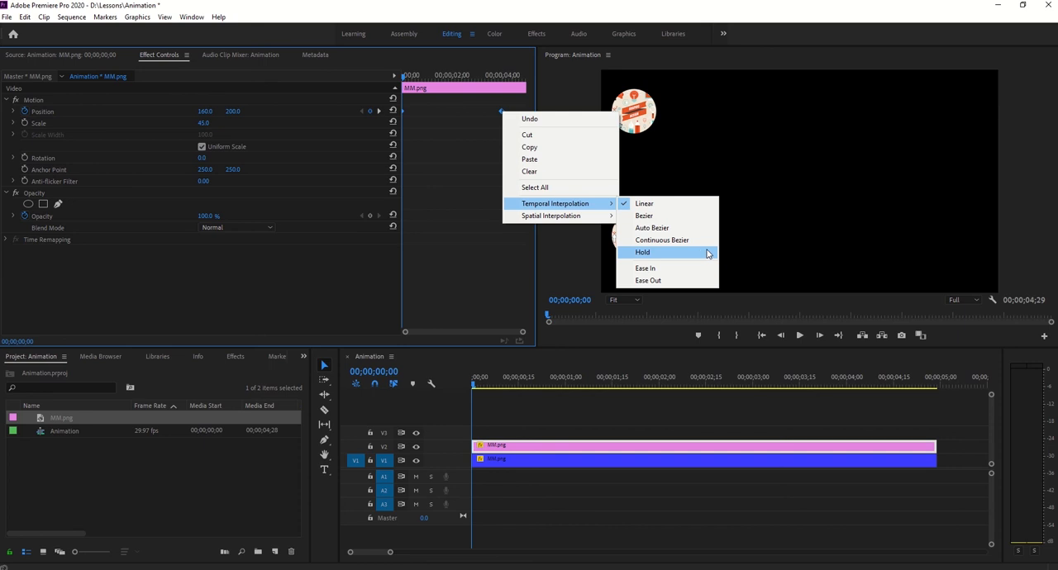
pyautogui.click(671, 227)
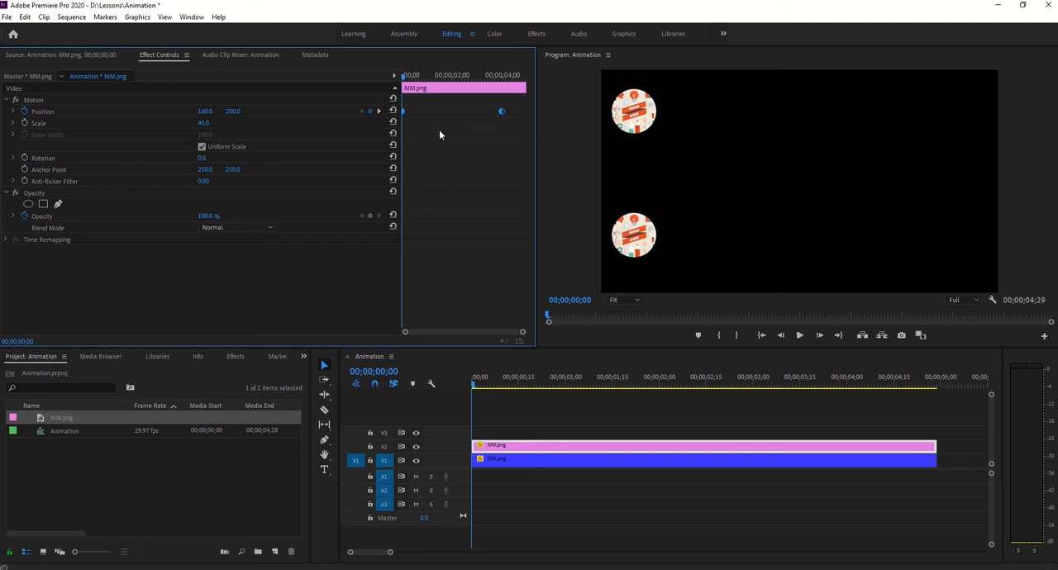
# - Compare the blue and pink clips' keyframe types, play the animation to its end, and return to the start
pyautogui.click(494, 465)
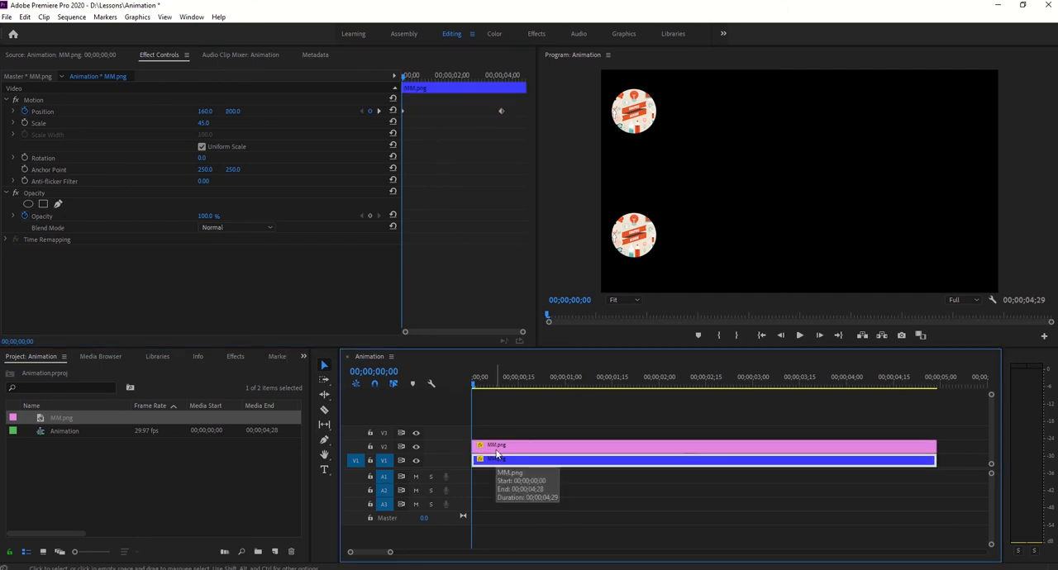
pyautogui.click(496, 450)
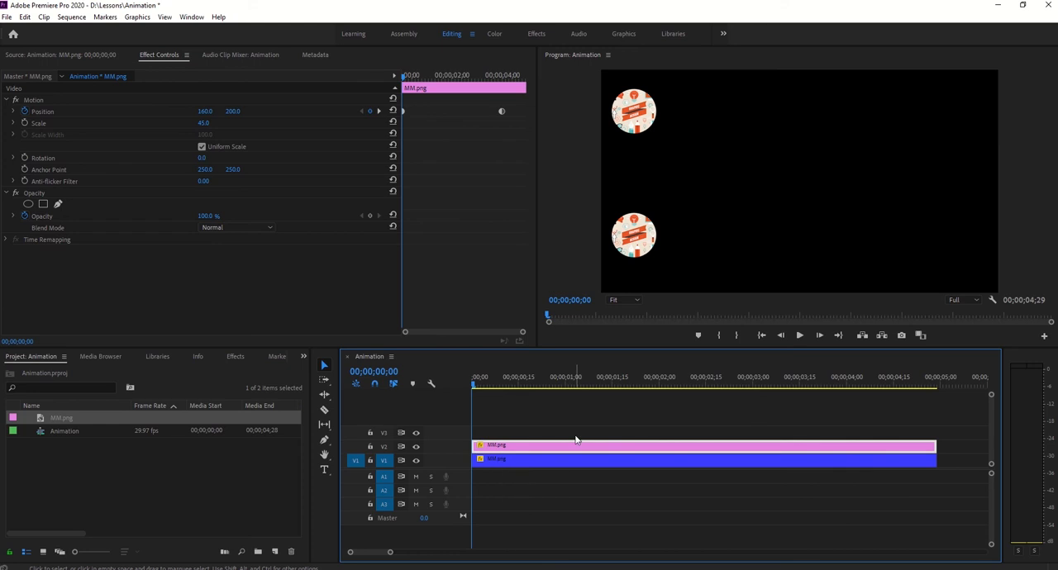
pyautogui.click(797, 341)
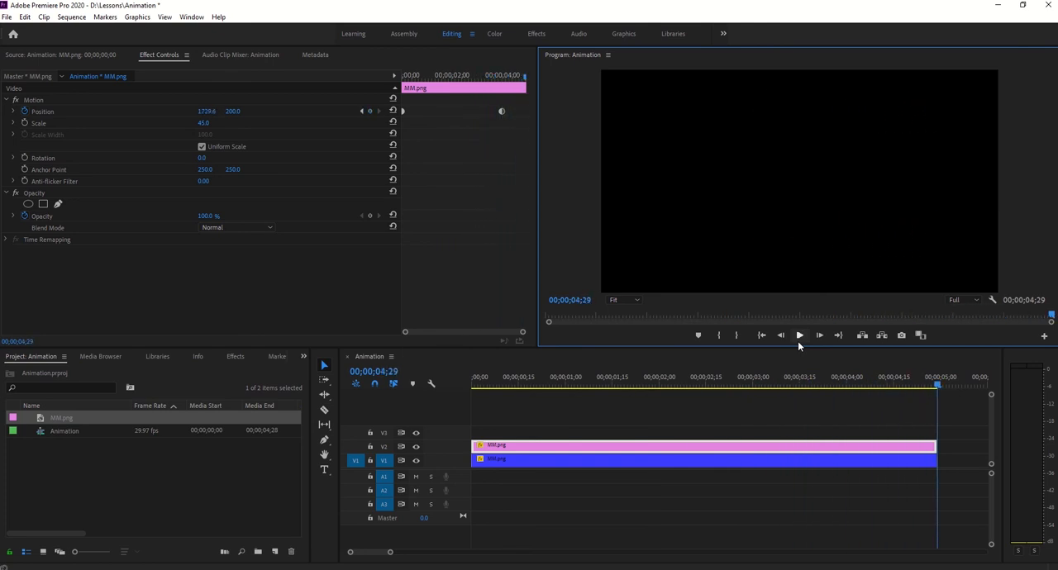
pyautogui.moveTo(939, 385); pyautogui.dragTo(433, 397)
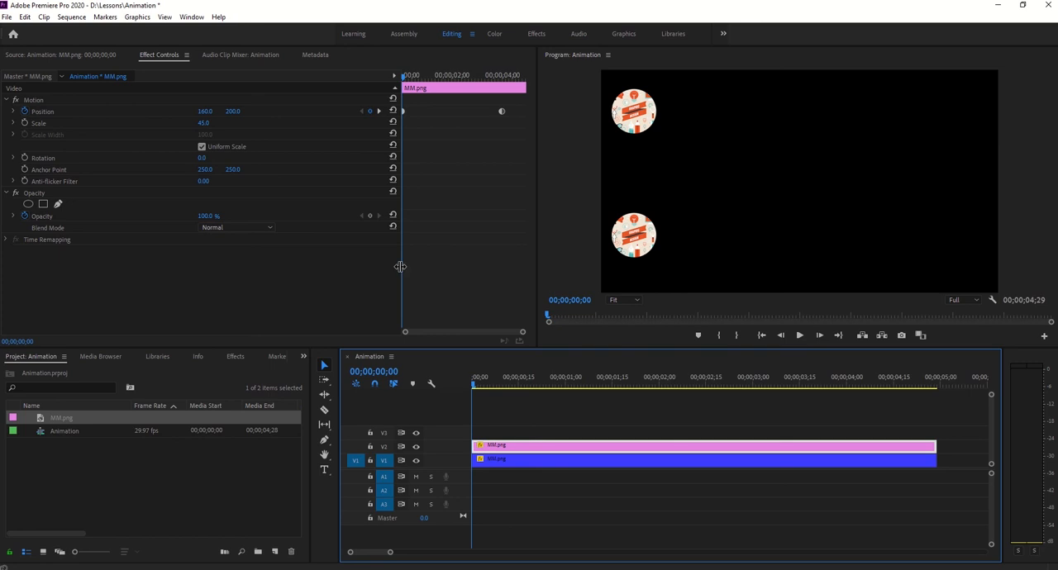
# - Select the blue clip and scrub from the start to 00;00;02;24 to compare the two clips' movement
pyautogui.click(506, 461)
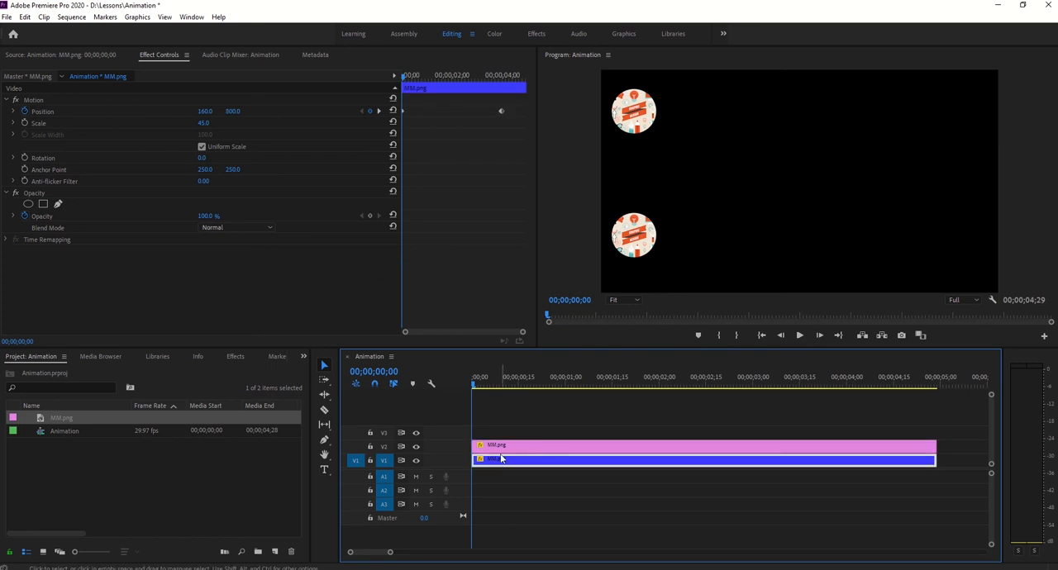
pyautogui.click(507, 460)
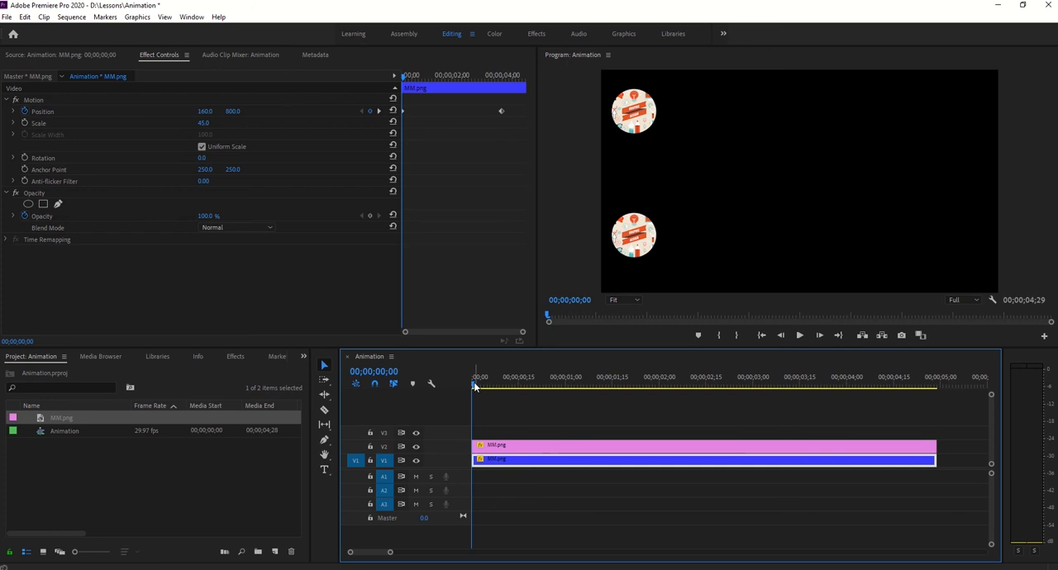
pyautogui.moveTo(476, 384); pyautogui.dragTo(533, 385)
pyautogui.moveTo(603, 392); pyautogui.dragTo(733, 378)
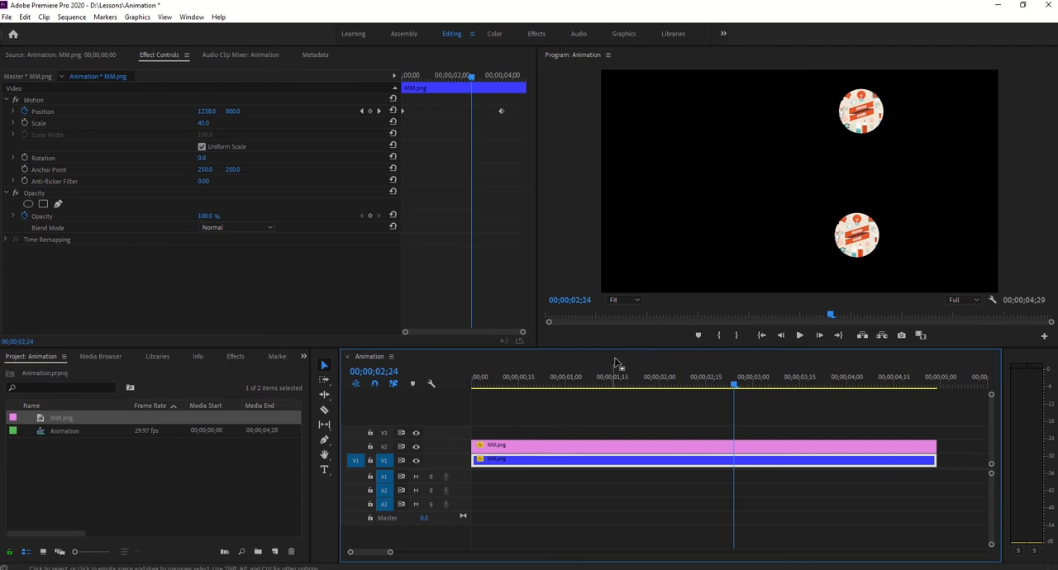
# - Enlarge the Program monitor and show the blue clip's motion path, followed by the pink clip's, to compare their dot spacing
pyautogui.click(43, 102)
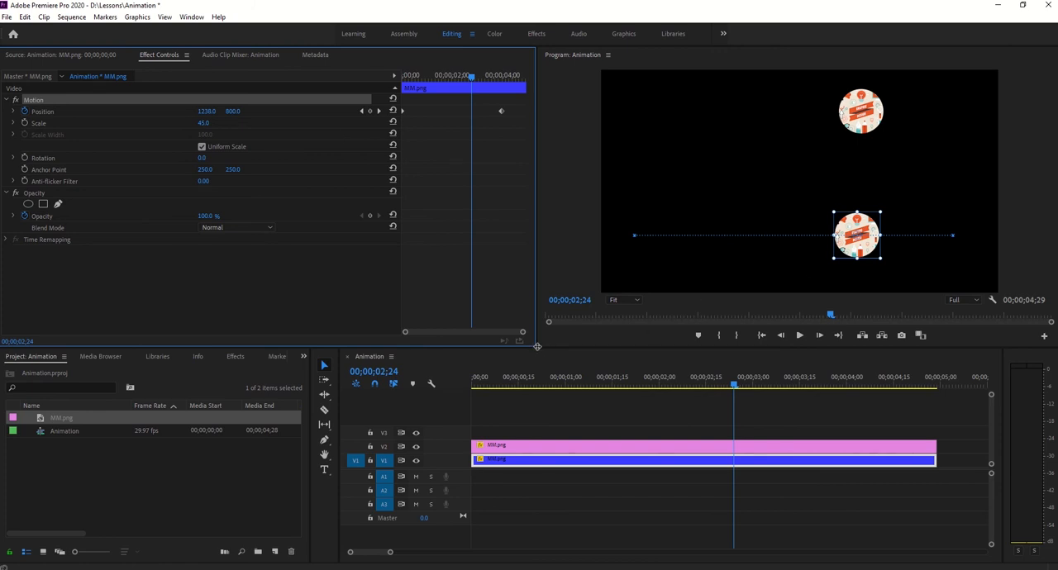
pyautogui.moveTo(536, 348); pyautogui.dragTo(334, 400)
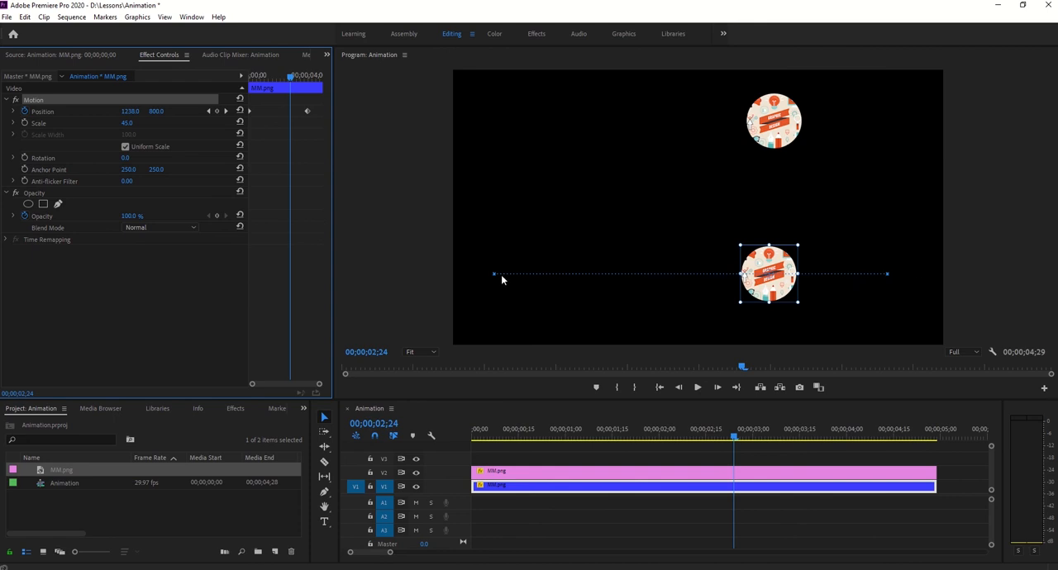
pyautogui.click(521, 471)
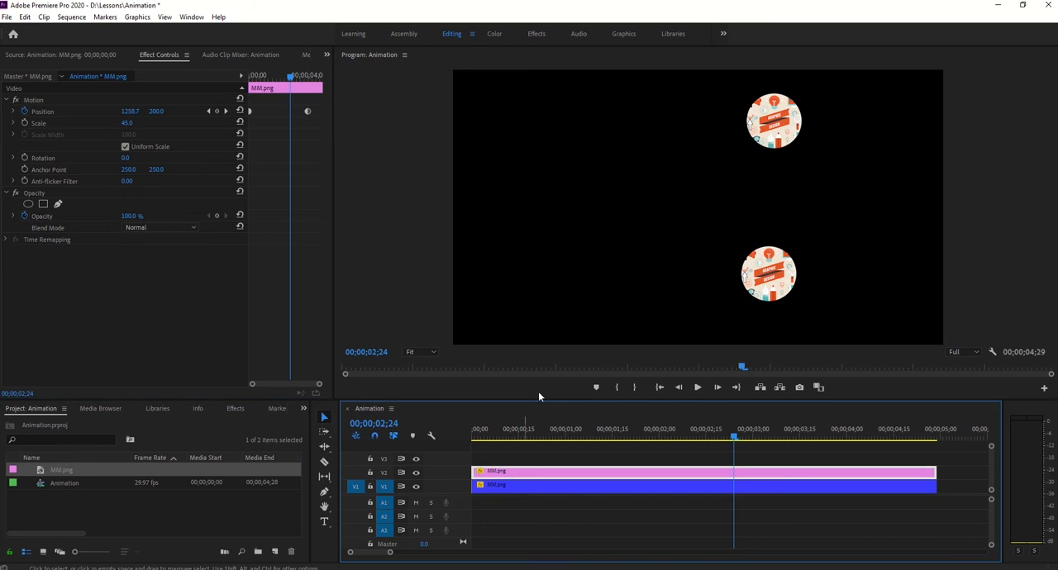
pyautogui.click(70, 100)
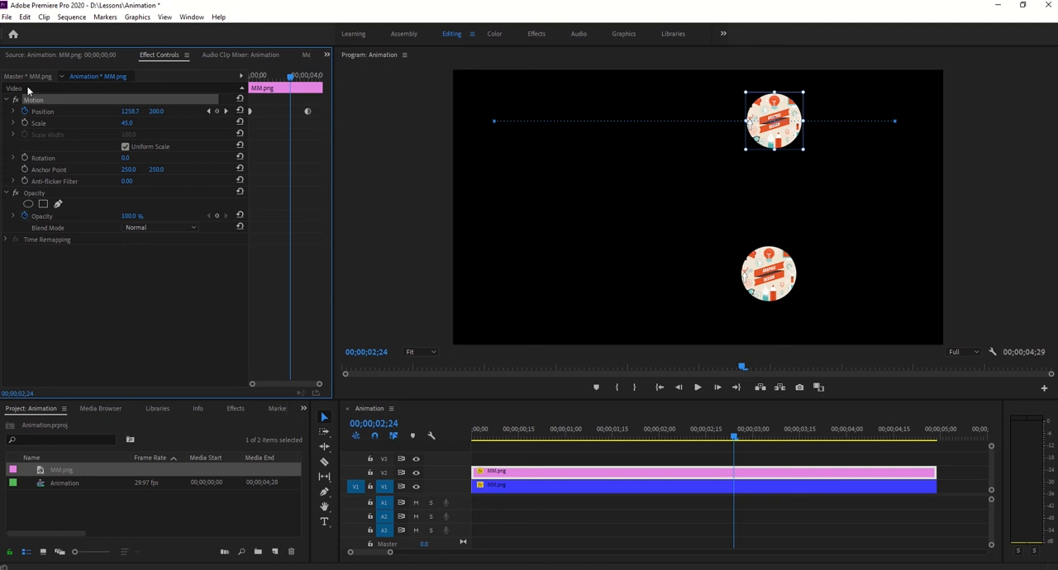
# - Expand the pink clip's Position velocity graph, widen it, and shape the curve to be fast at both keyframes and slow between them
pyautogui.click(13, 112)
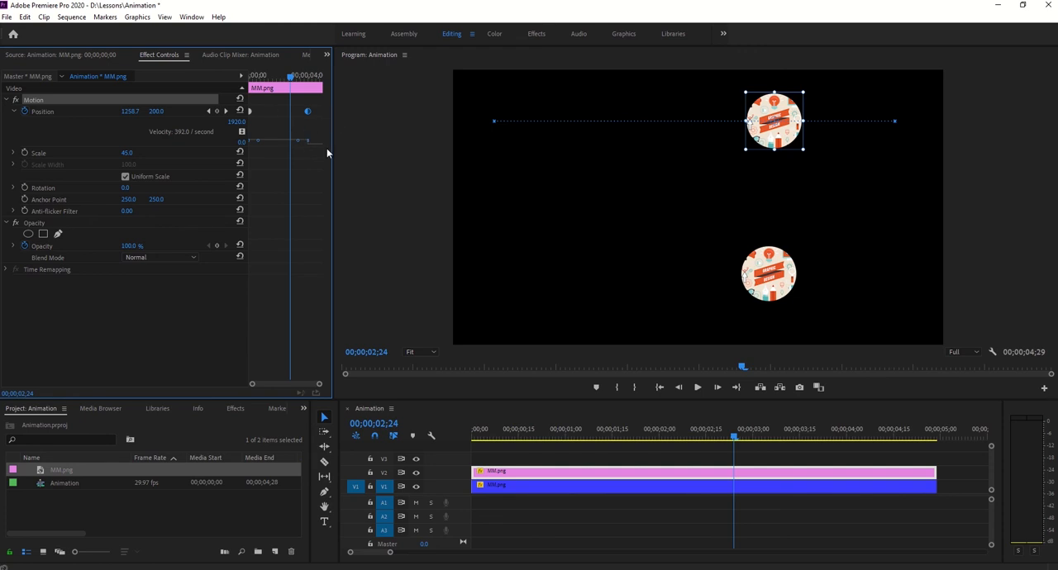
pyautogui.moveTo(333, 149); pyautogui.dragTo(380, 120)
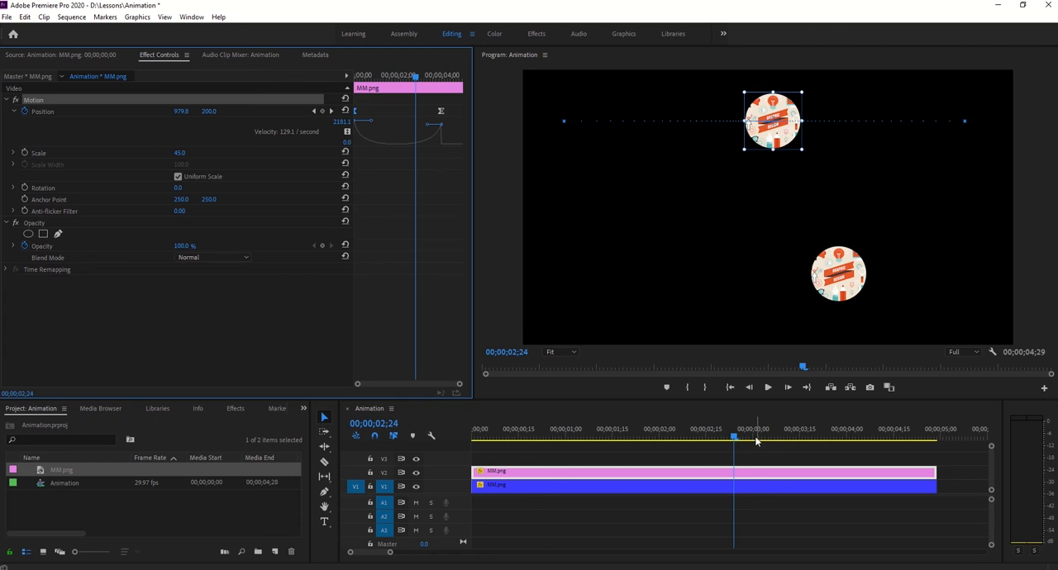
# - Play the animation from the start to its end to check the pink clip's speed, and scrub back to 00;00;00;11
pyautogui.moveTo(734, 434); pyautogui.dragTo(383, 425)
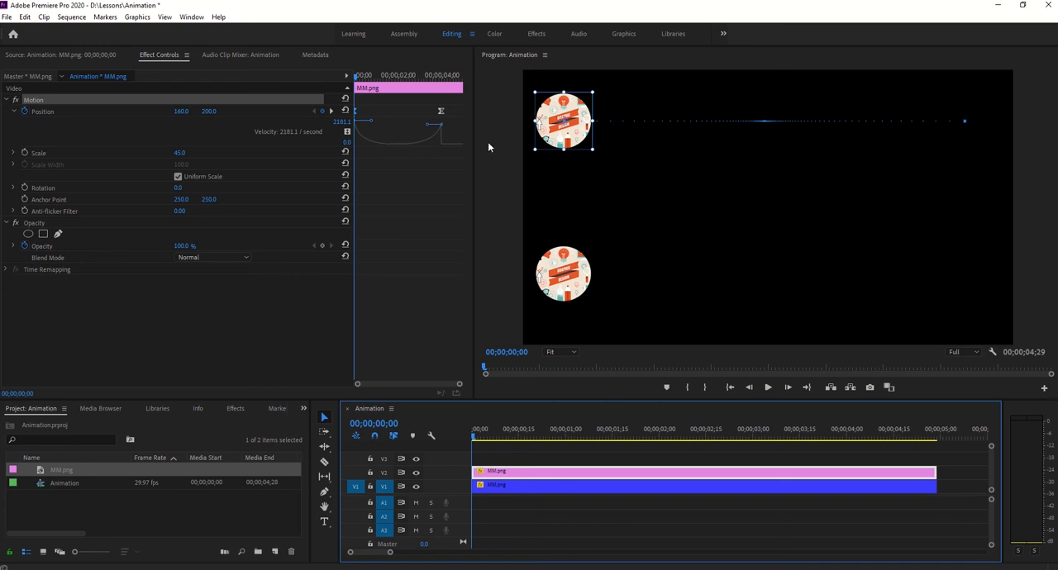
pyautogui.click(770, 387)
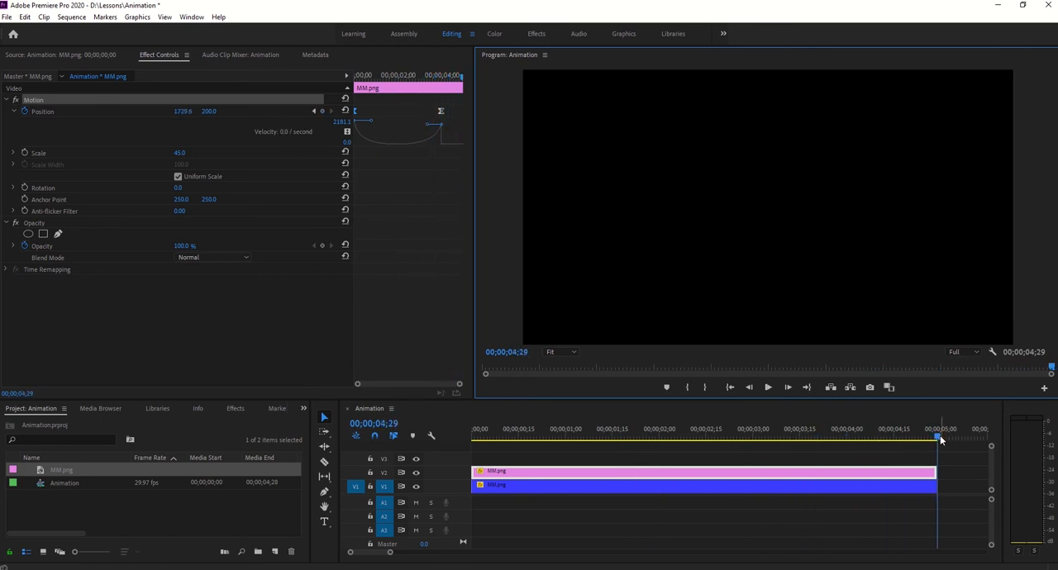
pyautogui.click(792, 448)
pyautogui.moveTo(793, 448); pyautogui.dragTo(509, 451)
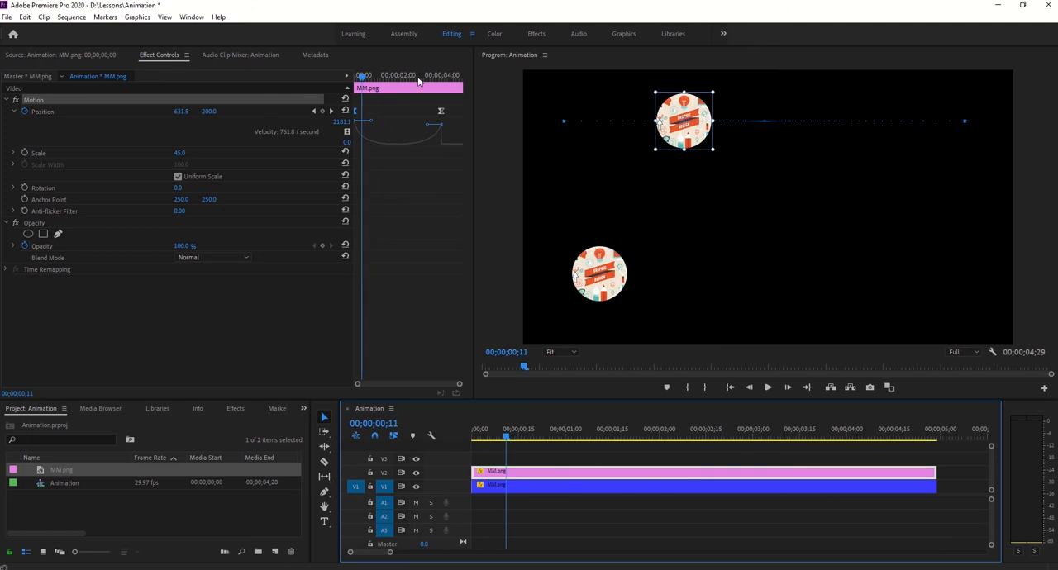
# - Shorten the velocity handles at both of the pink clip's Position keyframes and play the animation from the start
pyautogui.moveTo(431, 129); pyautogui.dragTo(440, 125)
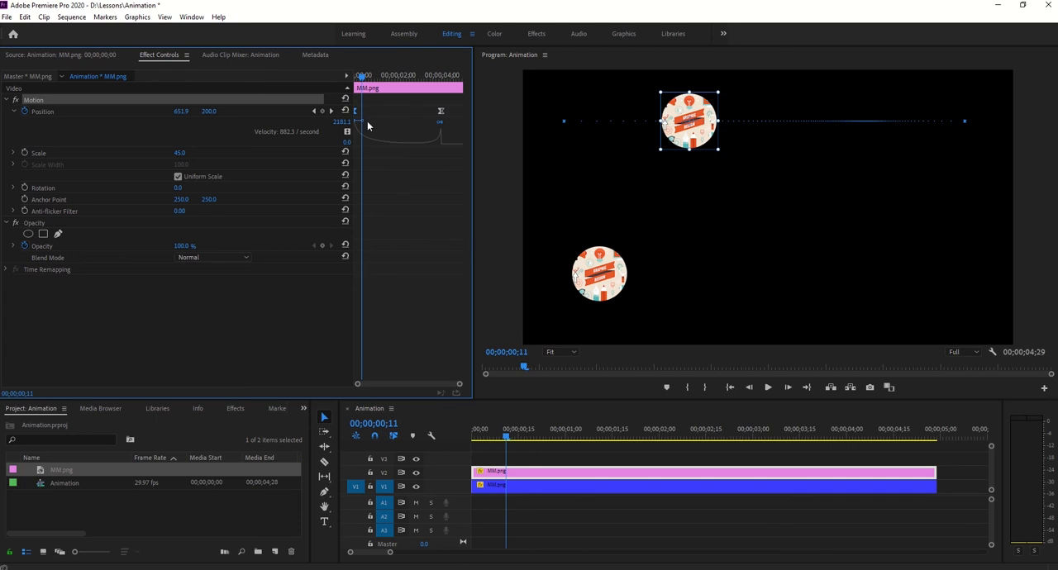
pyautogui.moveTo(475, 142); pyautogui.dragTo(641, 148)
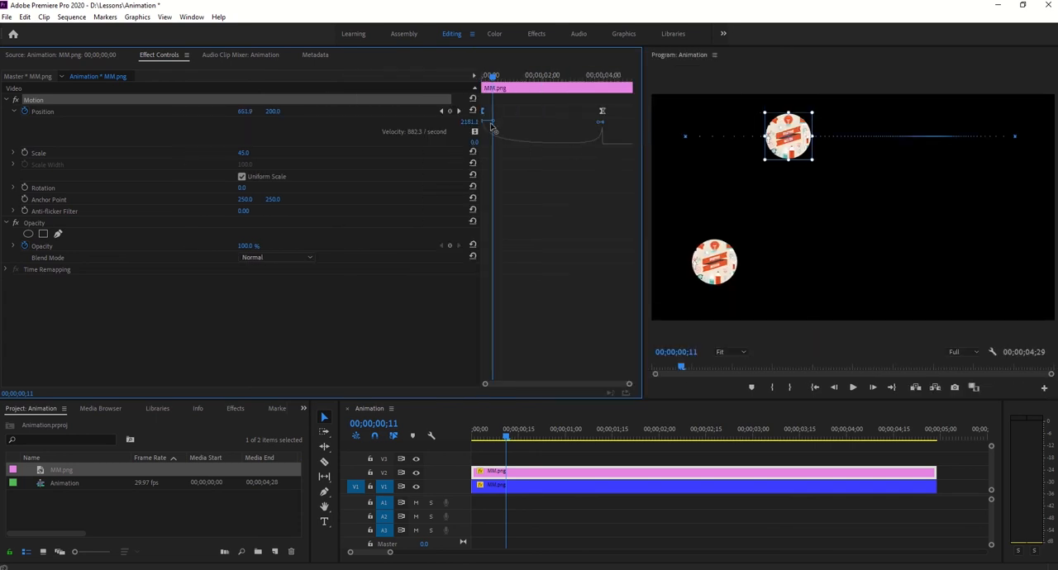
pyautogui.moveTo(493, 122); pyautogui.dragTo(485, 124)
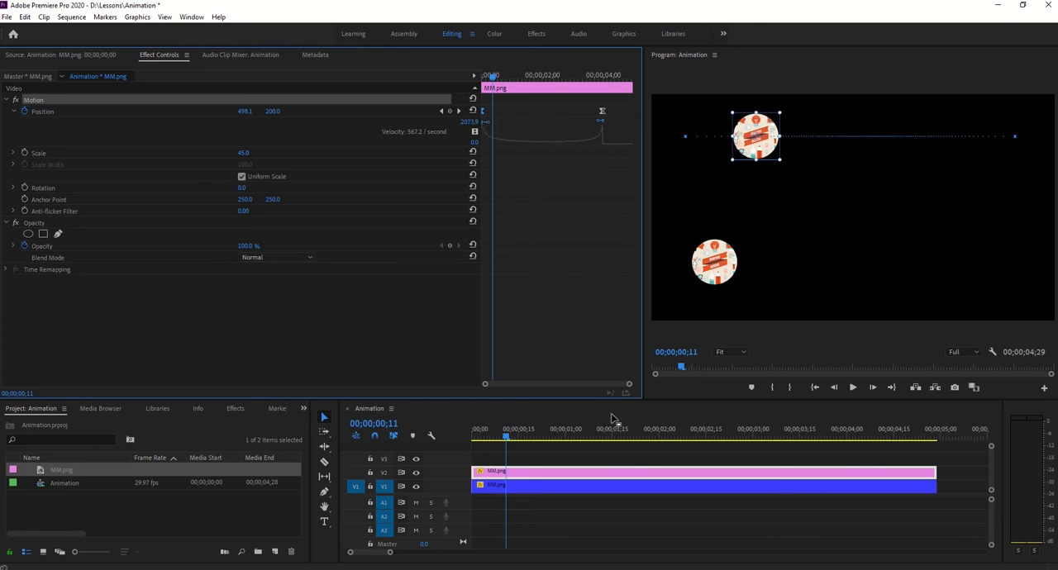
pyautogui.moveTo(503, 433); pyautogui.dragTo(475, 434)
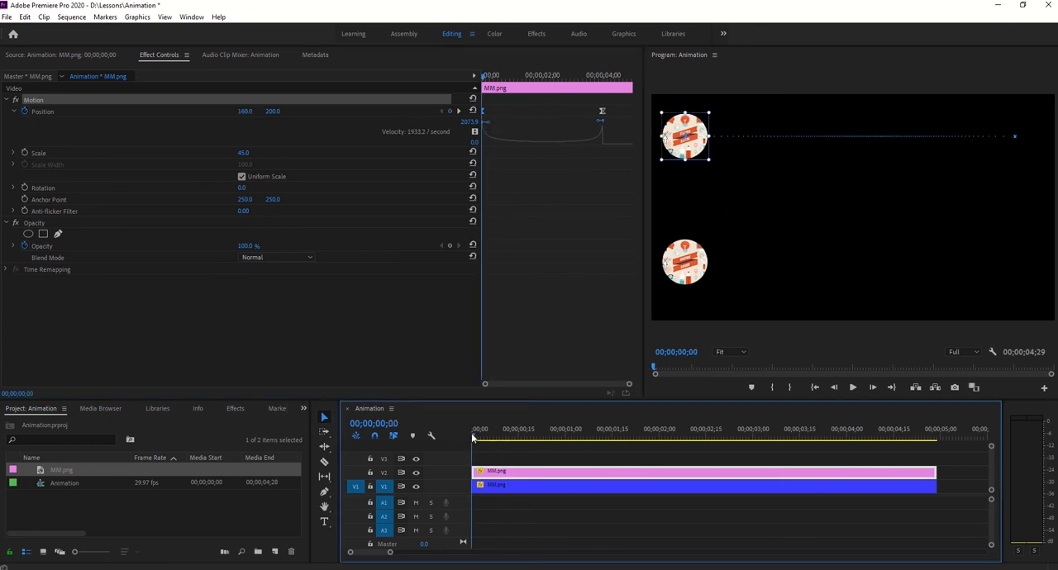
pyautogui.click(854, 386)
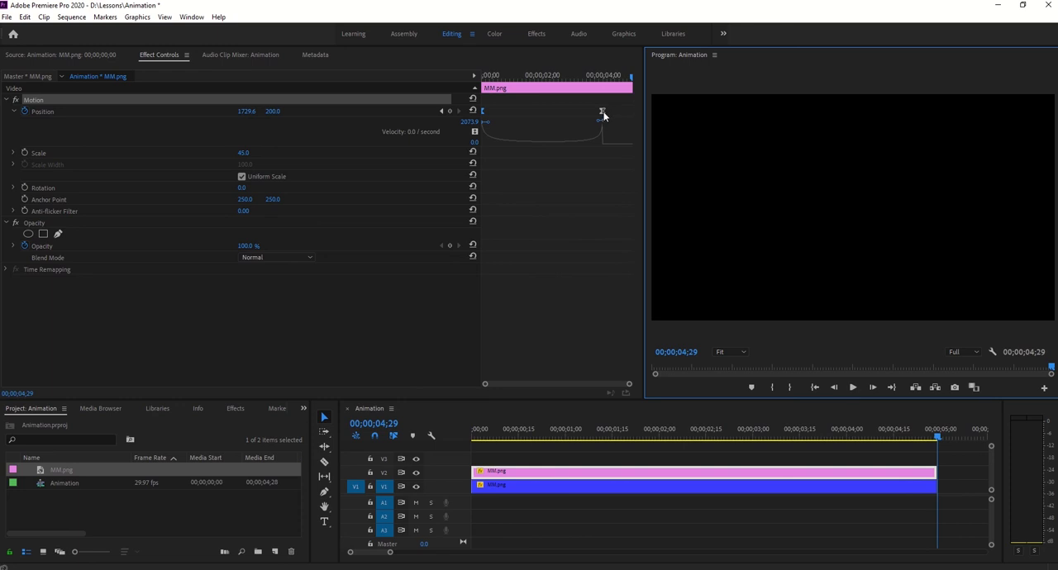
# - Try Bezier temporal interpolation on the pink clip's last Position keyframe
pyautogui.click(602, 119)
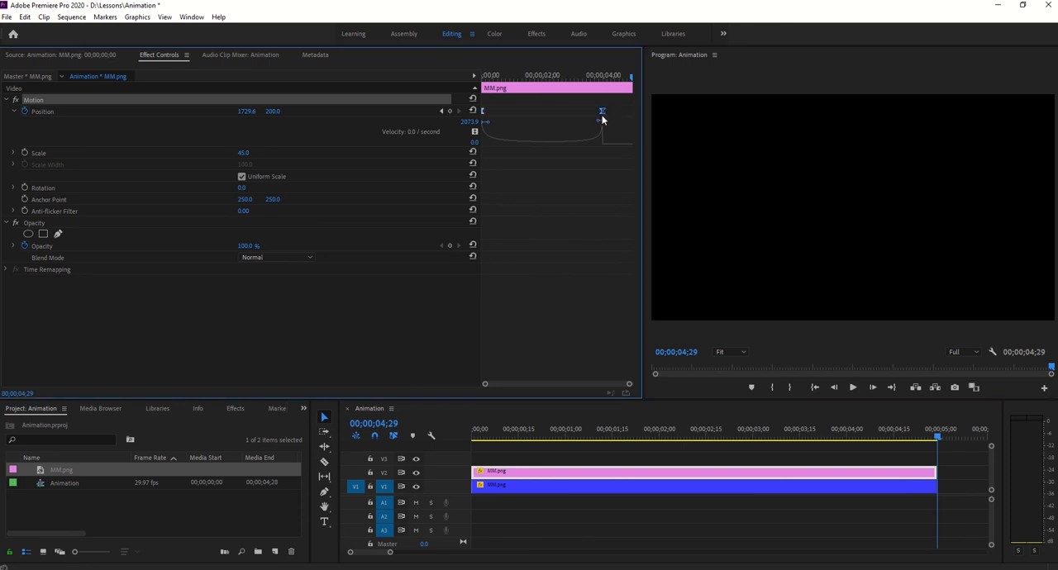
pyautogui.rightClick(603, 118)
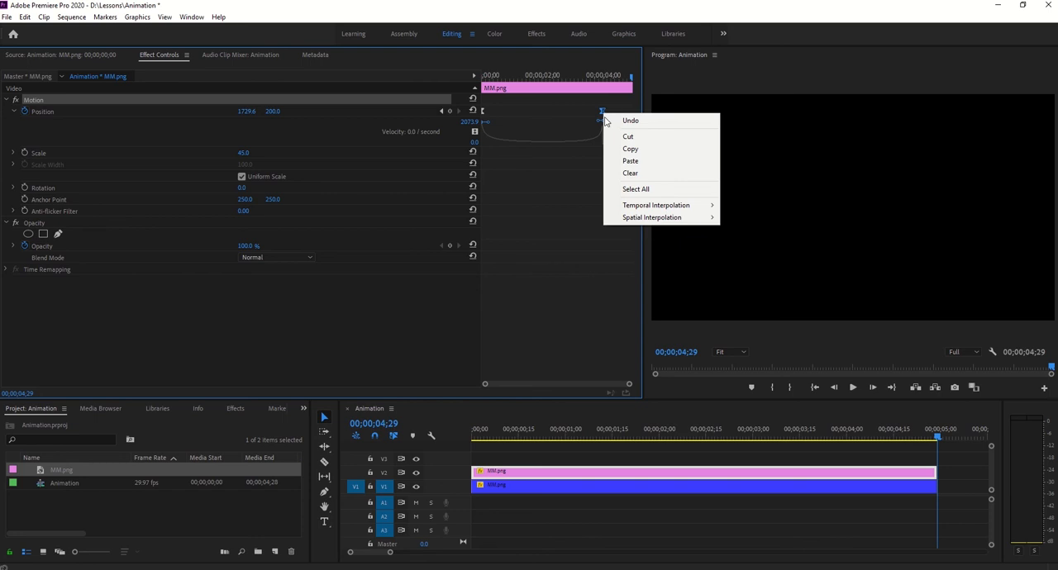
pyautogui.moveTo(648, 211)
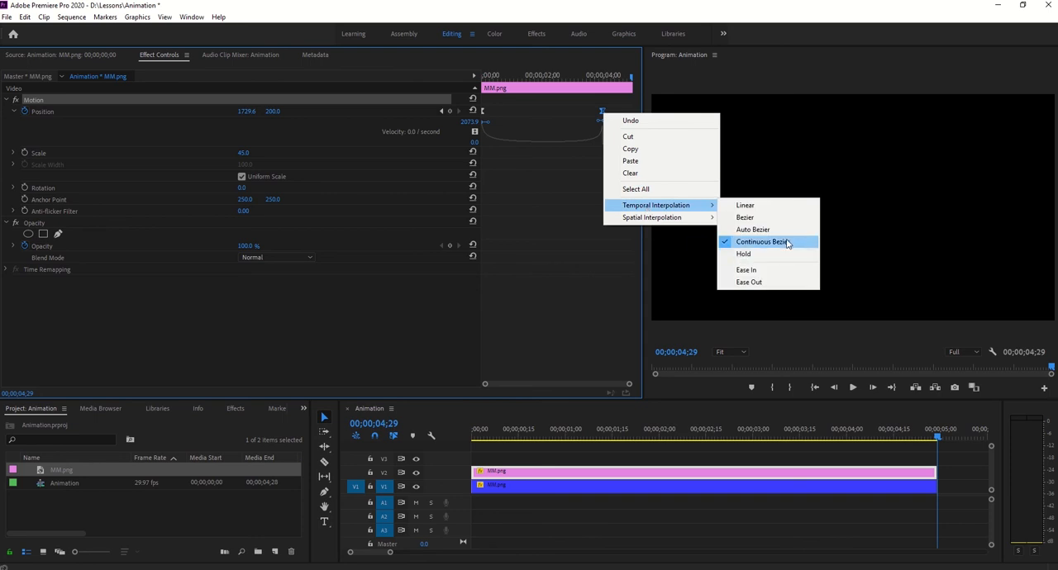
pyautogui.click(746, 217)
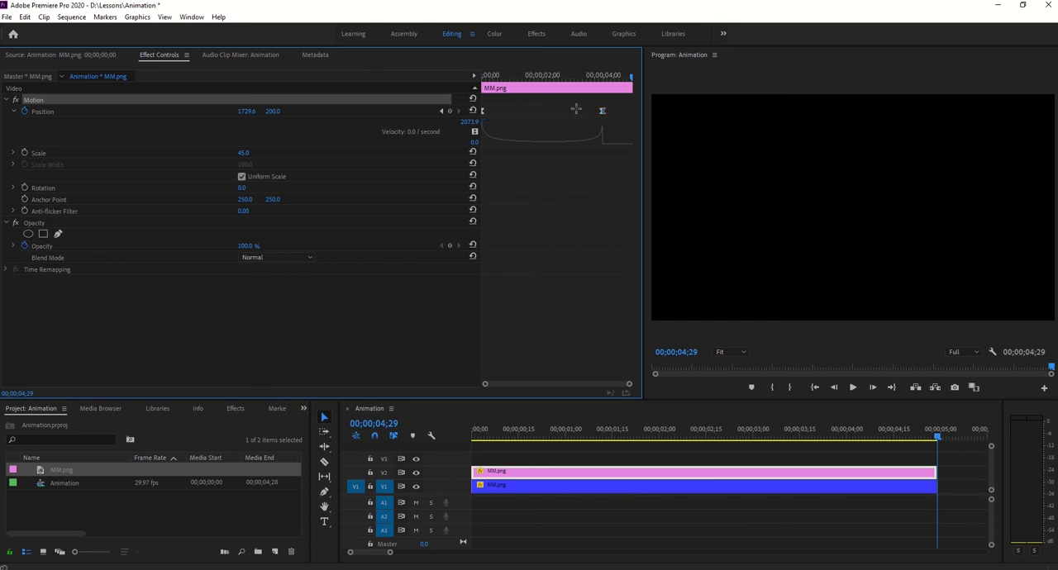
# - Set the temporal interpolation of the pink clip's first Position keyframe to Ease Out and its last one to Ease In
pyautogui.rightClick(483, 112)
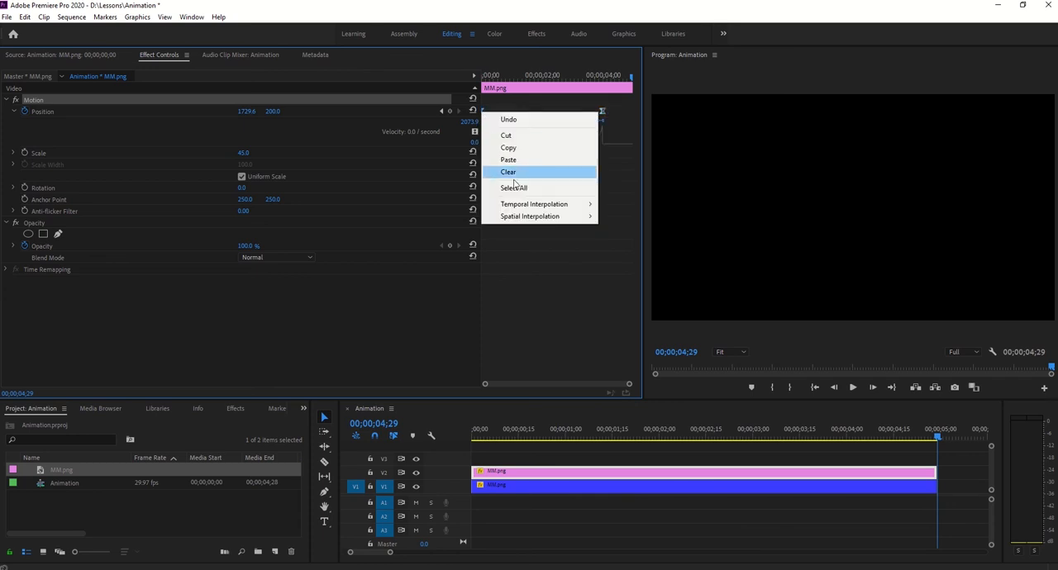
pyautogui.moveTo(533, 205)
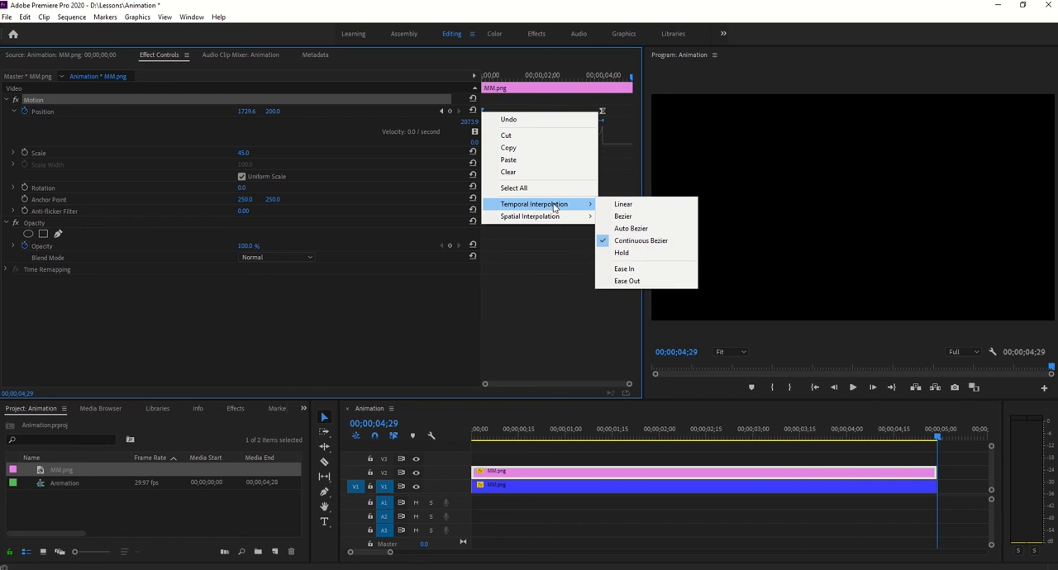
pyautogui.click(623, 281)
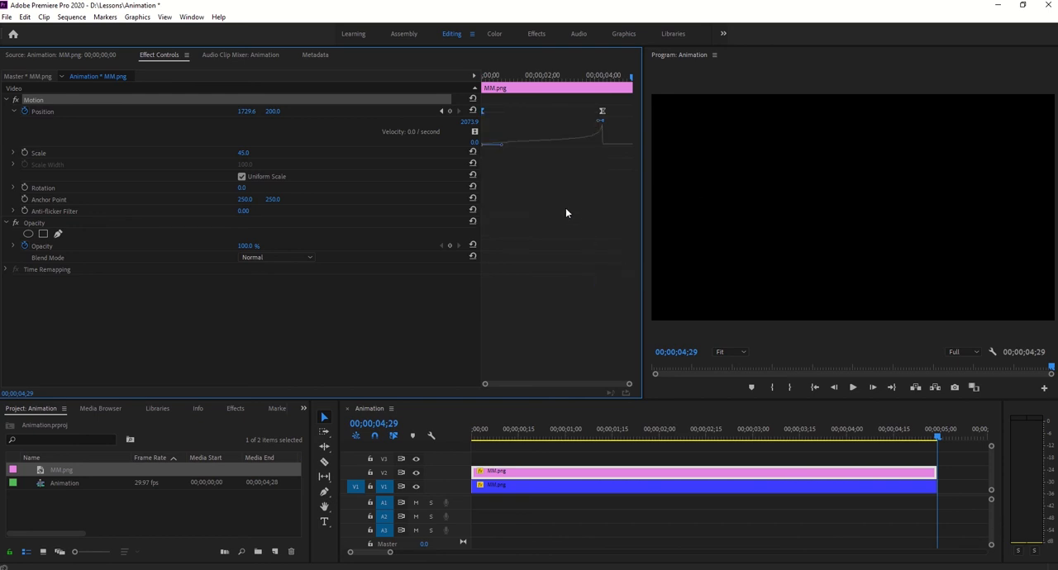
pyautogui.rightClick(602, 111)
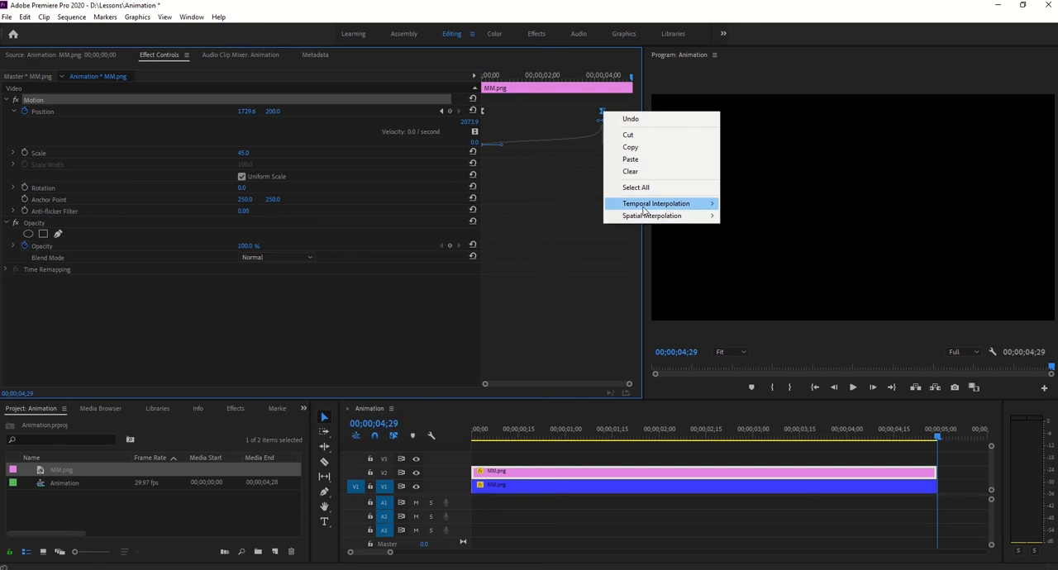
pyautogui.moveTo(643, 210)
pyautogui.click(758, 268)
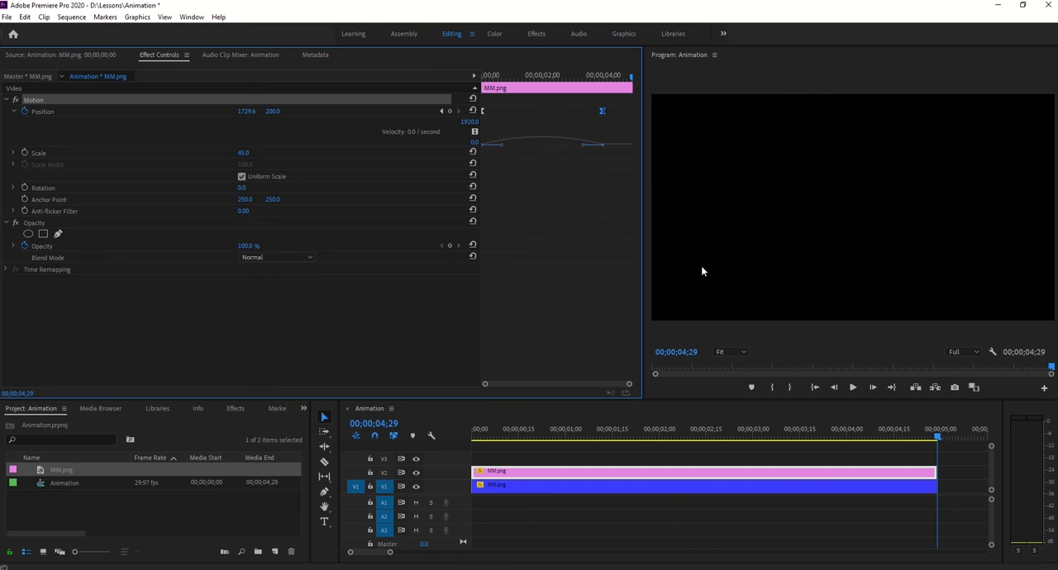
# - Reset the Editing workspace to its saved layout, and show the pink clip's effect settings with the playhead at the start
pyautogui.click(472, 35)
pyautogui.click(512, 38)
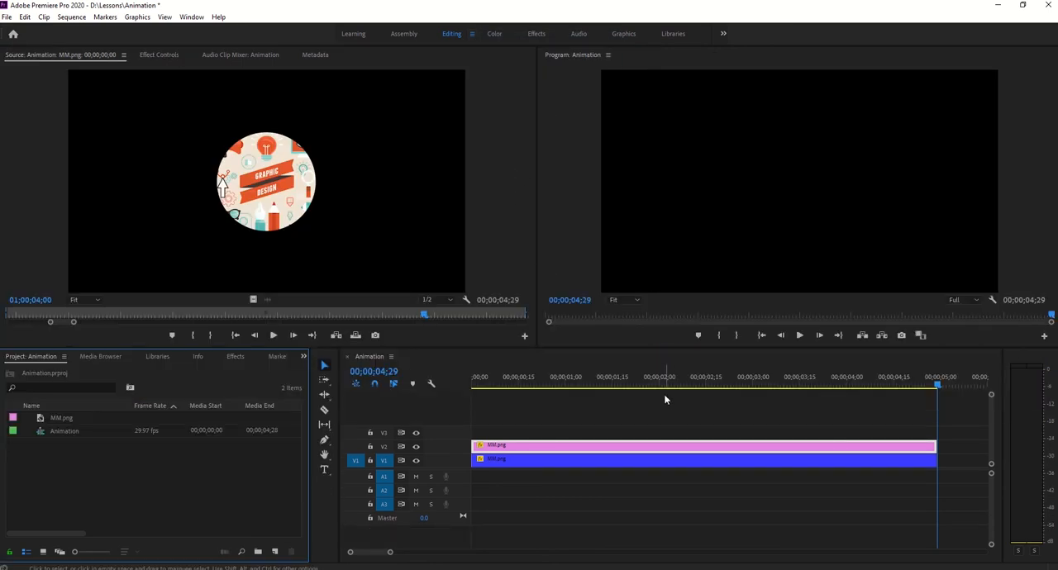
pyautogui.moveTo(938, 382); pyautogui.dragTo(428, 377)
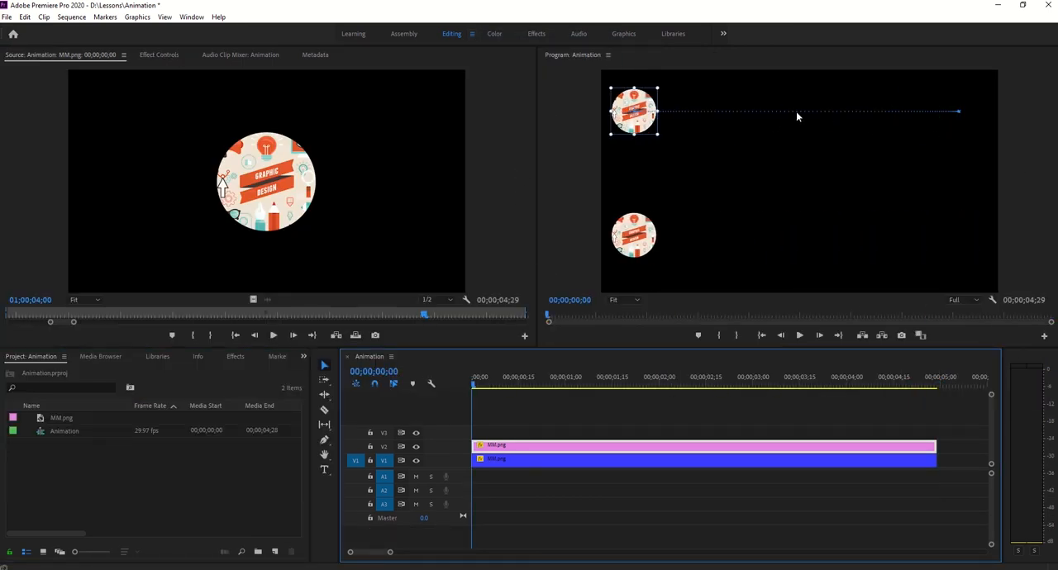
pyautogui.click(149, 58)
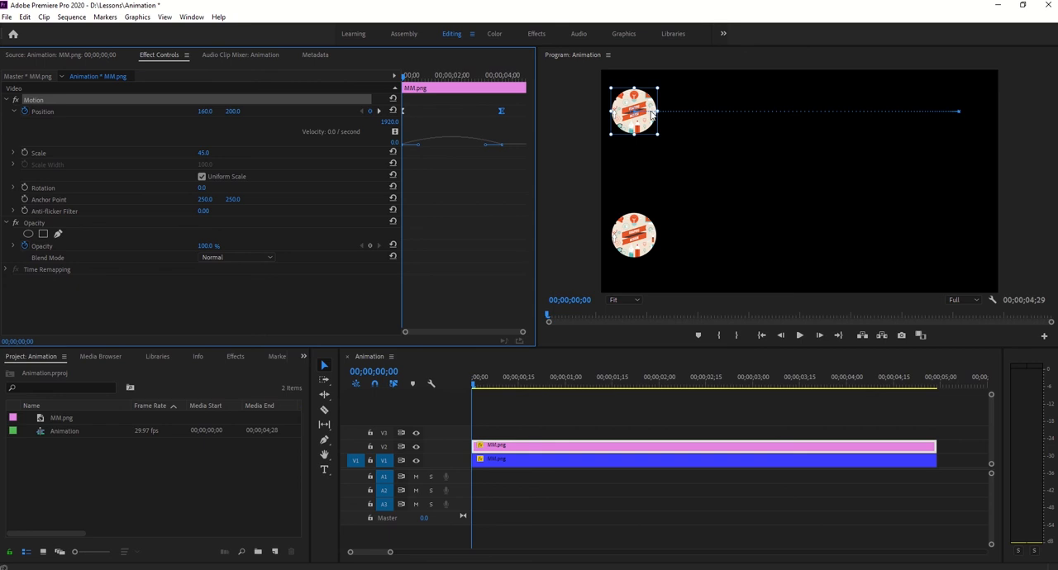
# - Scrub and play the animation to compare the eased pink clip with the blue clip, finishing at 00;00;04;18
pyautogui.click(651, 380)
pyautogui.press('space')
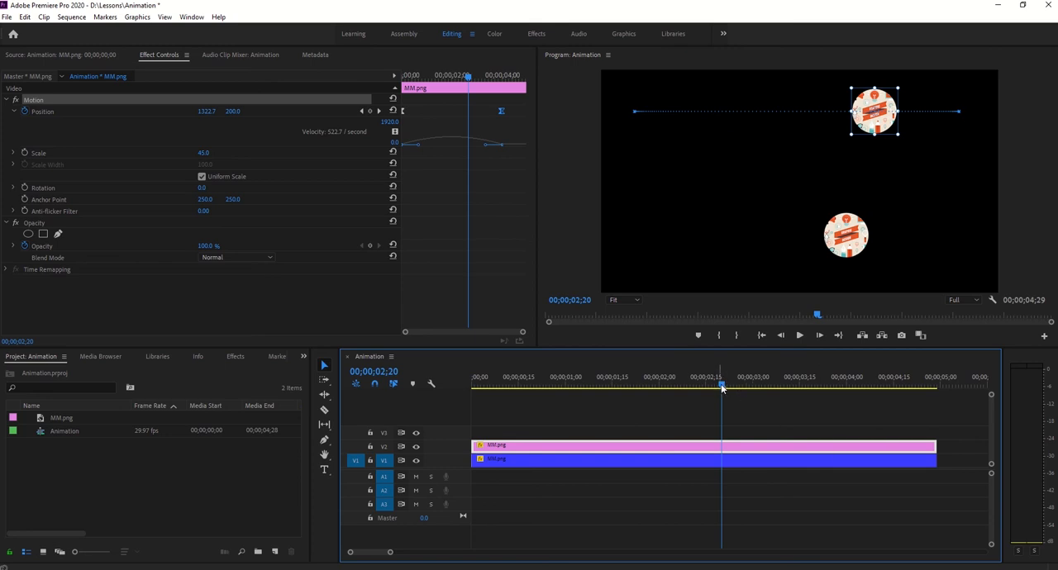
pyautogui.press('Home')
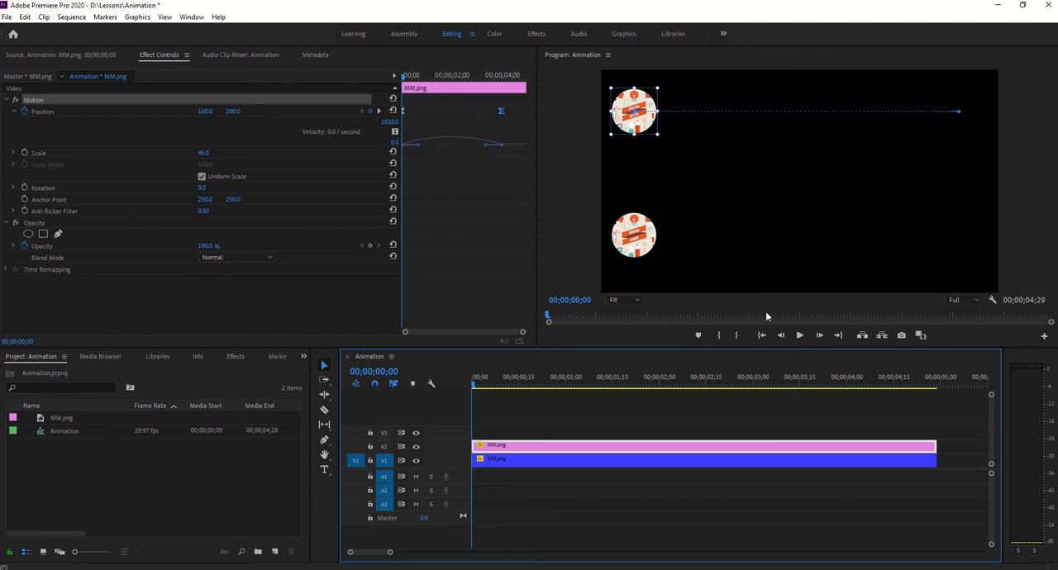
pyautogui.click(799, 335)
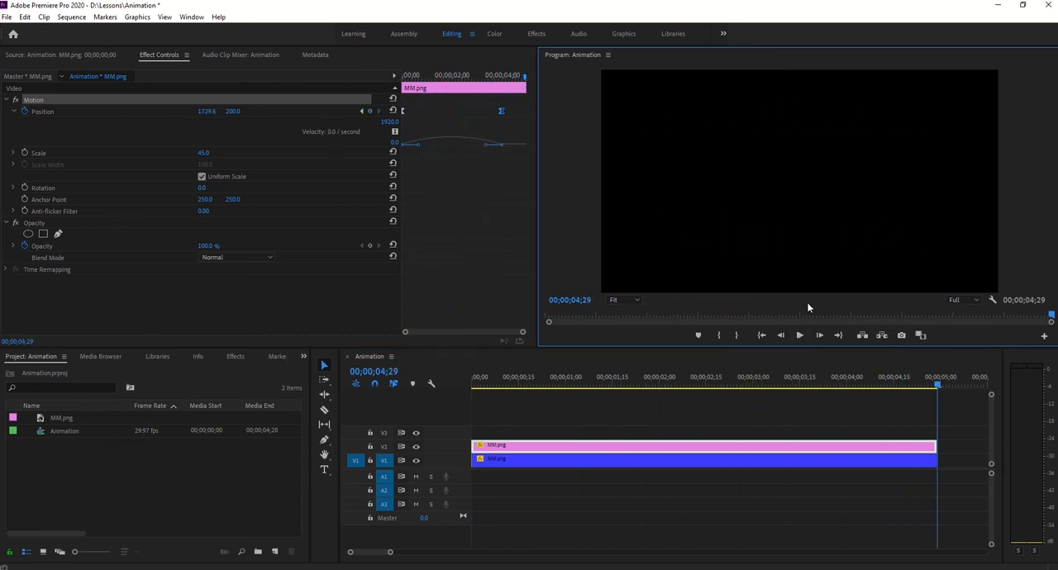
pyautogui.moveTo(933, 385); pyautogui.dragTo(860, 389)
pyautogui.click(901, 388)
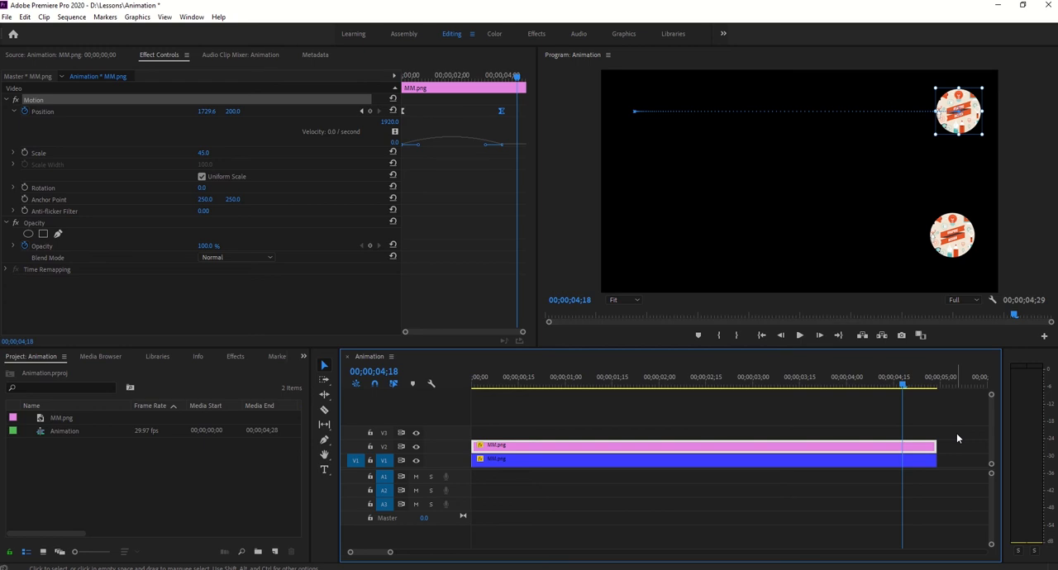
# - Collapse the pink clip's Position velocity graph and return the playhead to 00;00;00;00
pyautogui.hotkey('ctrl', 's')
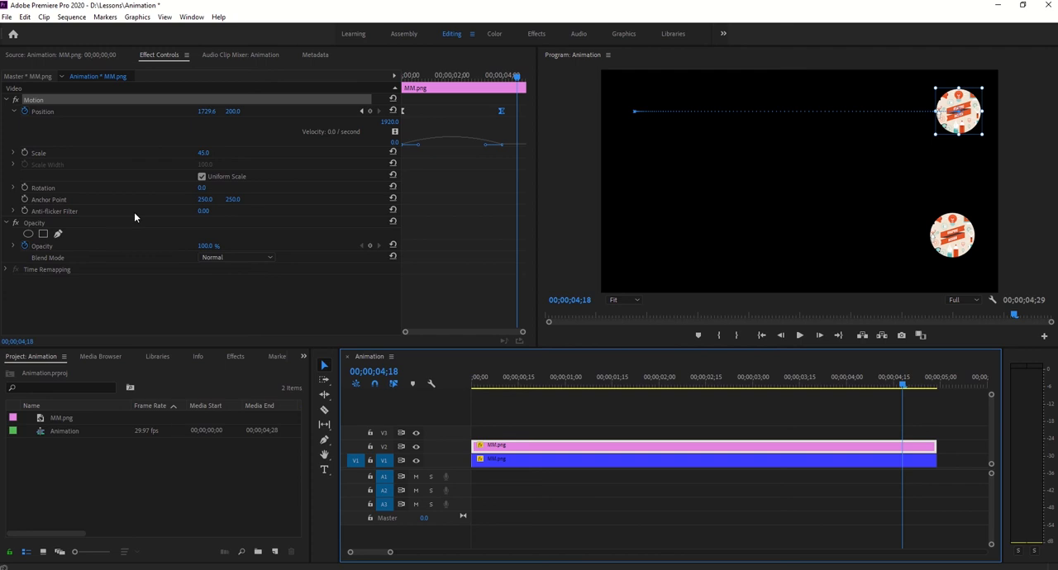
pyautogui.click(14, 112)
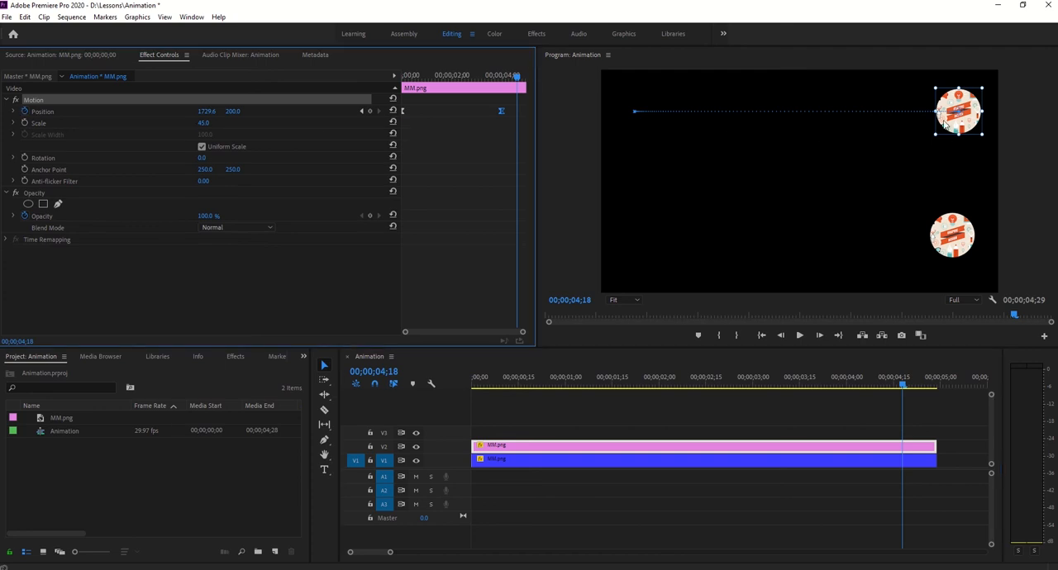
pyautogui.moveTo(903, 381); pyautogui.dragTo(477, 377)
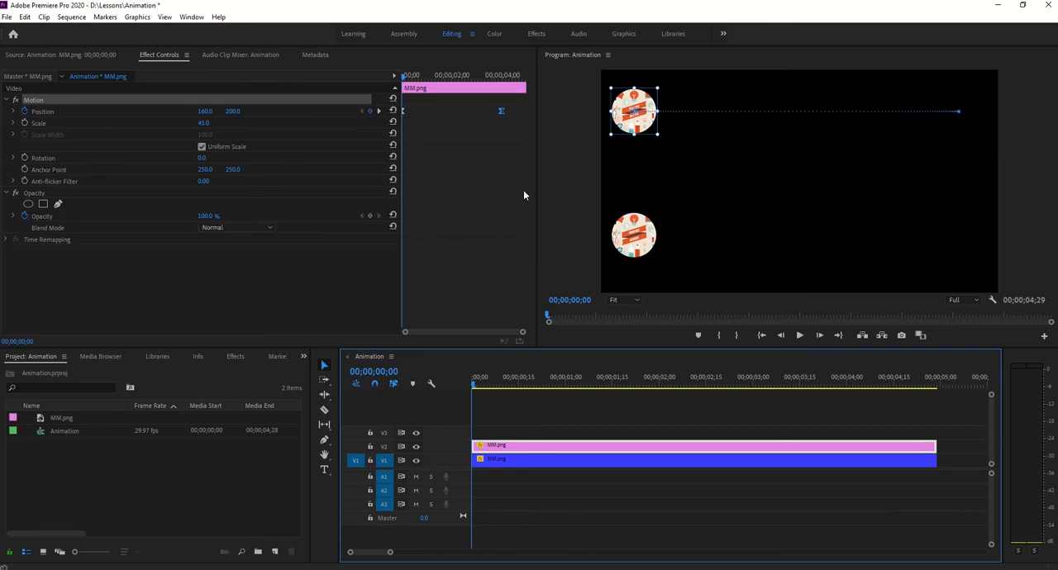
# - Add a Scale keyframe to the pink clip at 00;00;00;00 and set its Scale to 75 at 00;00;04;00
pyautogui.click(25, 123)
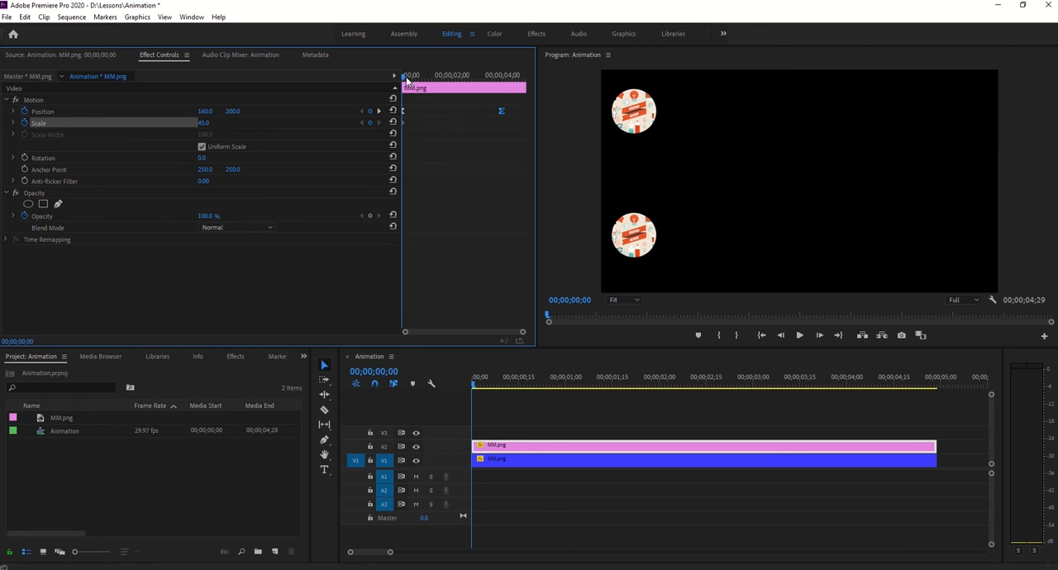
pyautogui.moveTo(411, 75); pyautogui.dragTo(487, 75)
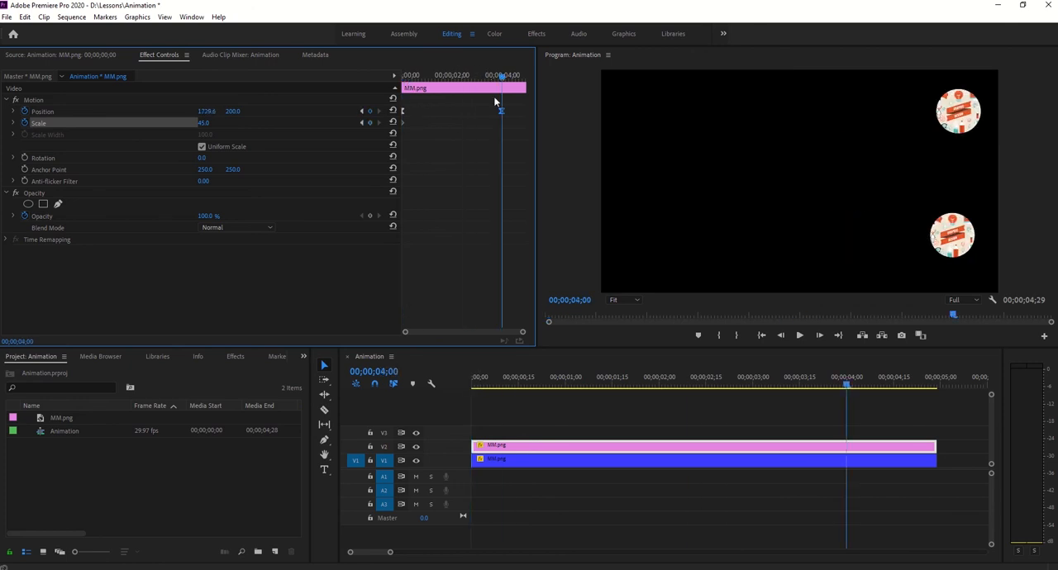
pyautogui.click(204, 123)
pyautogui.write('75')
pyautogui.press('Return')
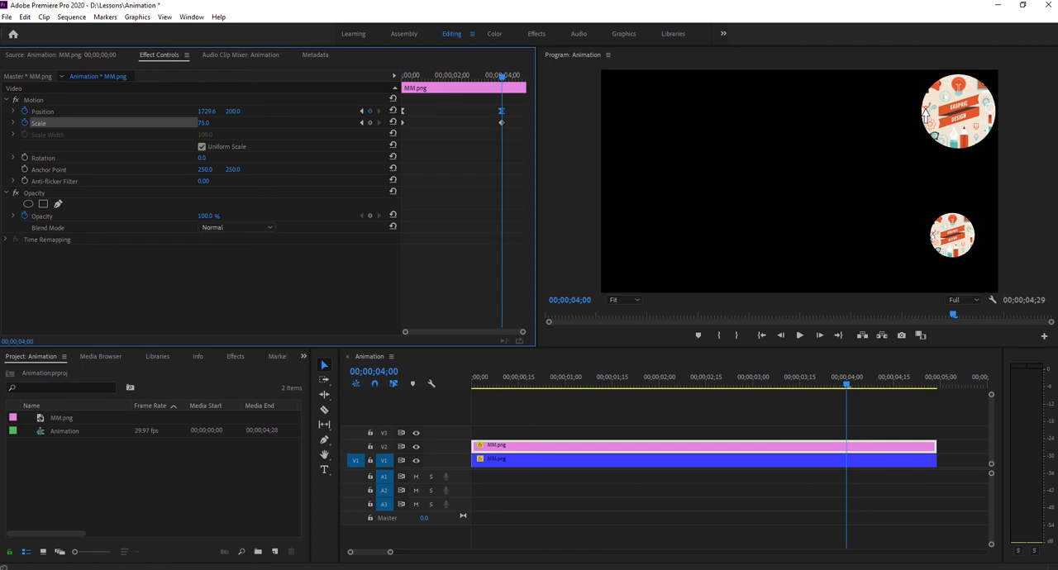
# - Scrub back to 00;00;01;21 and view the interpolation options of the pink clip's last Scale keyframe
pyautogui.moveTo(846, 386); pyautogui.dragTo(631, 372)
pyautogui.click(476, 378)
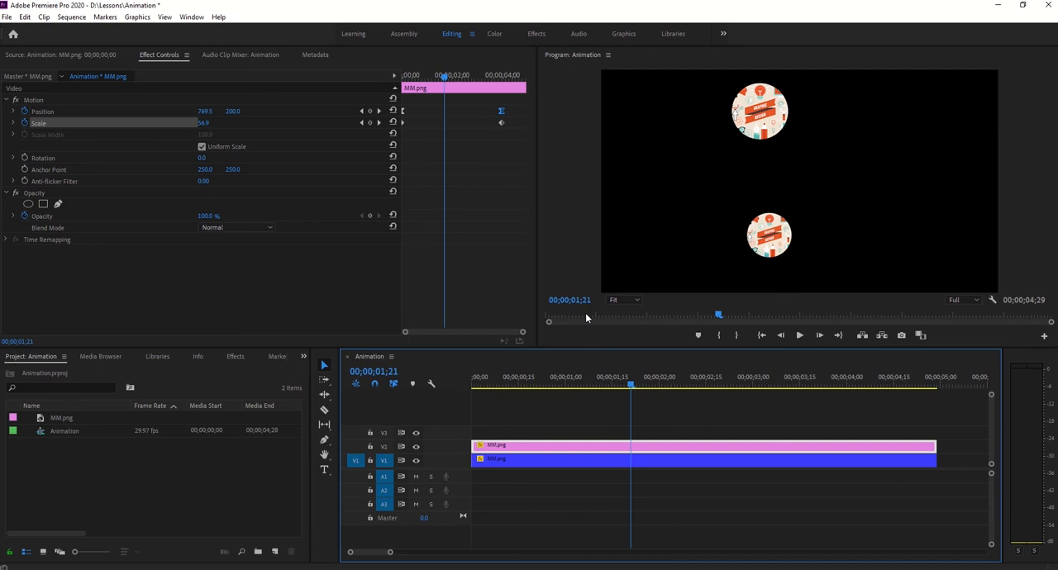
pyautogui.click(501, 123)
pyautogui.rightClick(501, 122)
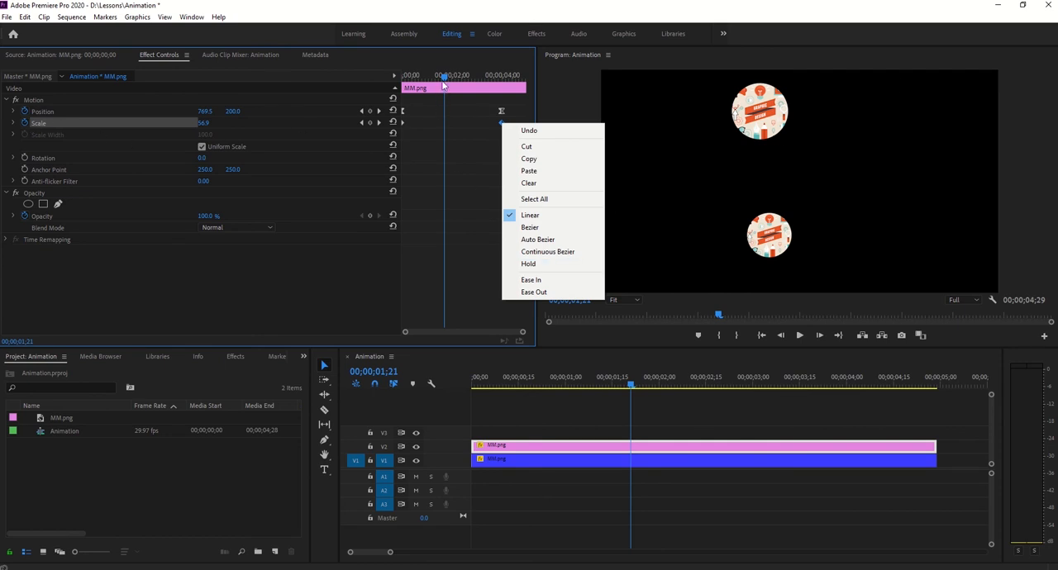
# - Turn off Scale animation on the pink clip at 00;00;00;00, deleting its existing Scale keyframes
pyautogui.moveTo(443, 85); pyautogui.dragTo(327, 90)
pyautogui.click(24, 123)
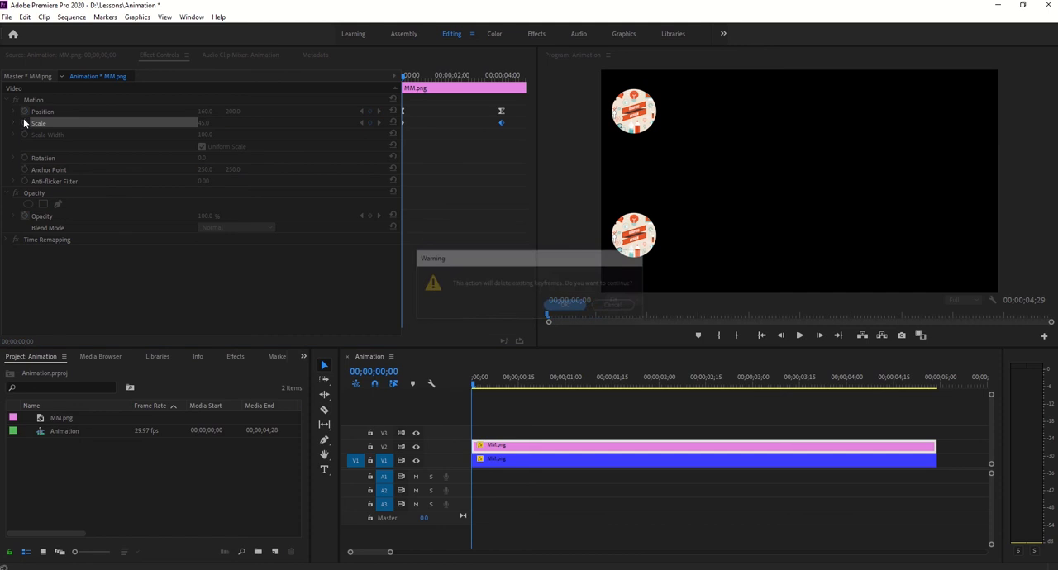
pyautogui.click(568, 304)
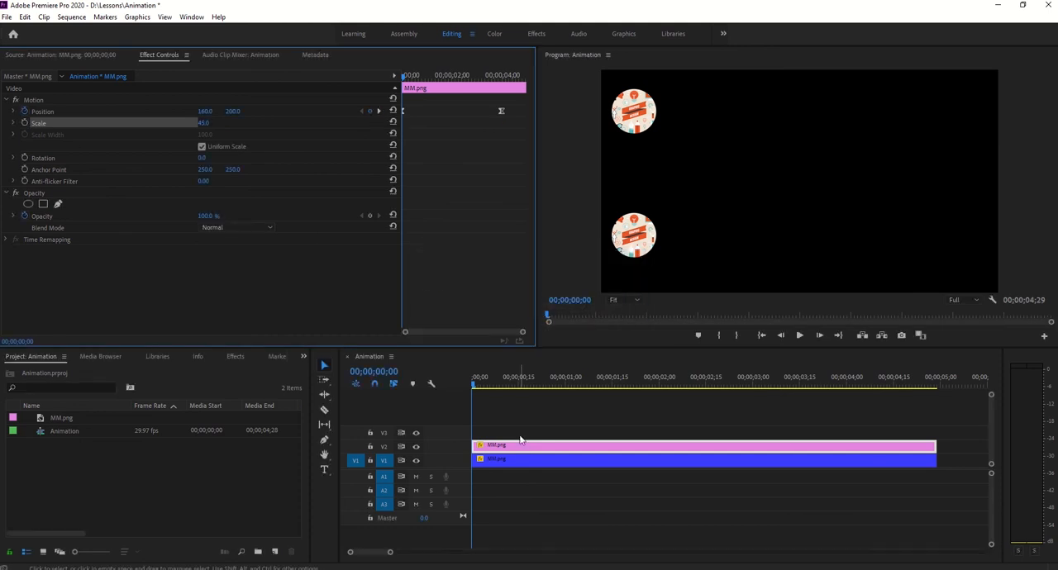
# - Try Hold temporal interpolation on the blue clip's last Position keyframe and scrub the sequence, ending at 00;00;00;00
pyautogui.click(516, 459)
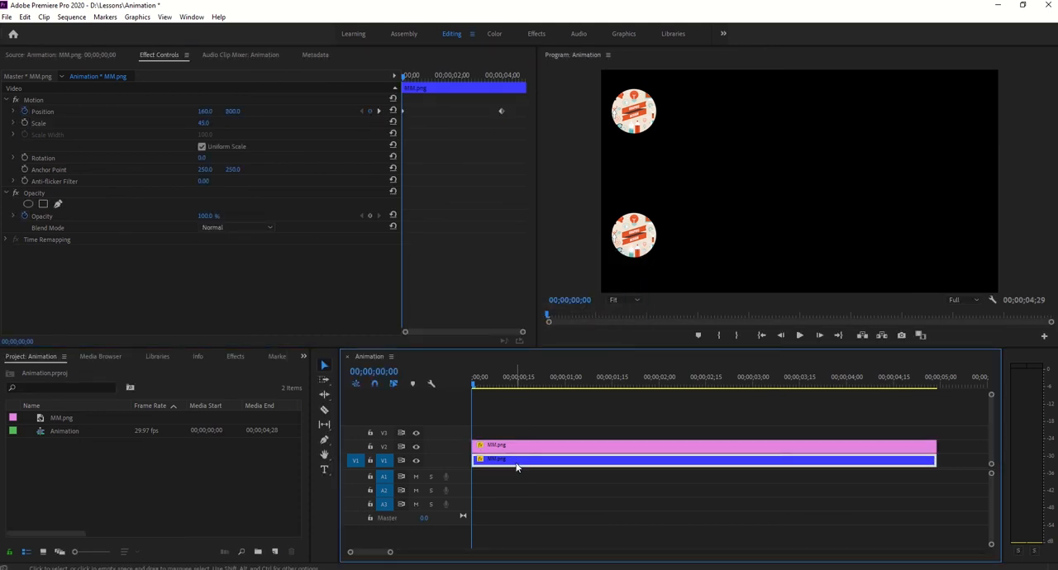
pyautogui.click(500, 112)
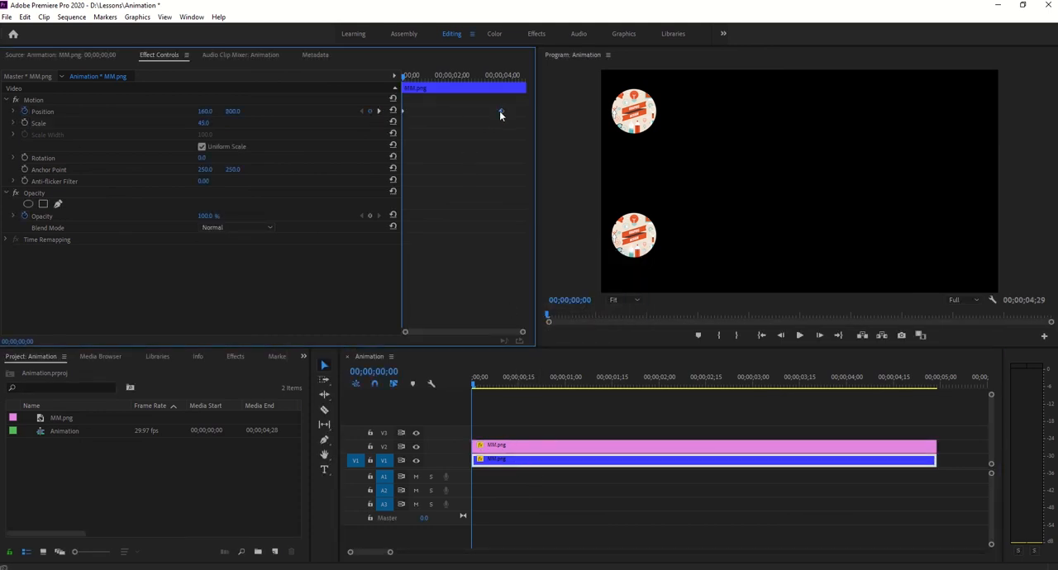
pyautogui.rightClick(499, 111)
pyautogui.moveTo(552, 203)
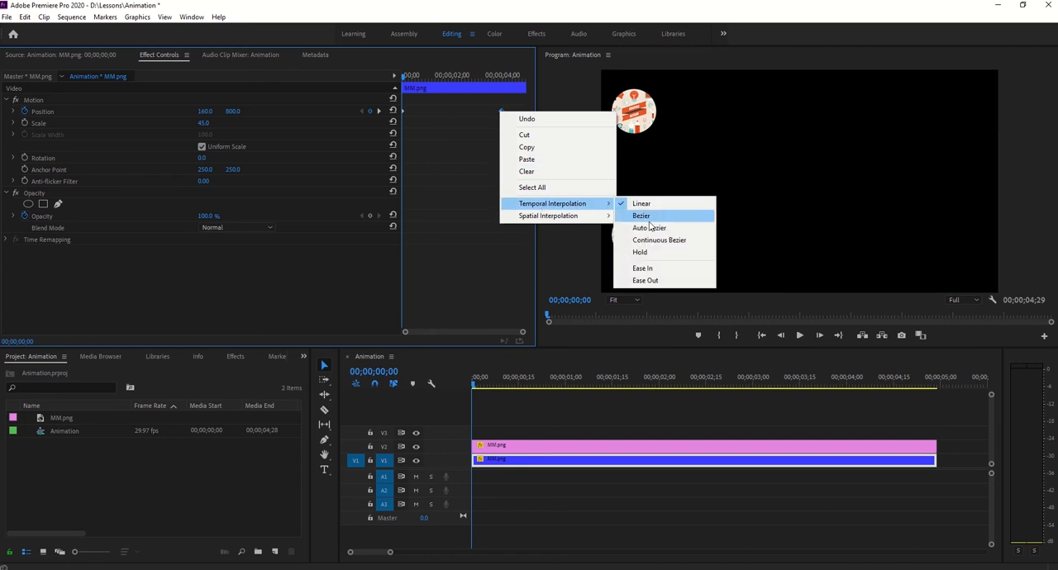
pyautogui.click(650, 252)
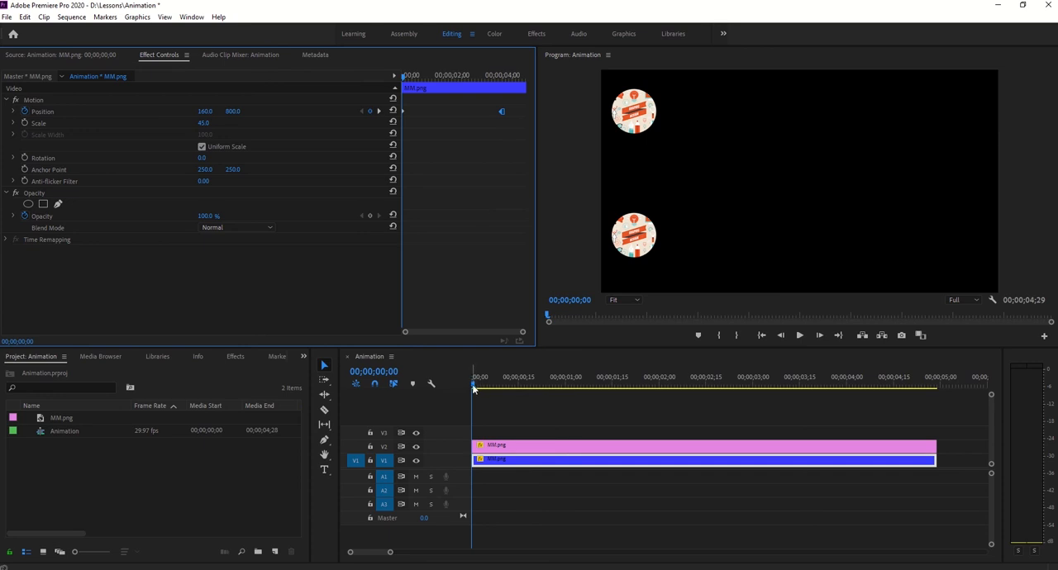
pyautogui.moveTo(477, 388); pyautogui.dragTo(429, 403)
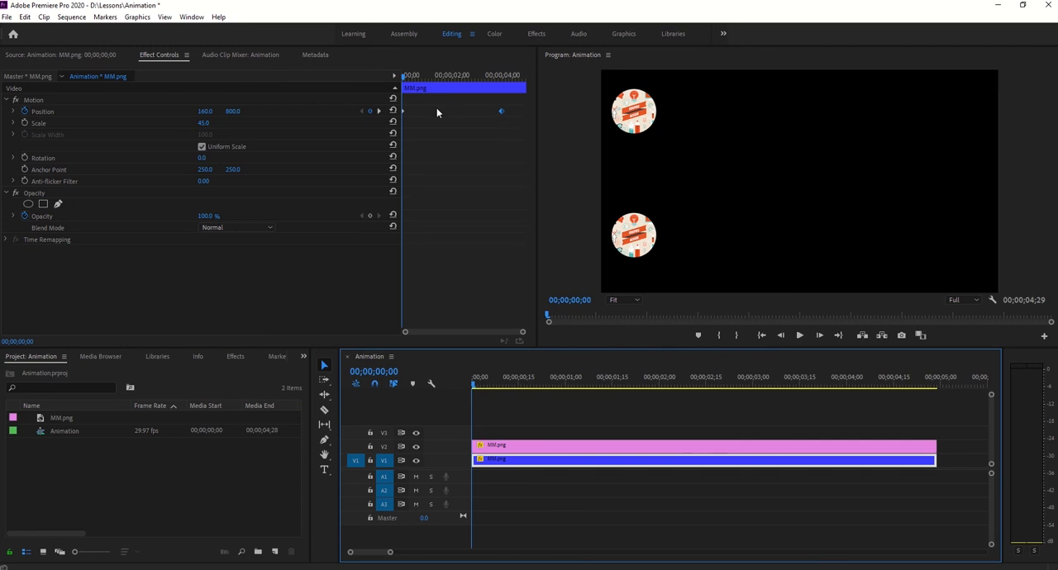
# - Try Hold temporal interpolation on the blue clip's first Position keyframe, then play the sequence and scrub to 00;00;04;00
pyautogui.rightClick(403, 111)
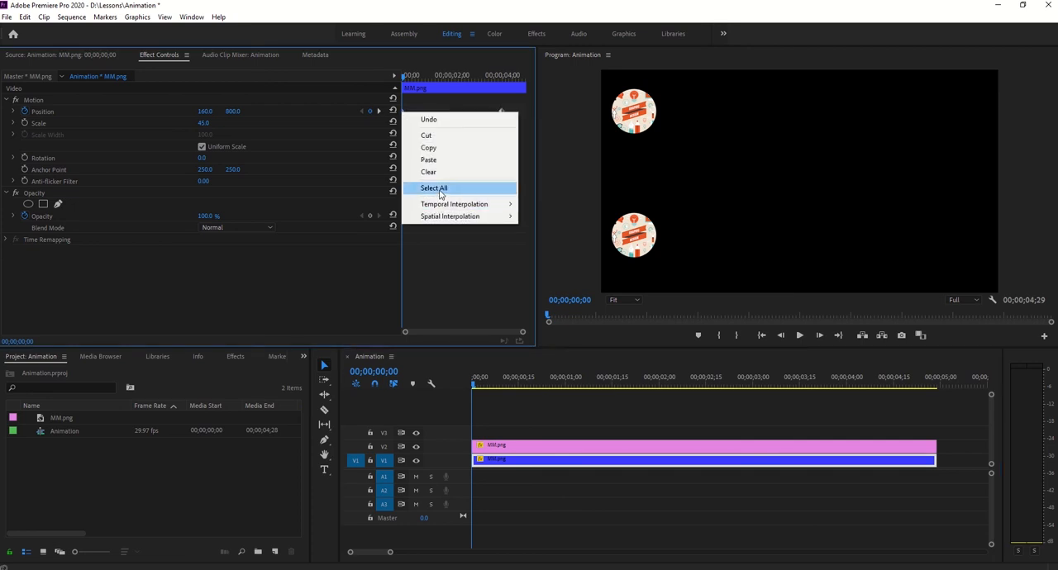
pyautogui.moveTo(462, 204)
pyautogui.click(562, 253)
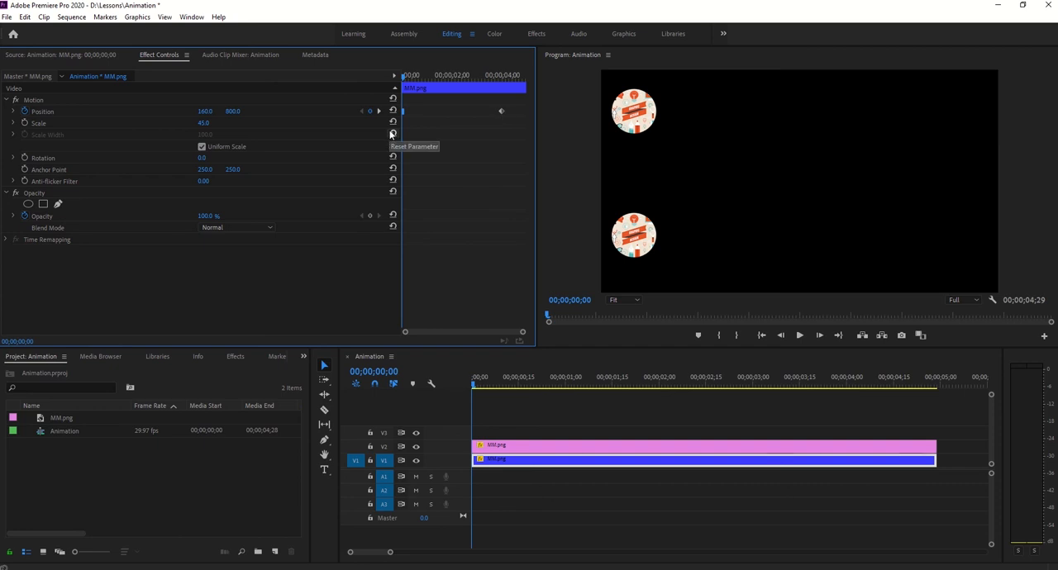
pyautogui.click(799, 337)
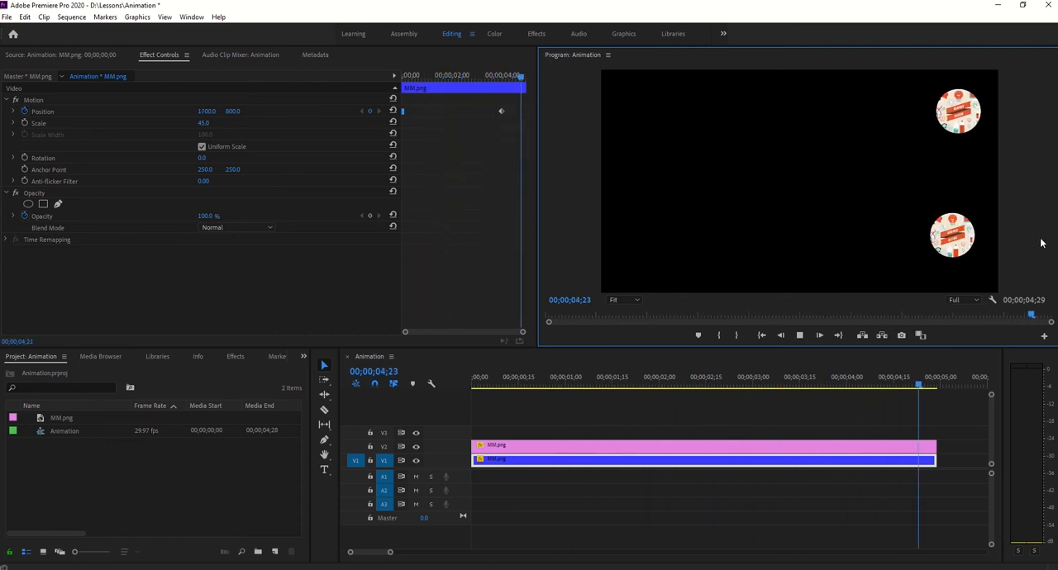
pyautogui.click(594, 390)
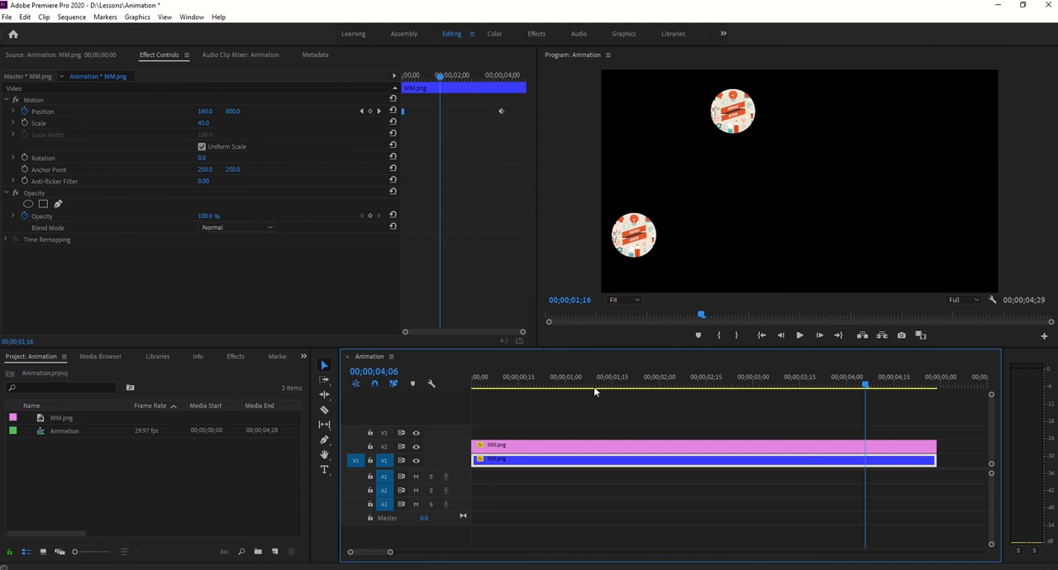
pyautogui.moveTo(594, 392); pyautogui.dragTo(845, 395)
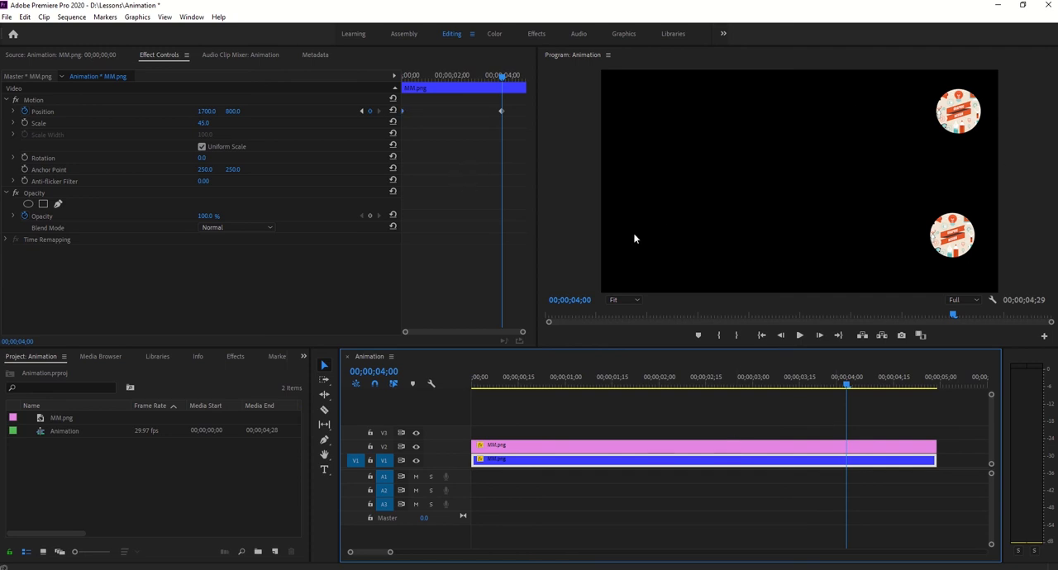
# - Replay the animation repeatedly from 00;00;00;00 to compare the pink and blue clips' motion, ending back at the start
pyautogui.moveTo(844, 383); pyautogui.dragTo(473, 387)
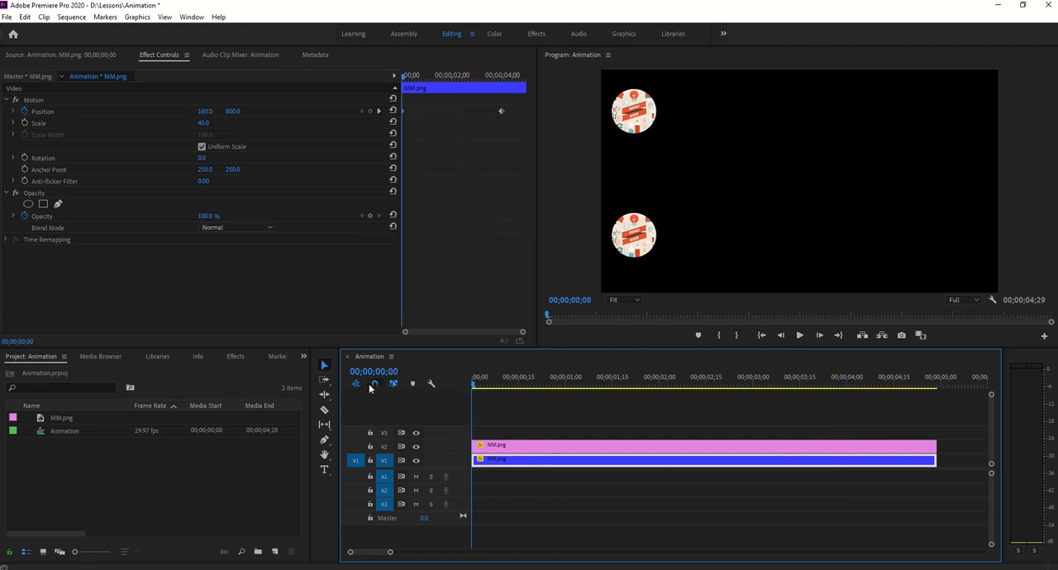
pyautogui.click(799, 336)
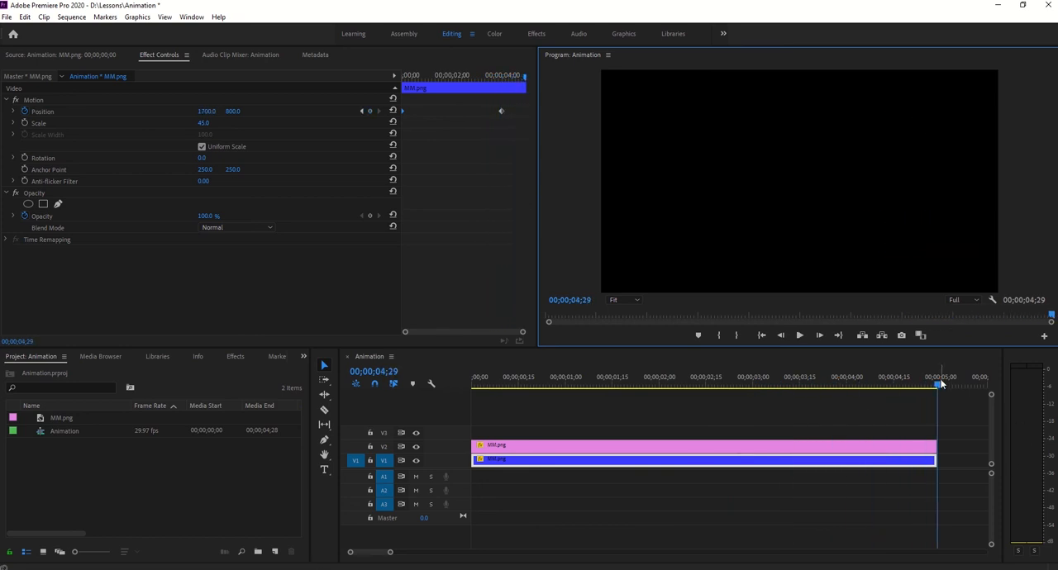
pyautogui.moveTo(826, 379); pyautogui.dragTo(536, 383)
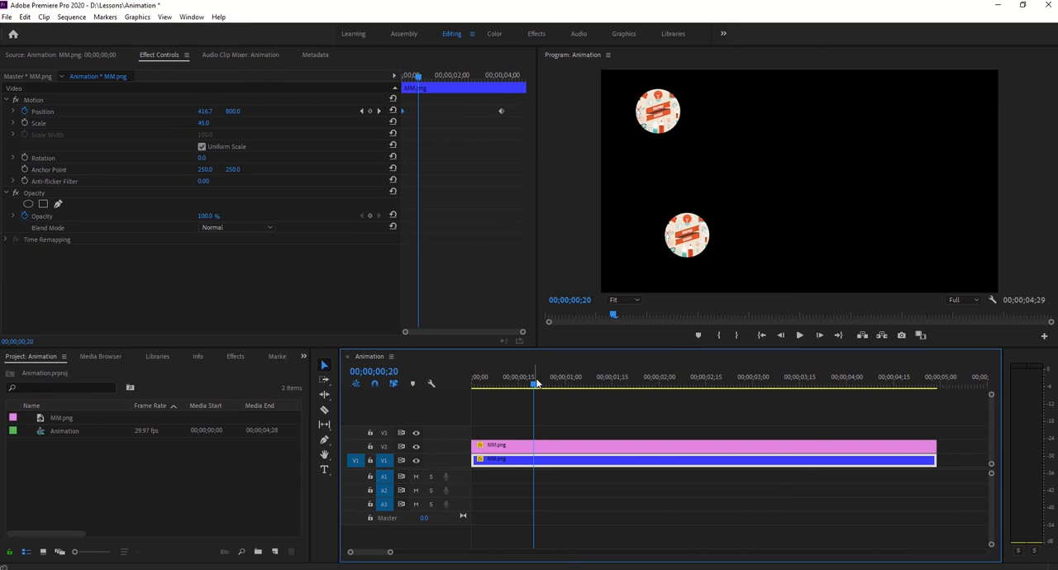
pyautogui.moveTo(533, 386); pyautogui.dragTo(389, 386)
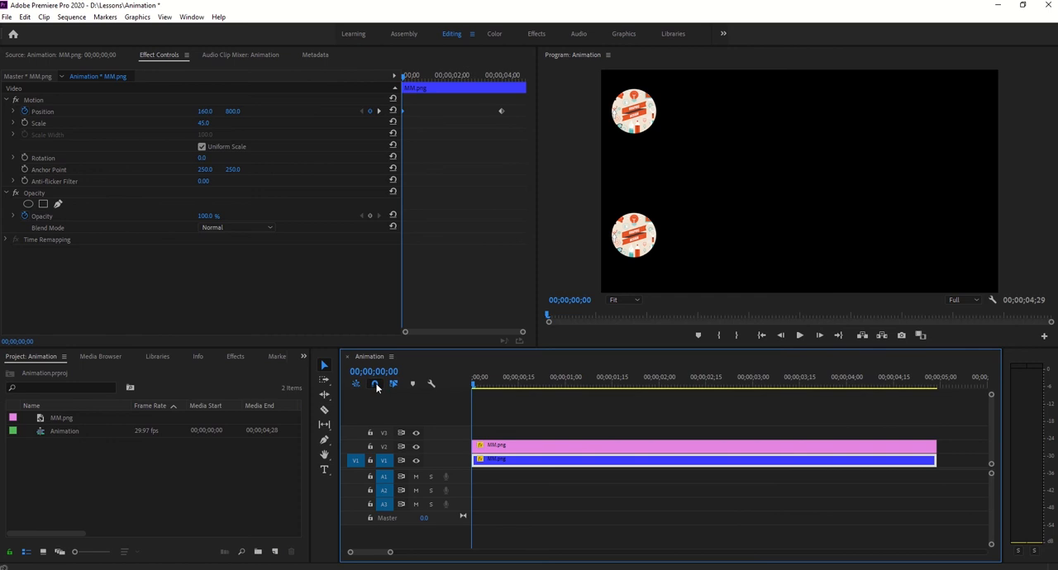
pyautogui.click(798, 337)
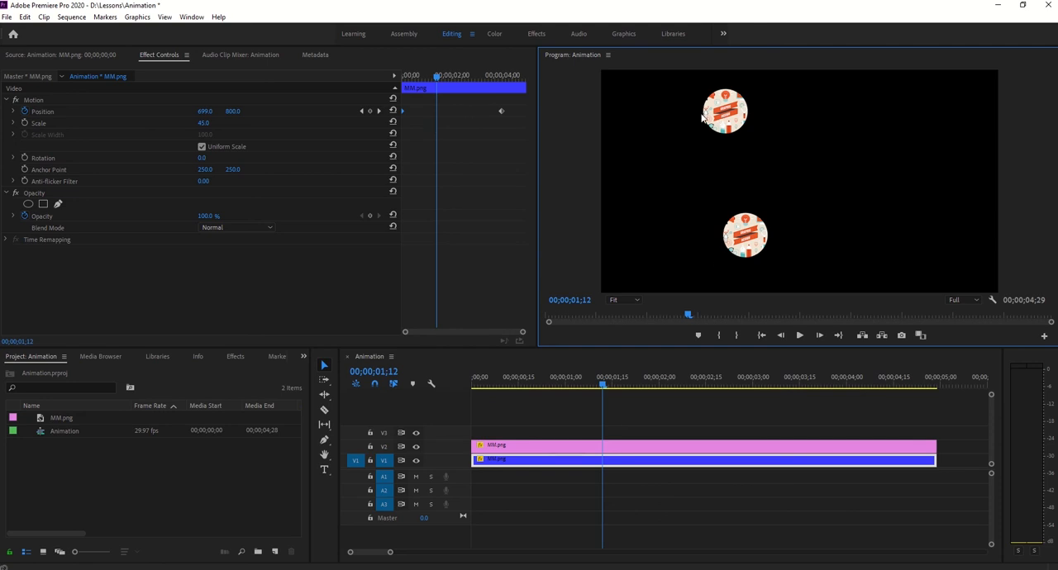
pyautogui.click(602, 385)
pyautogui.moveTo(601, 386); pyautogui.dragTo(441, 376)
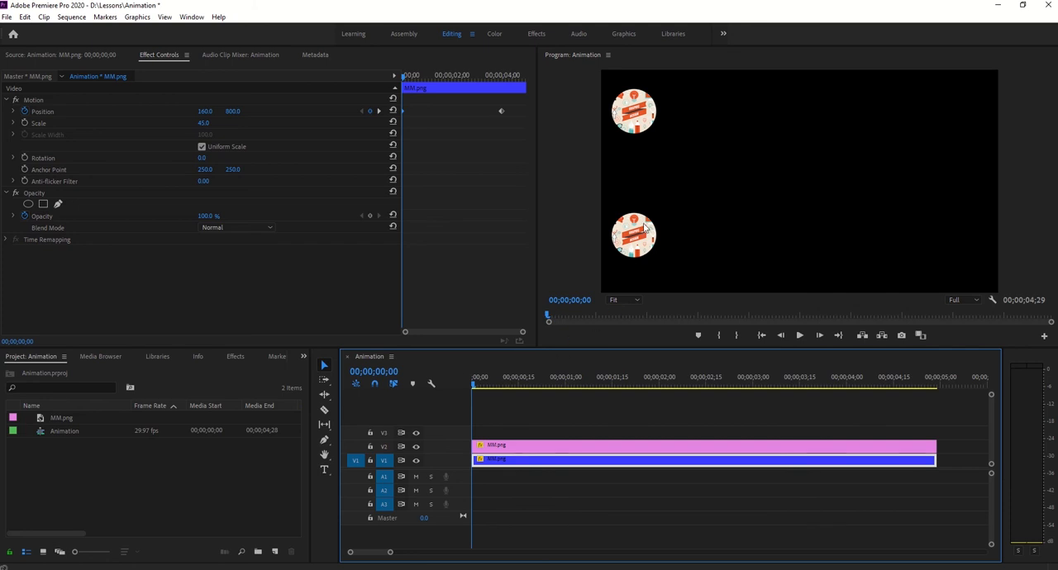
pyautogui.press('space')
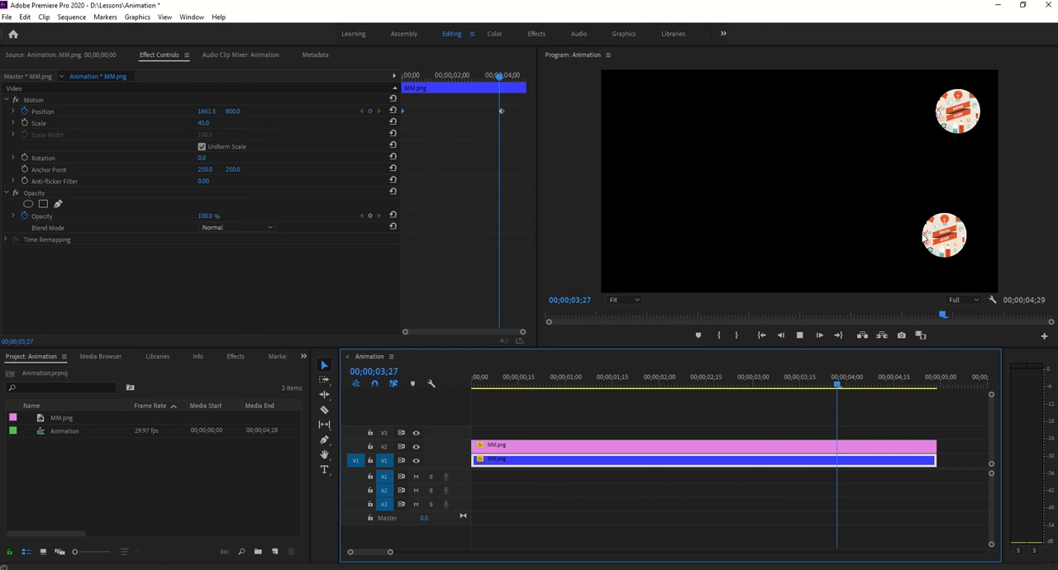
pyautogui.press('space')
pyautogui.moveTo(894, 385); pyautogui.dragTo(384, 362)
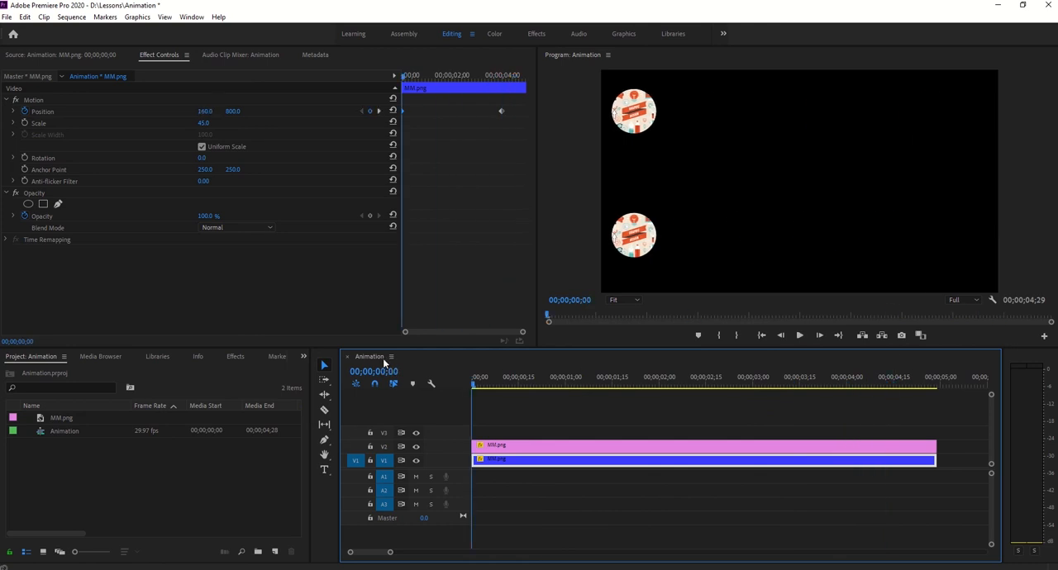